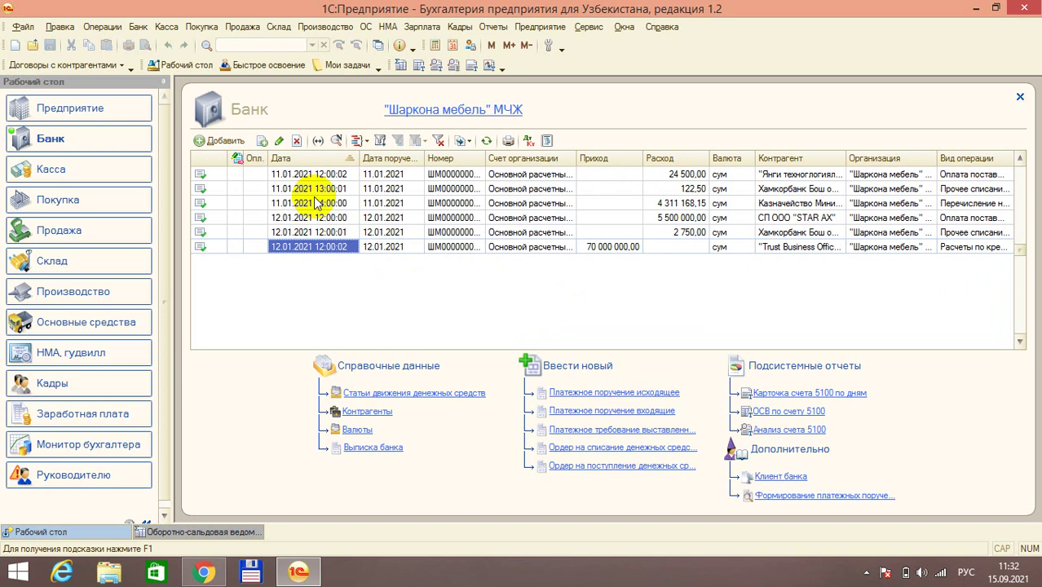
Add a new counterparty to the Прочие group, enter the person's full name and set its type to Физ. лицо.
{"action": "left_click", "coordinate": [540, 26]}
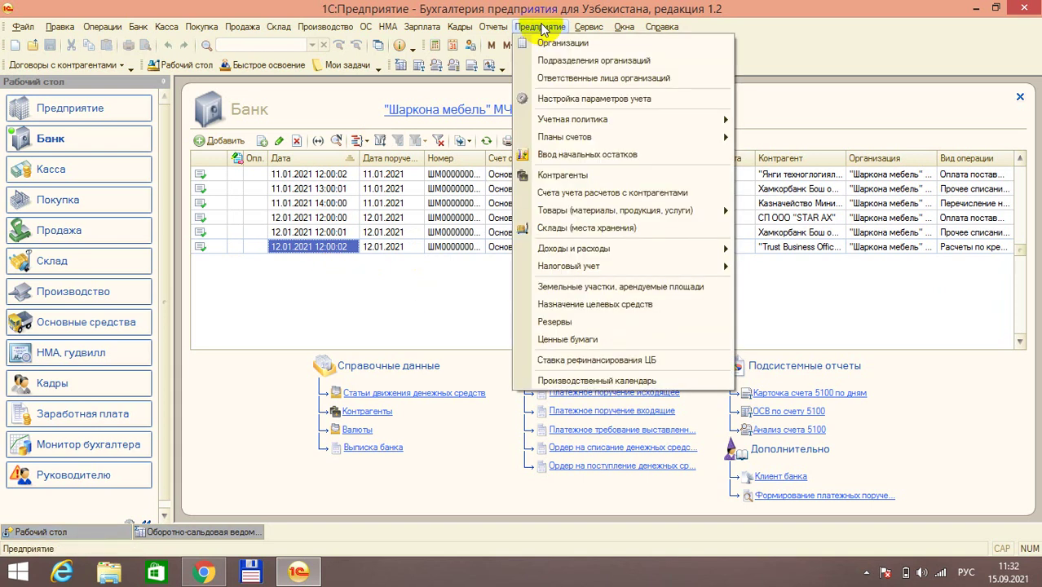
{"action": "left_click", "coordinate": [563, 175]}
{"action": "double_click", "coordinate": [440, 176]}
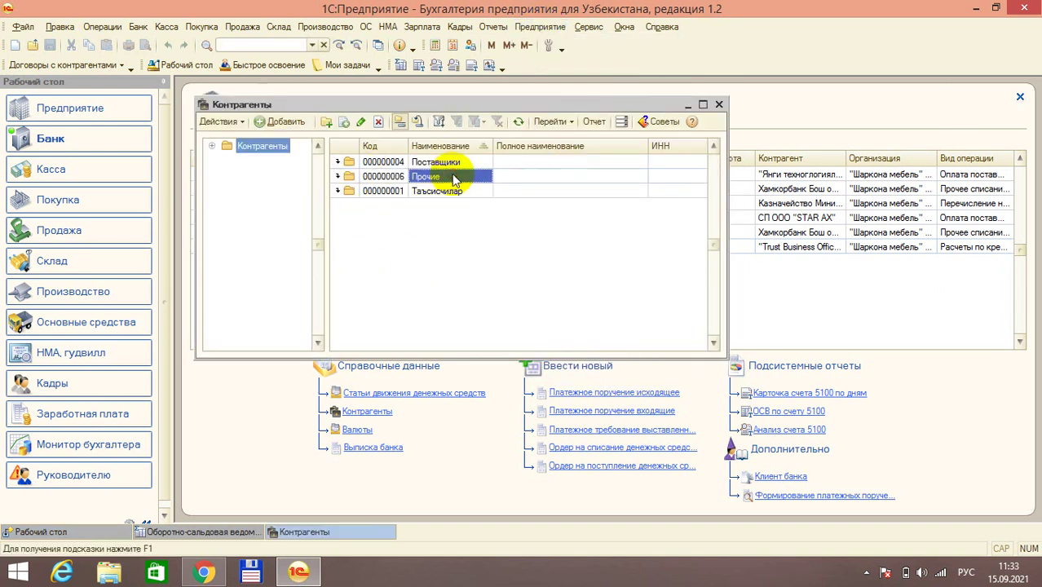
{"action": "left_click", "coordinate": [282, 121]}
{"action": "left_click", "coordinate": [399, 164]}
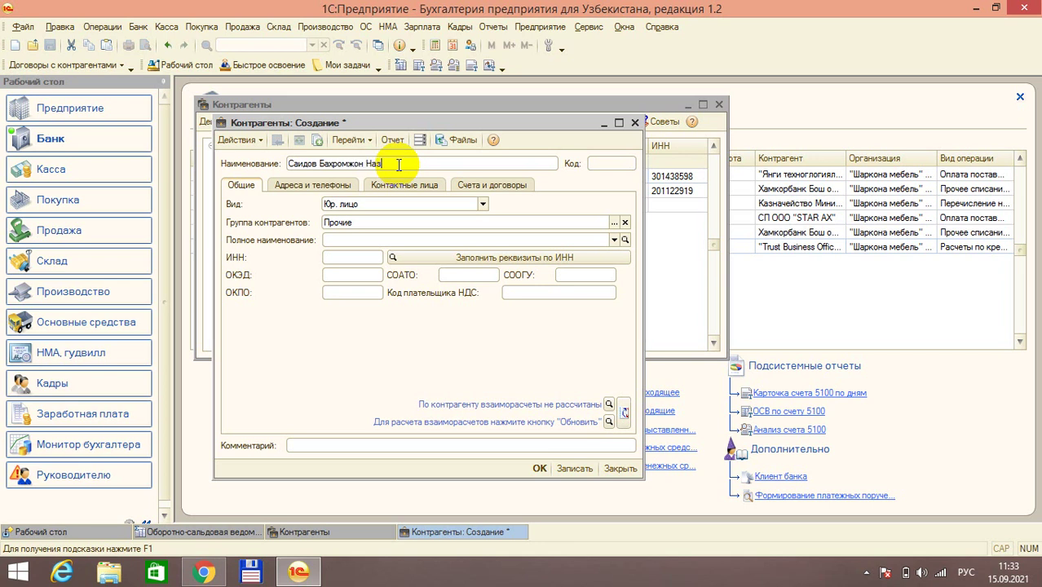
{"action": "type", "text": "ич"}
{"action": "key", "text": "Tab"}
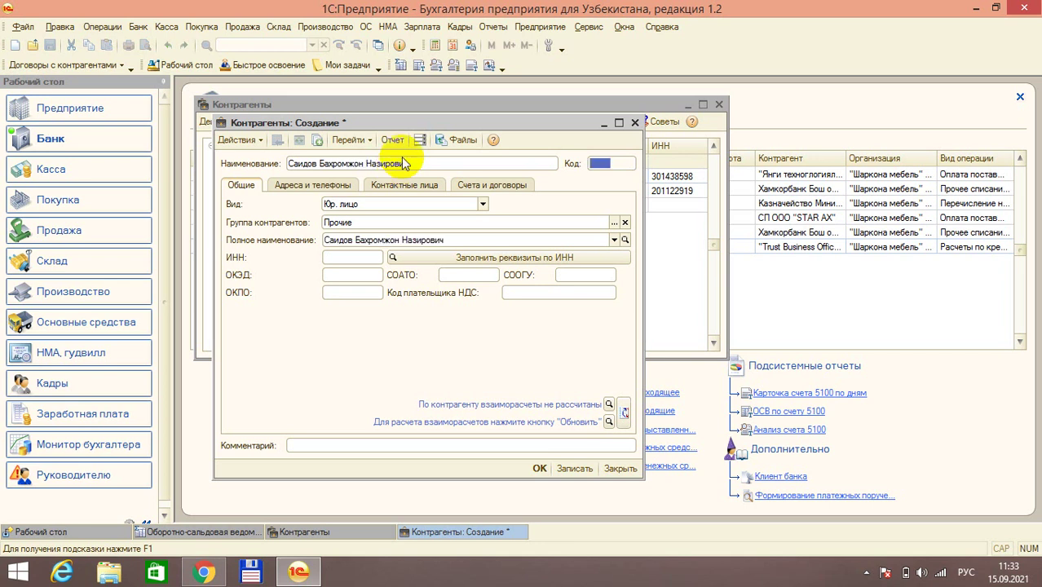
{"action": "key", "text": "Tab"}
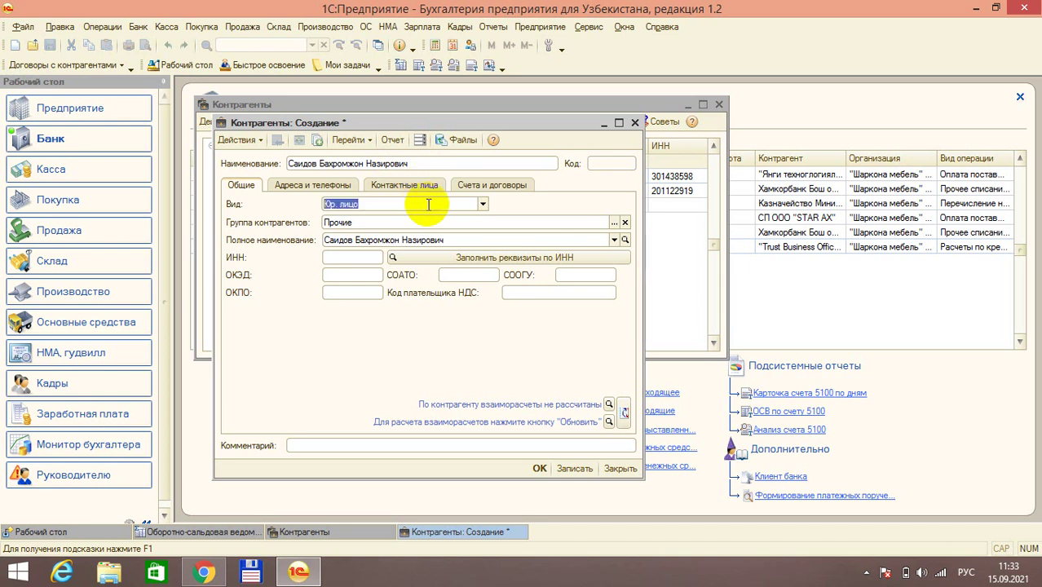
{"action": "left_click", "coordinate": [482, 206]}
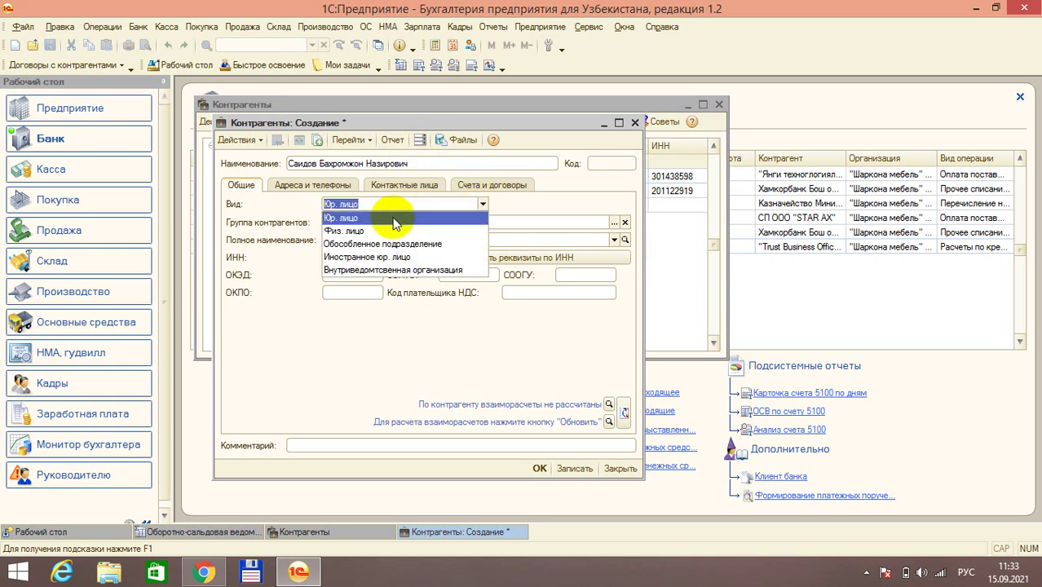
{"action": "left_click", "coordinate": [359, 233]}
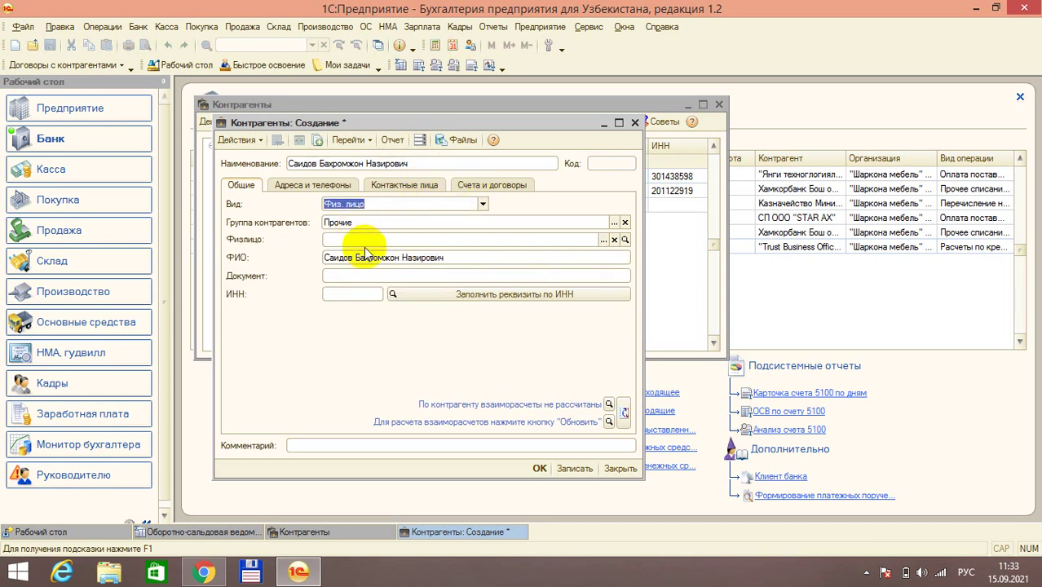
Link the new counterparty to the matching record in the Физические лица directory, save it and close the Контрагенты list.
{"action": "triple_click", "coordinate": [372, 163]}
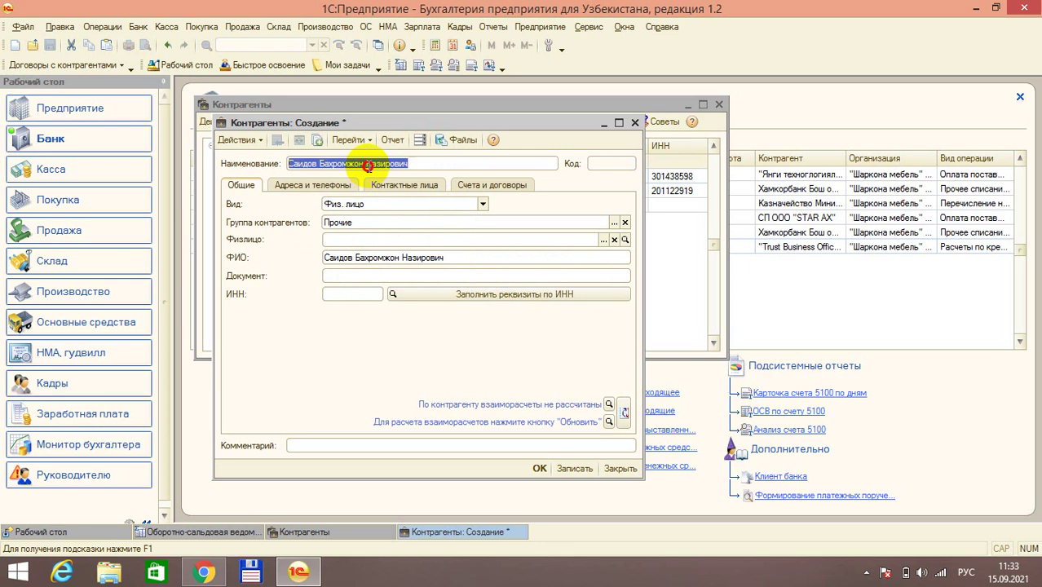
{"action": "right_click", "coordinate": [372, 164]}
{"action": "left_click", "coordinate": [408, 214]}
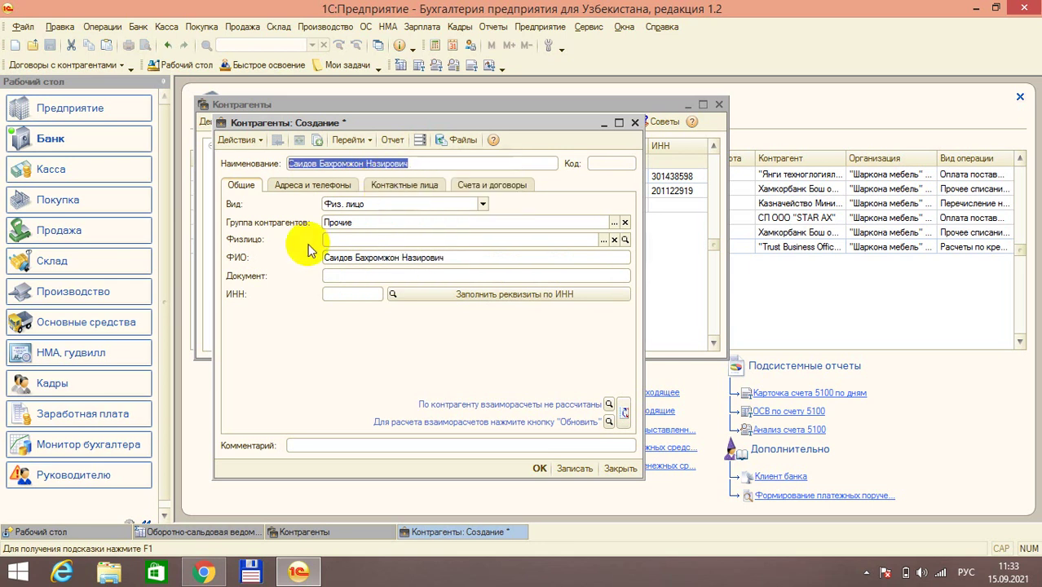
{"action": "left_click", "coordinate": [394, 239]}
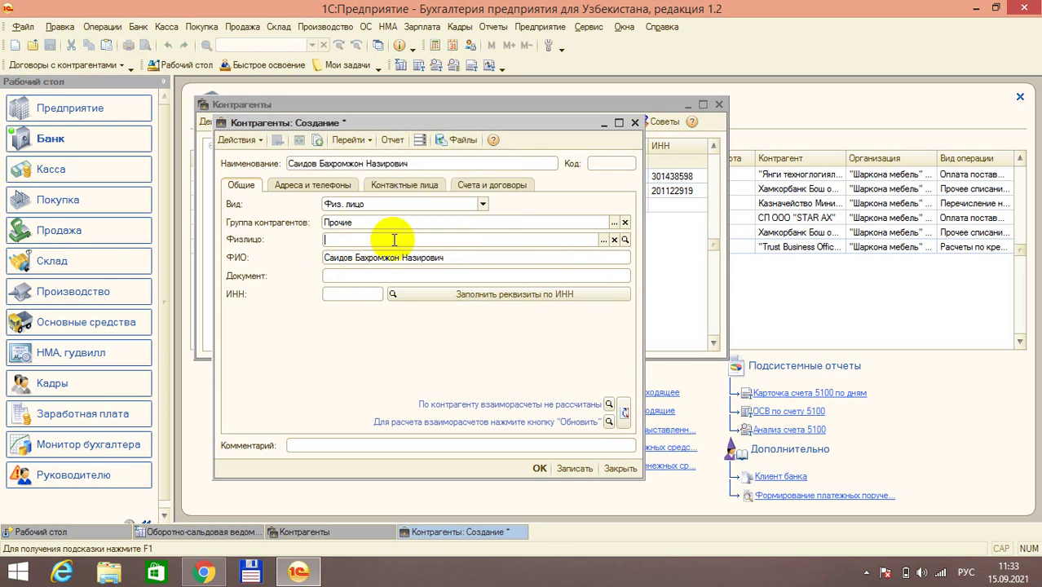
{"action": "left_click", "coordinate": [603, 239]}
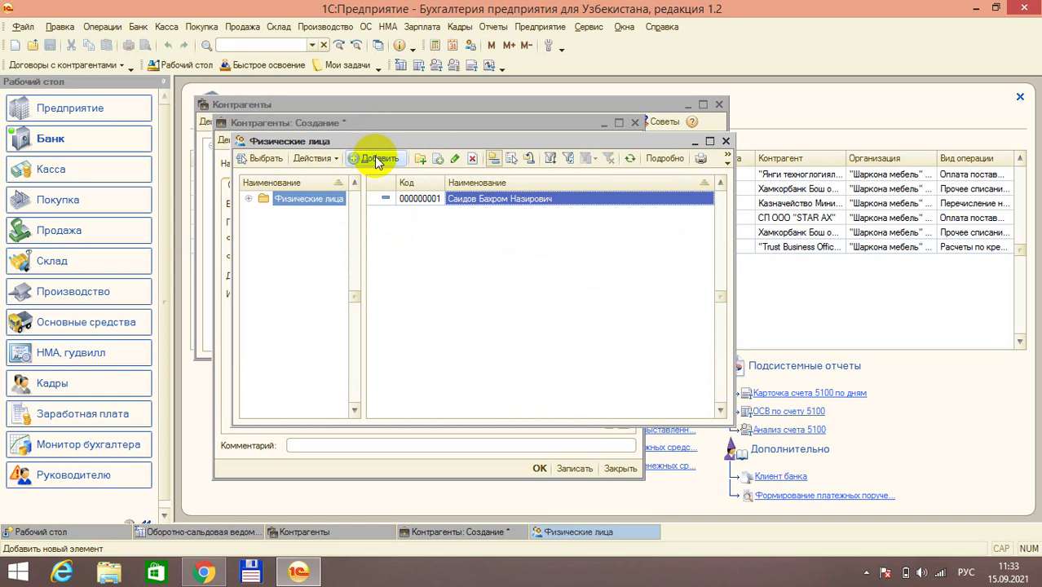
{"action": "double_click", "coordinate": [485, 200]}
{"action": "left_click", "coordinate": [539, 468]}
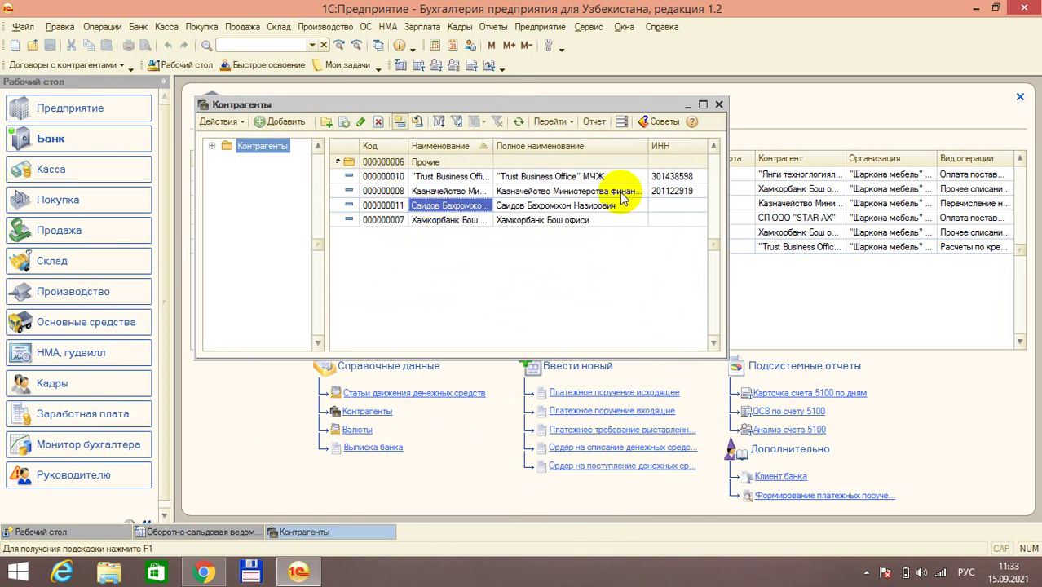
{"action": "left_click", "coordinate": [718, 106]}
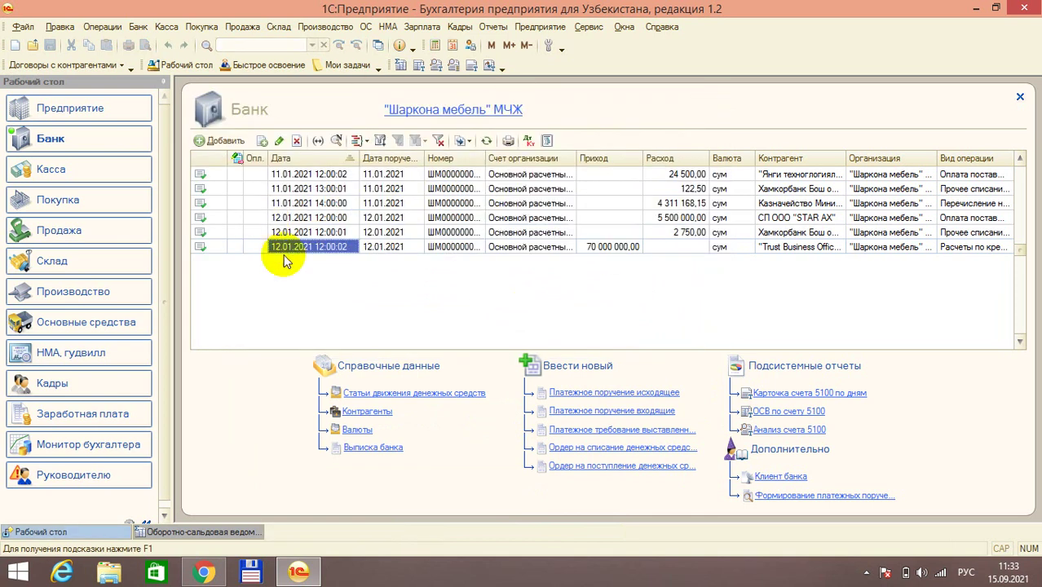
Create a new Поступление товаров и услуг document with the operation type Покупка, комиссия.
{"action": "left_click", "coordinate": [420, 246]}
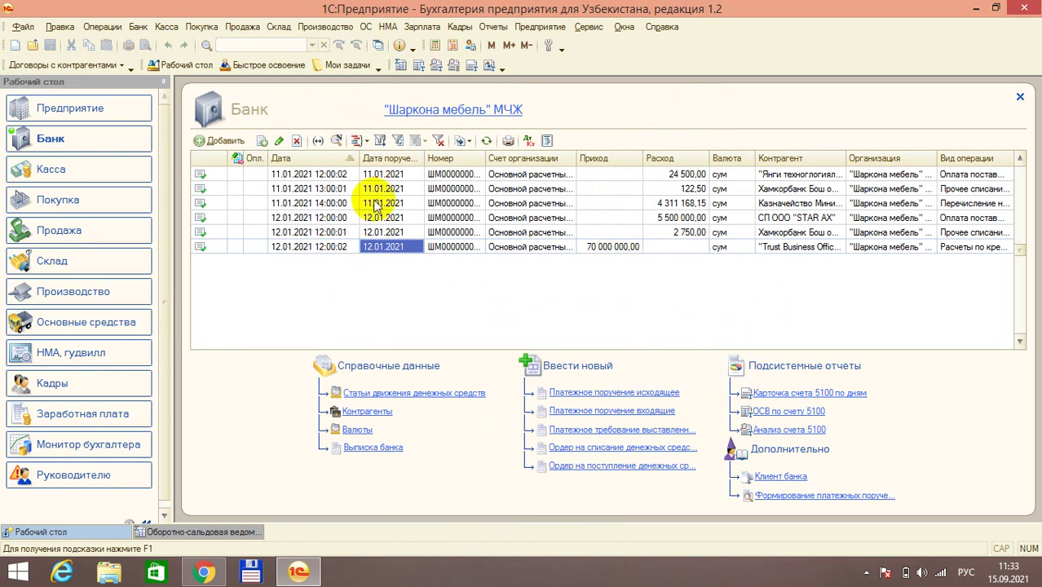
{"action": "left_click", "coordinate": [202, 27]}
{"action": "left_click", "coordinate": [203, 26]}
{"action": "left_click", "coordinate": [208, 29]}
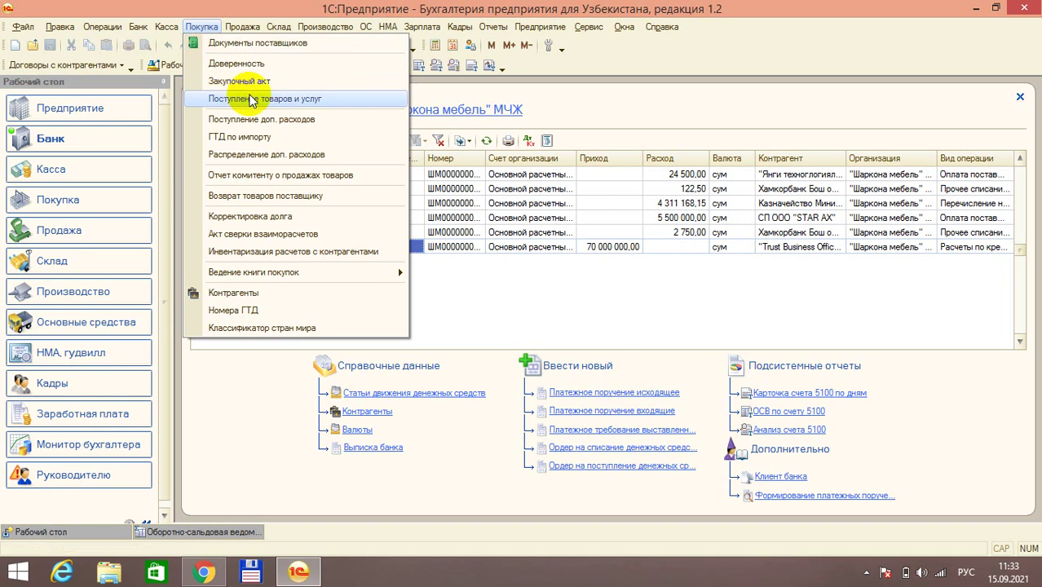
{"action": "left_click", "coordinate": [249, 99]}
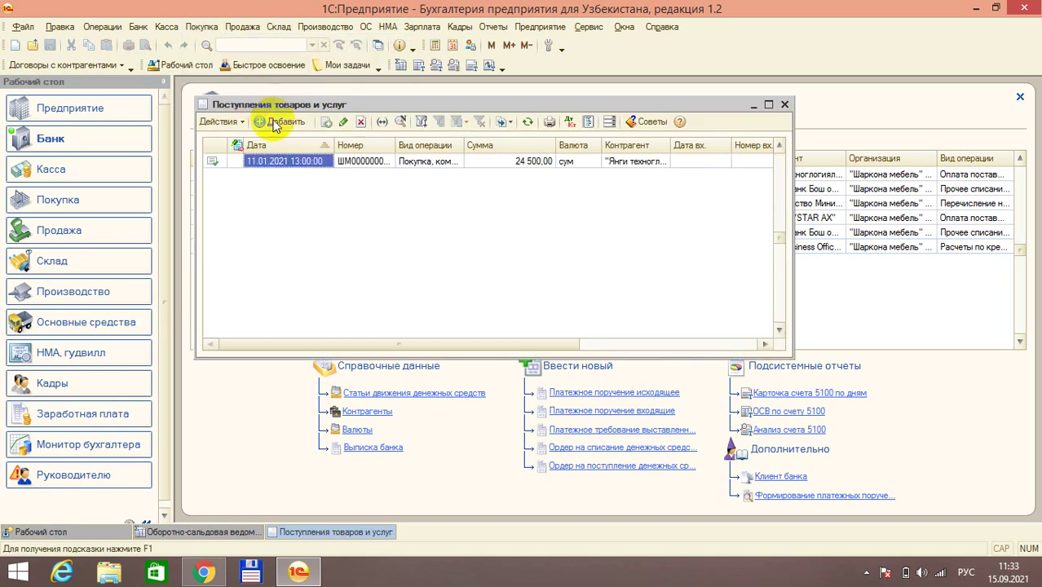
{"action": "left_click", "coordinate": [768, 104]}
{"action": "left_click", "coordinate": [263, 100]}
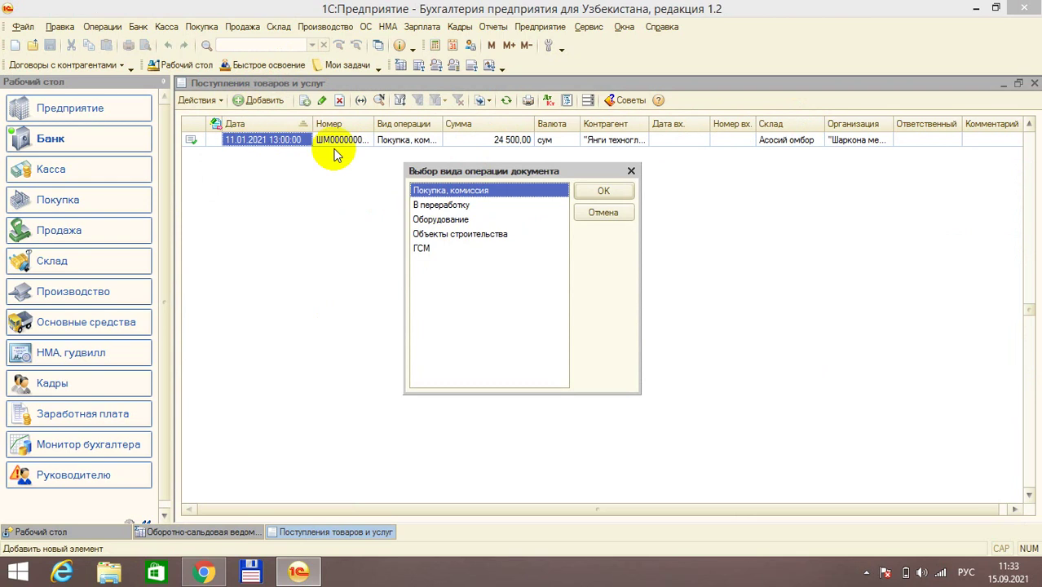
{"action": "left_click", "coordinate": [604, 191]}
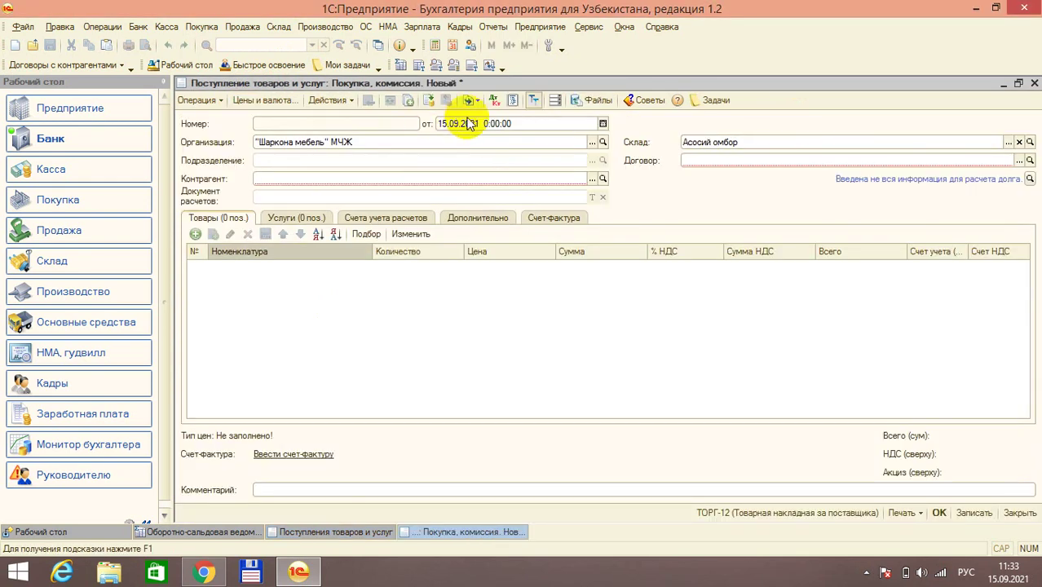
Date the receipt 31.01.2021 20:00:00 and choose the newly added individual from the Прочие group as its counterparty.
{"action": "double_click", "coordinate": [472, 122]}
{"action": "type", "text": "31"}
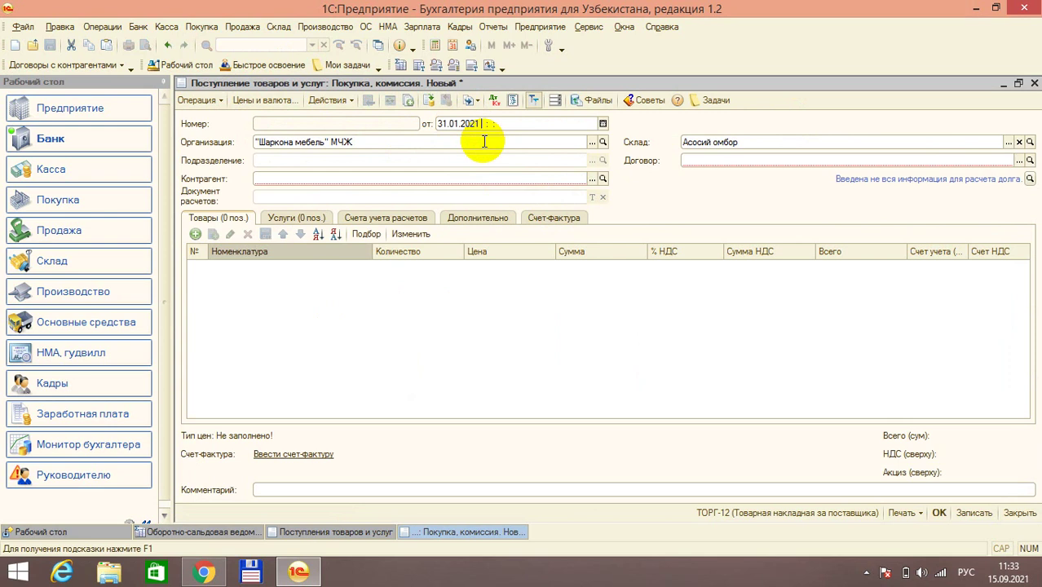
{"action": "key", "text": "Tab"}
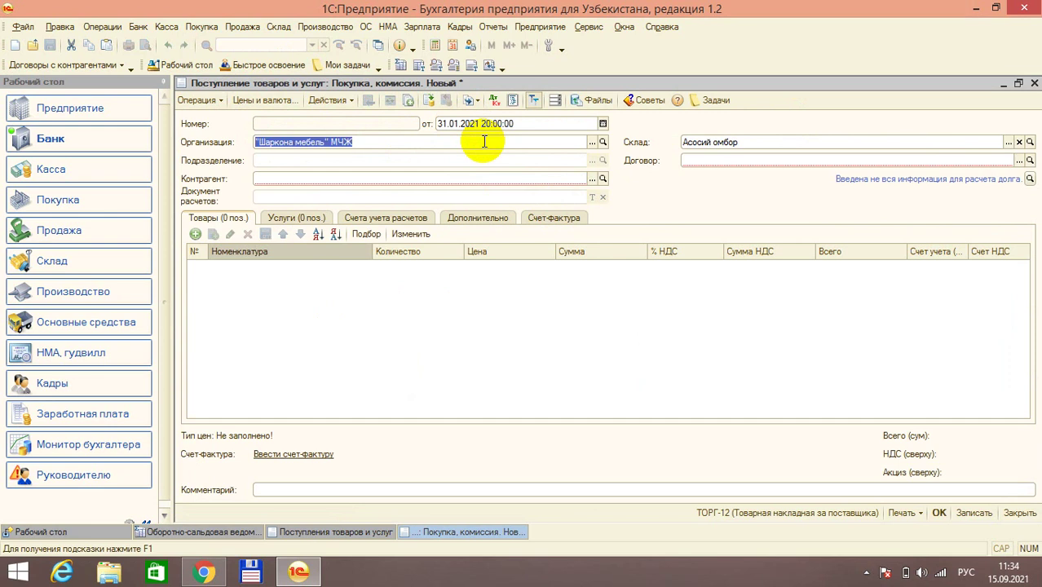
{"action": "left_click", "coordinate": [380, 177]}
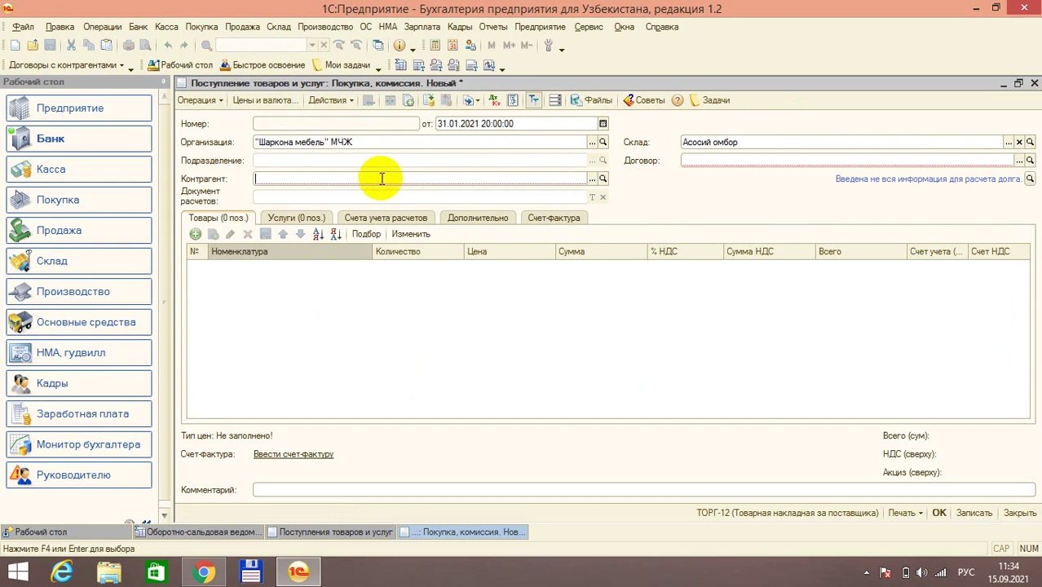
{"action": "left_click", "coordinate": [592, 179]}
{"action": "double_click", "coordinate": [499, 212]}
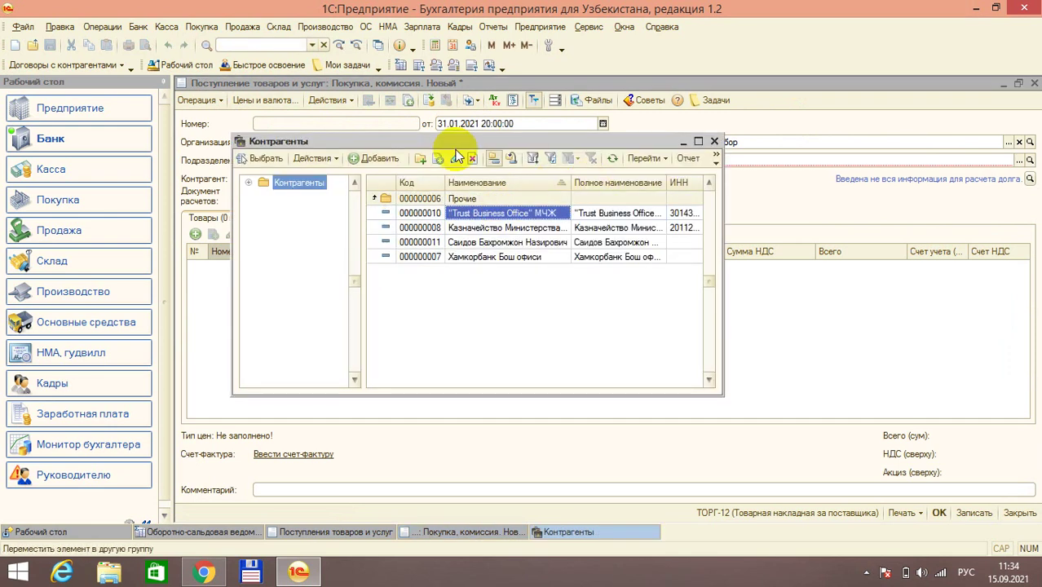
{"action": "double_click", "coordinate": [534, 242]}
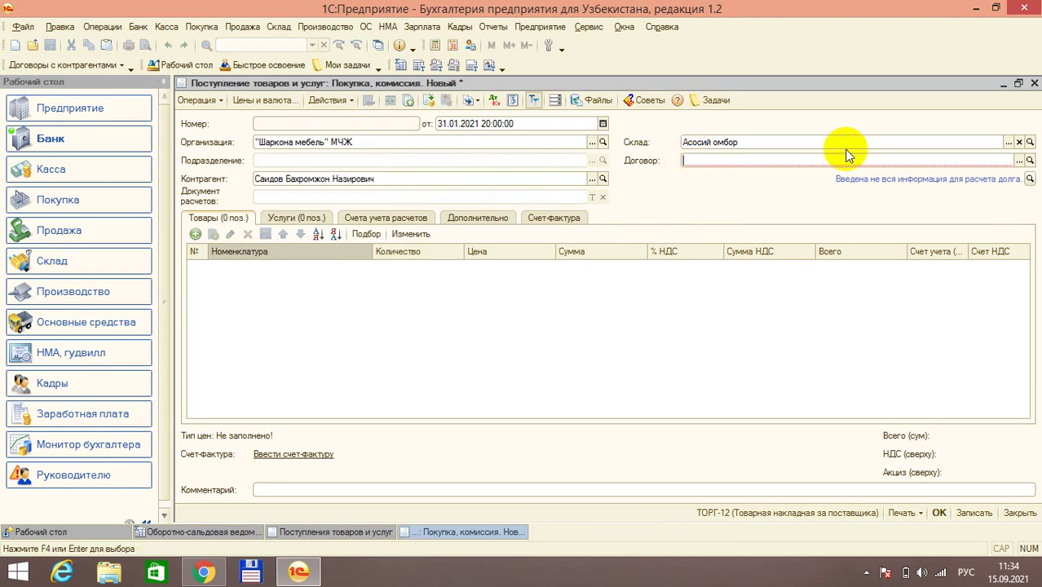
Create a supplier contract number 5 dated 12.12.2020 for the counterparty and assign it to the receipt.
{"action": "left_click", "coordinate": [1018, 160]}
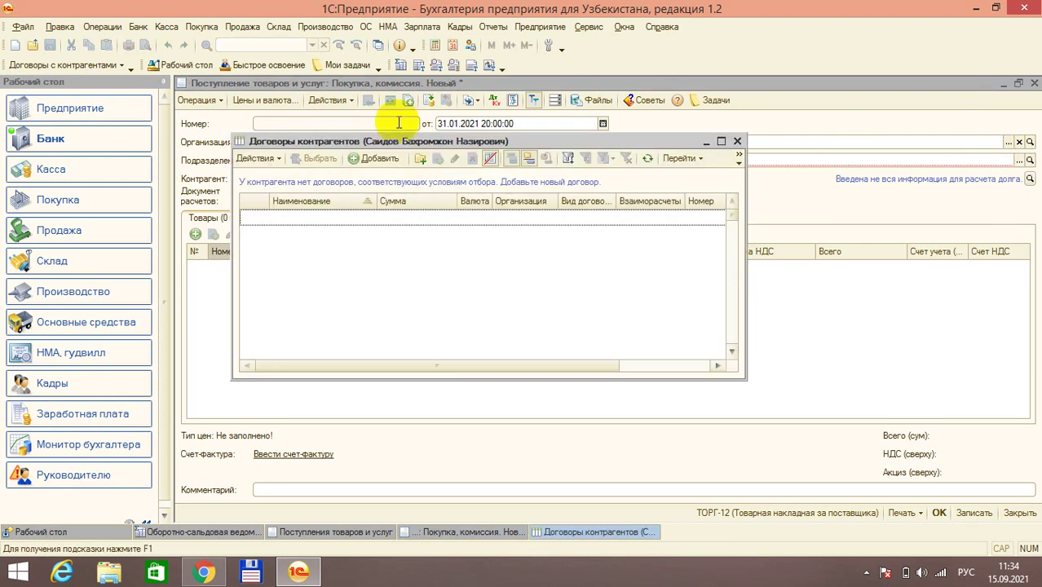
{"action": "left_click", "coordinate": [377, 159]}
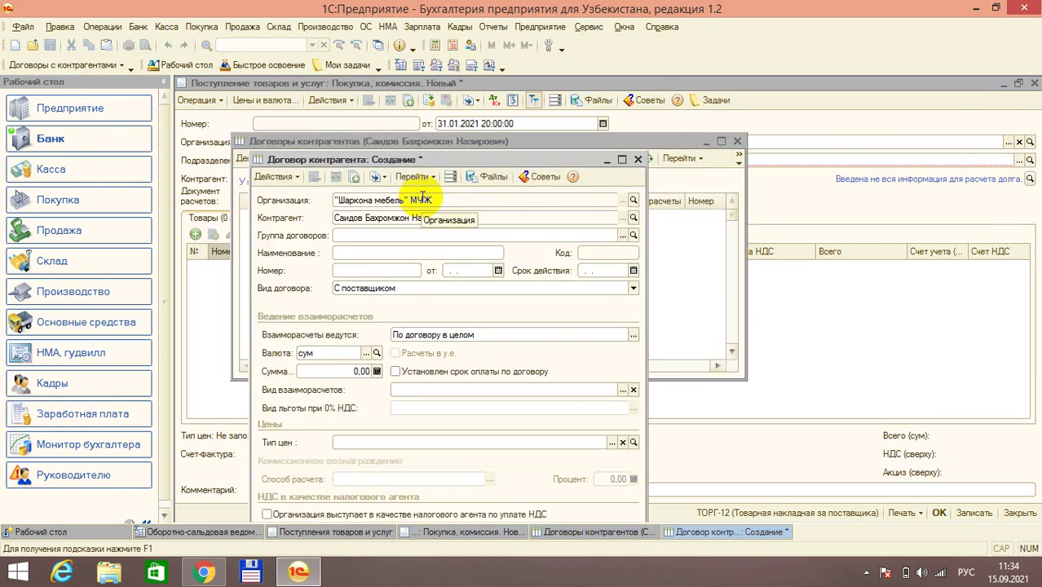
{"action": "type", "text": "5"}
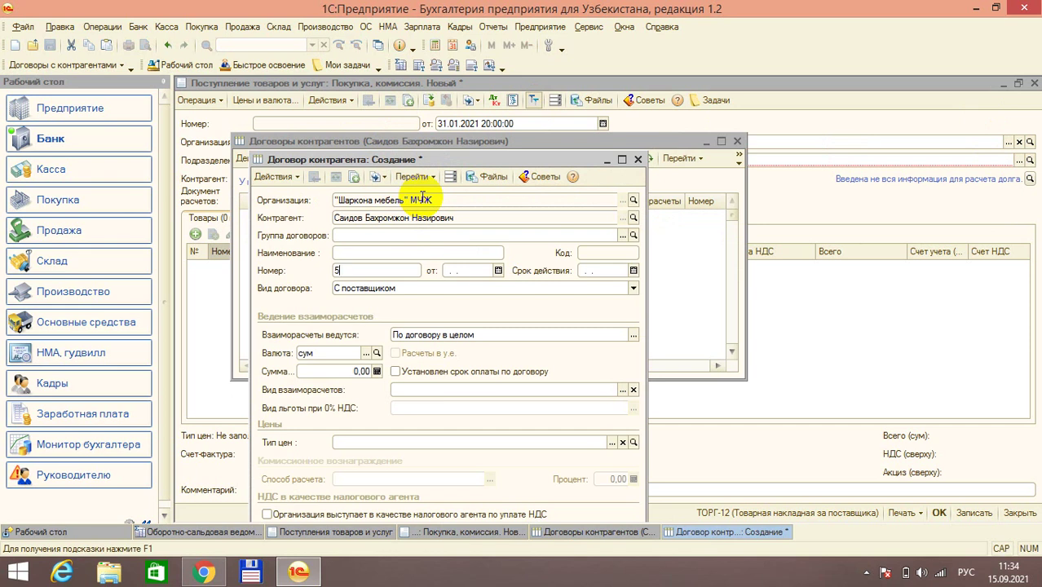
{"action": "key", "text": "Tab"}
{"action": "type", "text": "12"}
{"action": "key", "text": "ctrl+Return"}
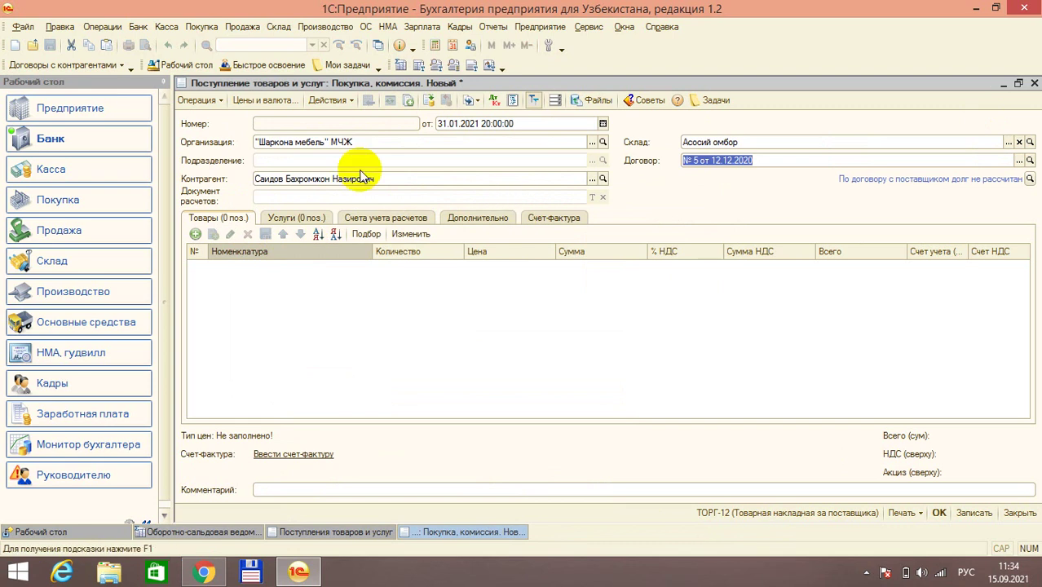
Add a service line to the receipt with Аренда помещение from the Услуги group, reviewing and saving its item card first.
{"action": "left_click", "coordinate": [284, 220]}
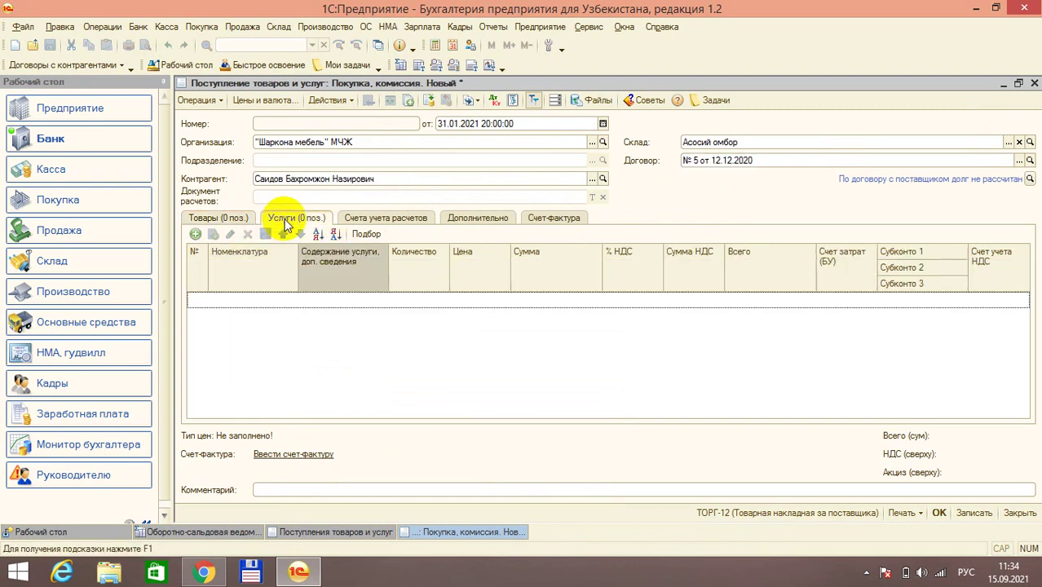
{"action": "left_click", "coordinate": [195, 234]}
{"action": "left_click", "coordinate": [287, 302]}
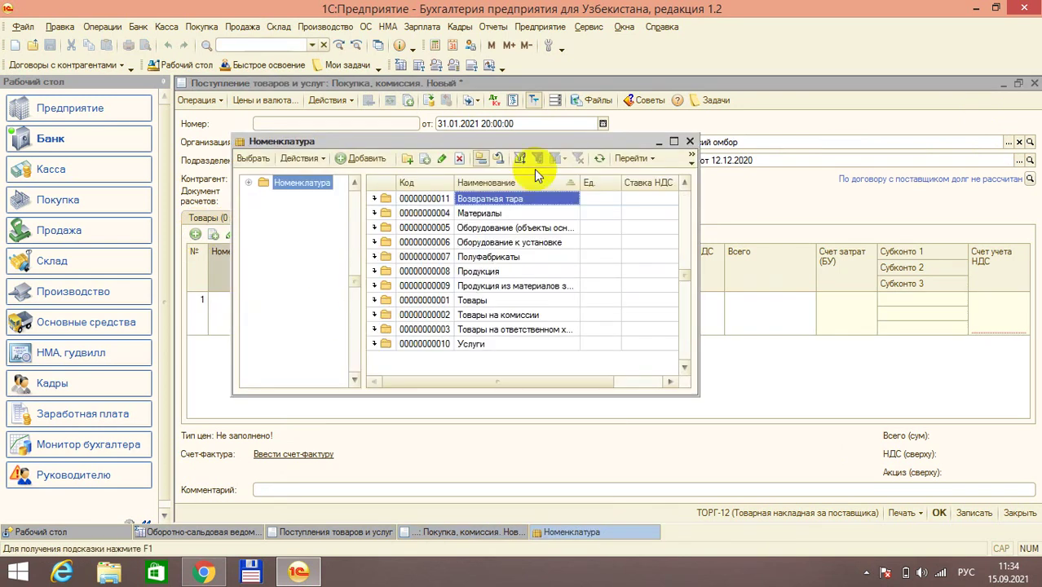
{"action": "double_click", "coordinate": [495, 344]}
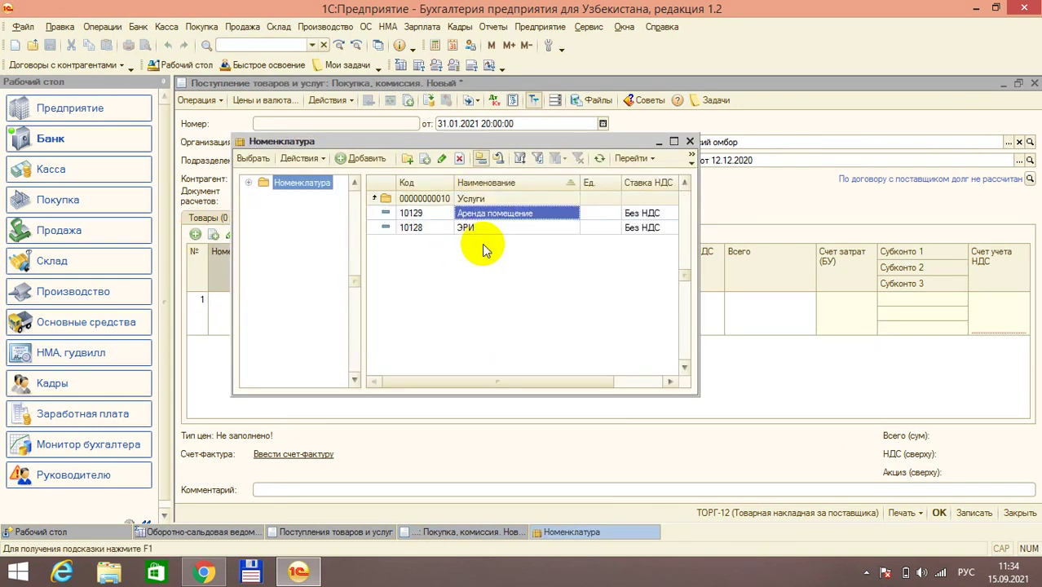
{"action": "left_click", "coordinate": [441, 159]}
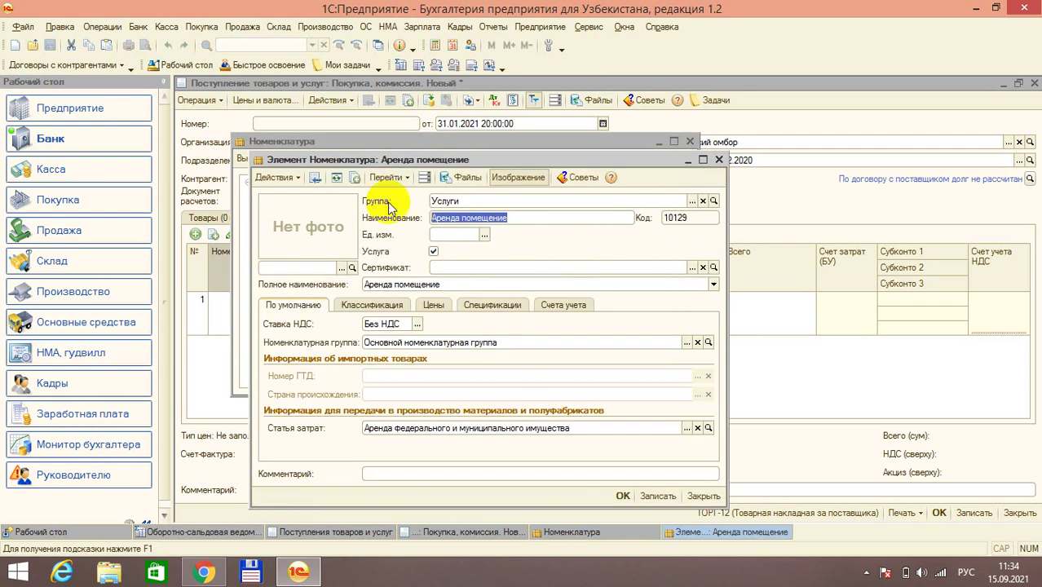
{"action": "left_click", "coordinate": [433, 252]}
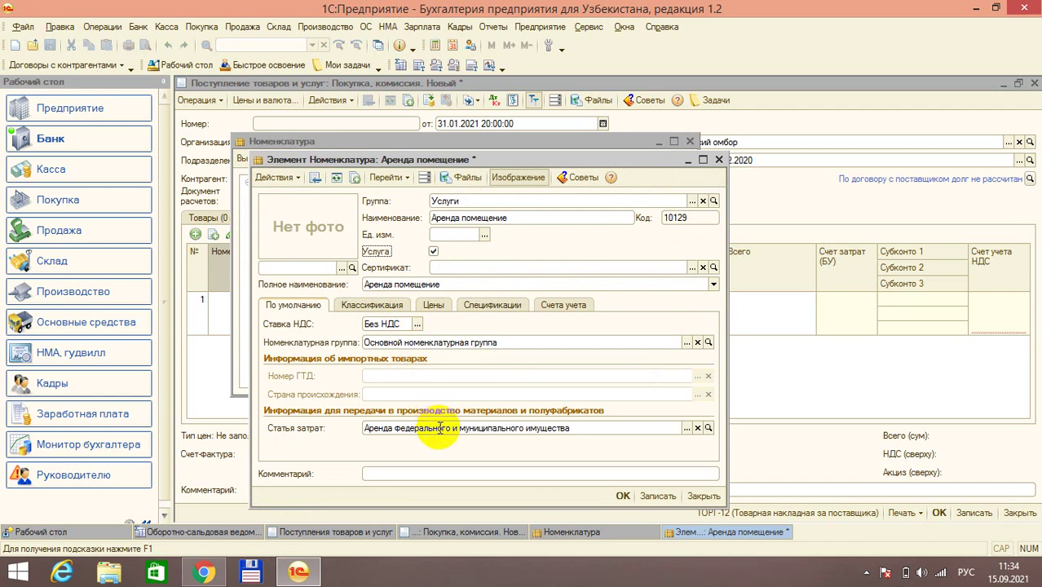
{"action": "left_click", "coordinate": [621, 496]}
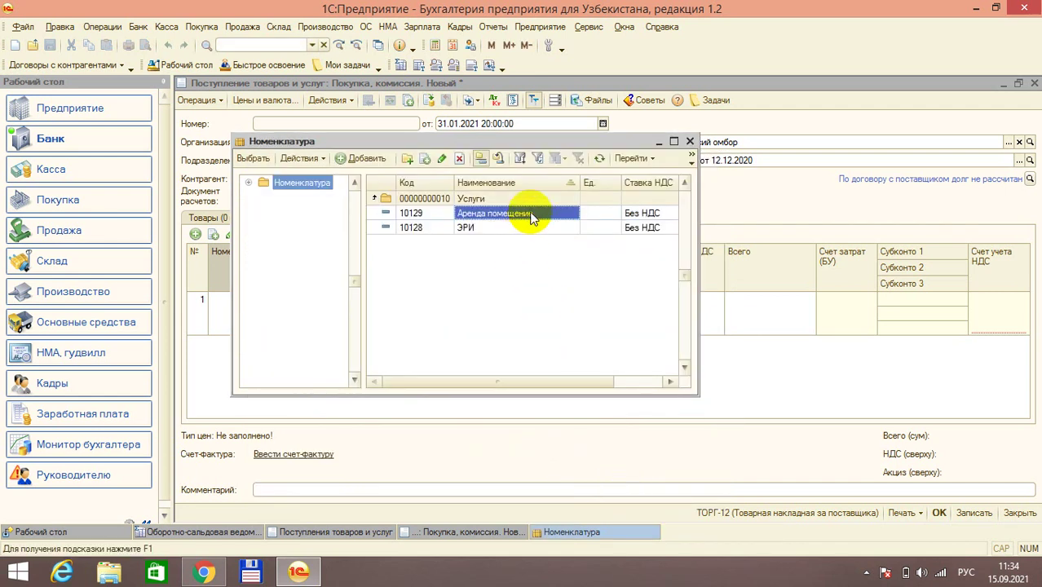
{"action": "double_click", "coordinate": [531, 212]}
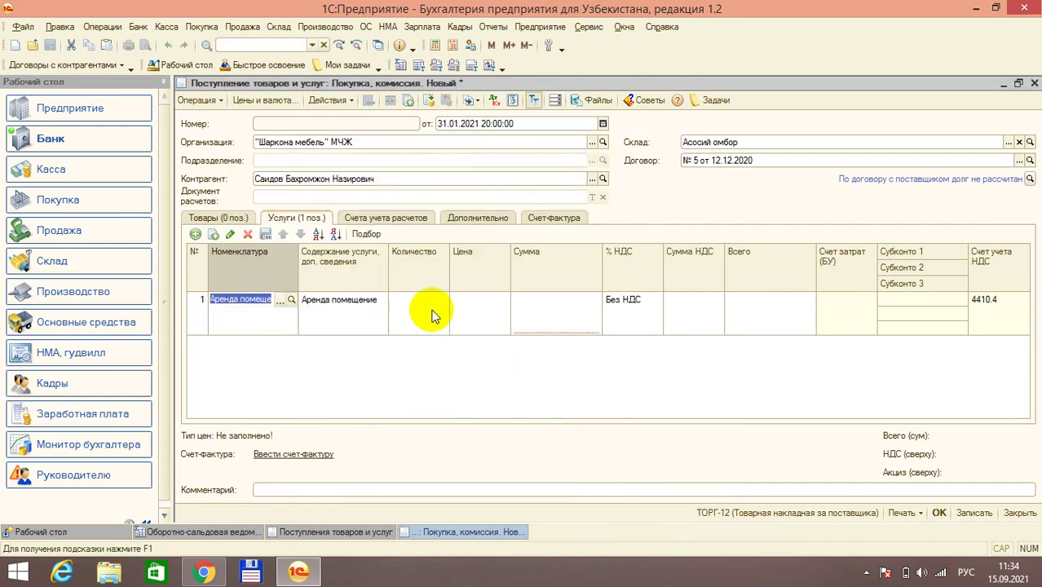
Set the first rental service line's quantity to 1 and its price to 2 500 000.
{"action": "left_click", "coordinate": [432, 313]}
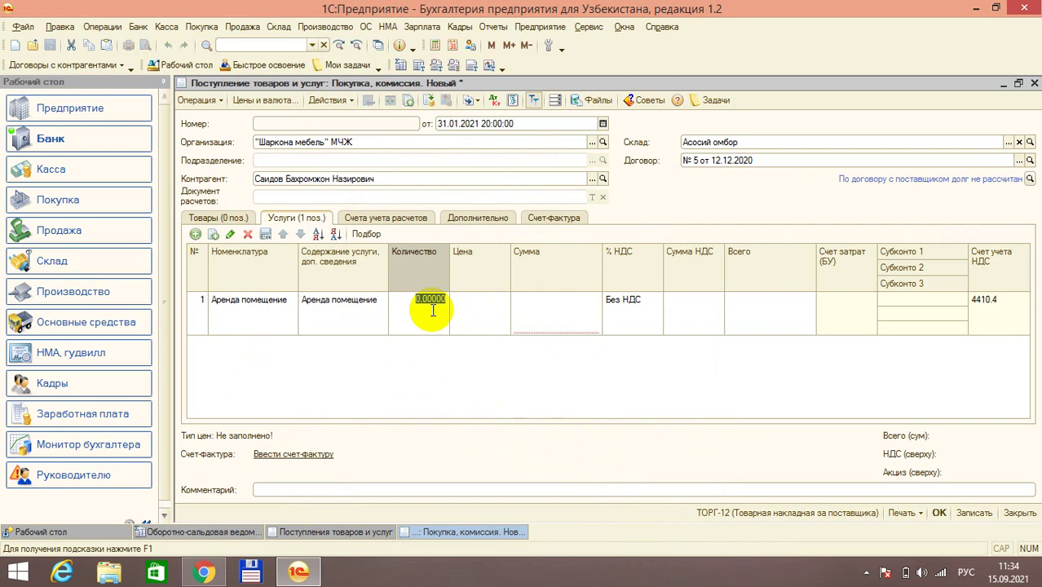
{"action": "type", "text": "1"}
{"action": "key", "text": "Return"}
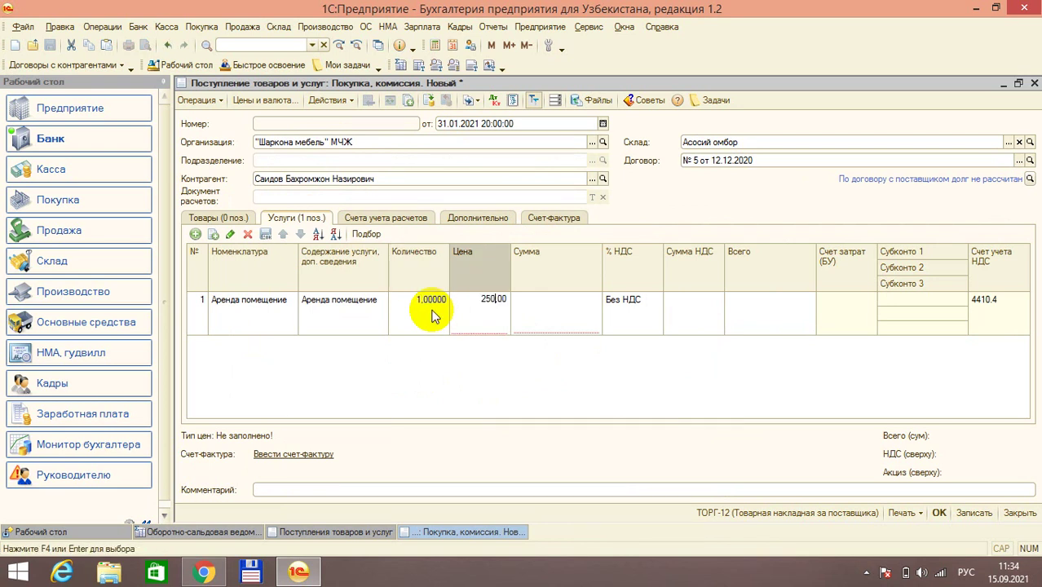
{"action": "type", "text": "2500000"}
{"action": "key", "text": "Return"}
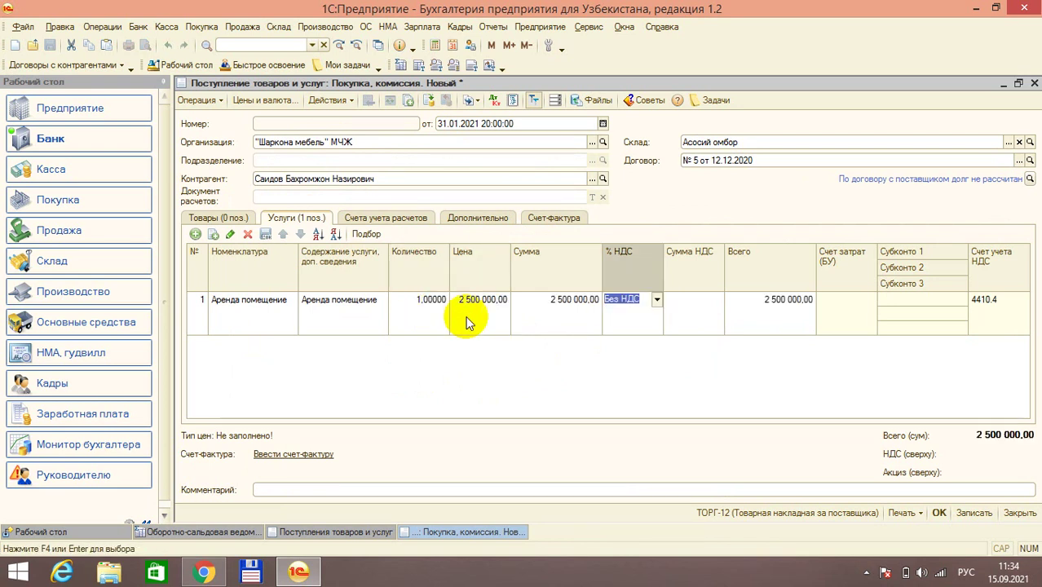
Assign cost account 2010 to the first rental line with Ишлаб чикариш as its Субконто 1.
{"action": "left_click", "coordinate": [858, 318]}
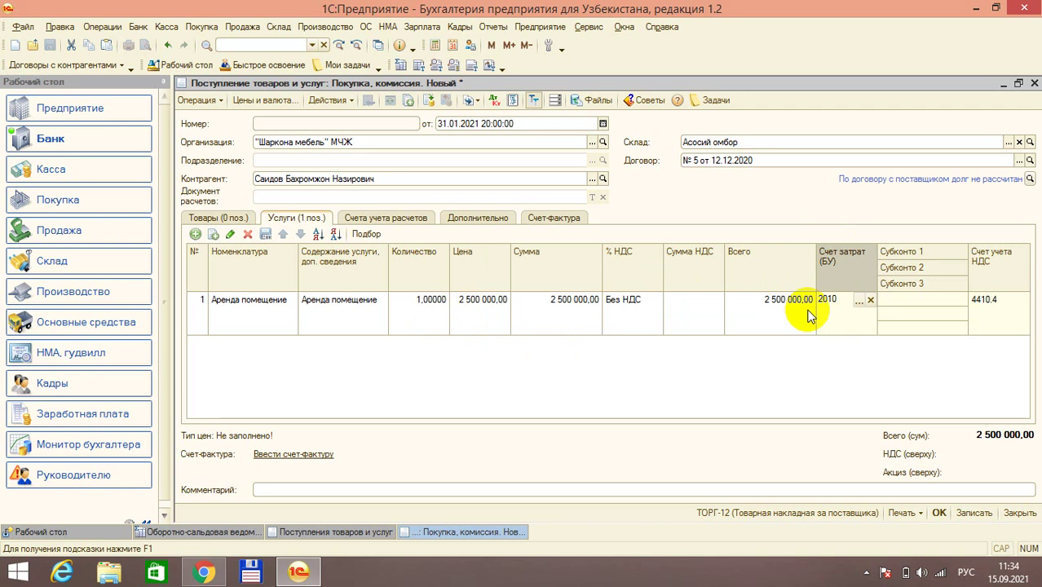
{"action": "key", "text": "Return"}
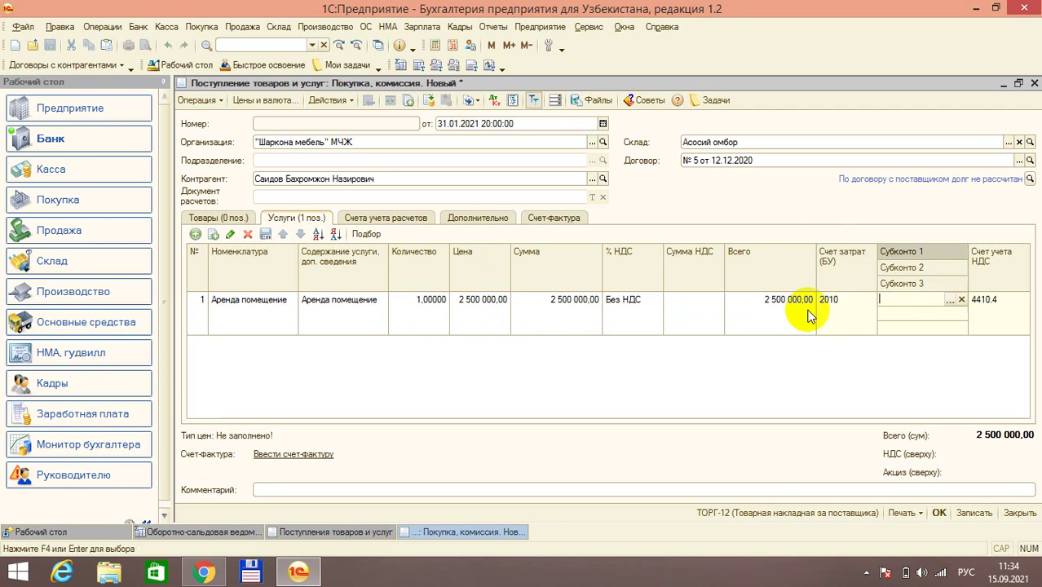
{"action": "left_click", "coordinate": [949, 299]}
{"action": "double_click", "coordinate": [348, 252]}
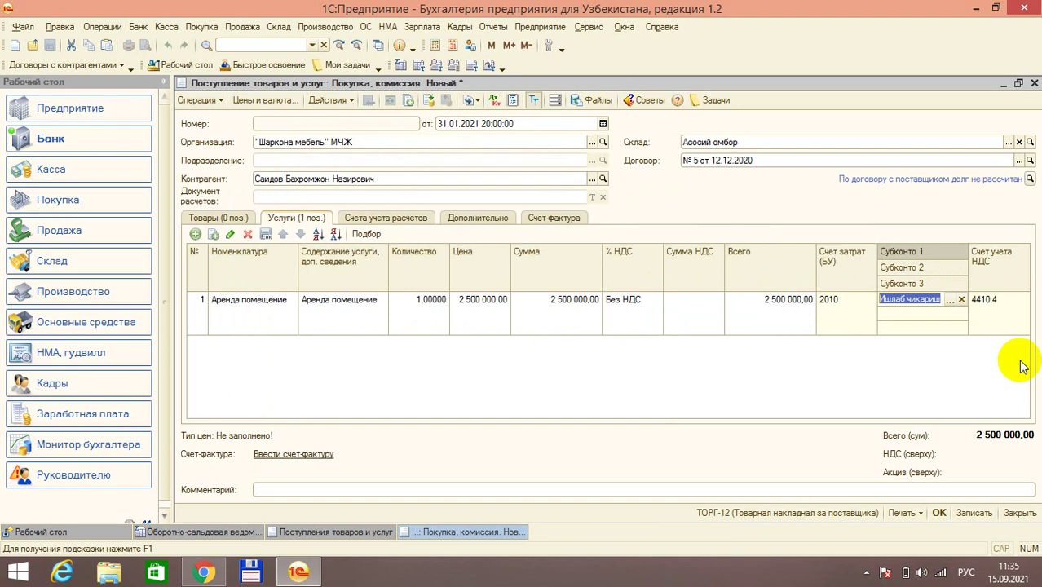
Set the first line's Субконто 2 to Основной номенклатурная группа and Субконто 3 to the cost item beginning Аренда федерального и муниципал.
{"action": "left_click", "coordinate": [944, 318]}
{"action": "left_click", "coordinate": [950, 315]}
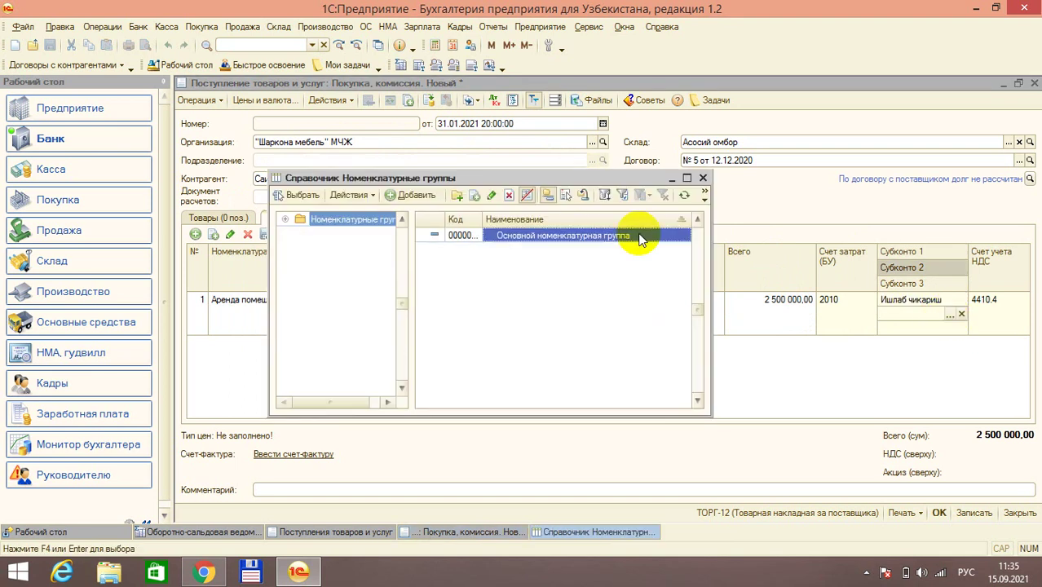
{"action": "double_click", "coordinate": [547, 236]}
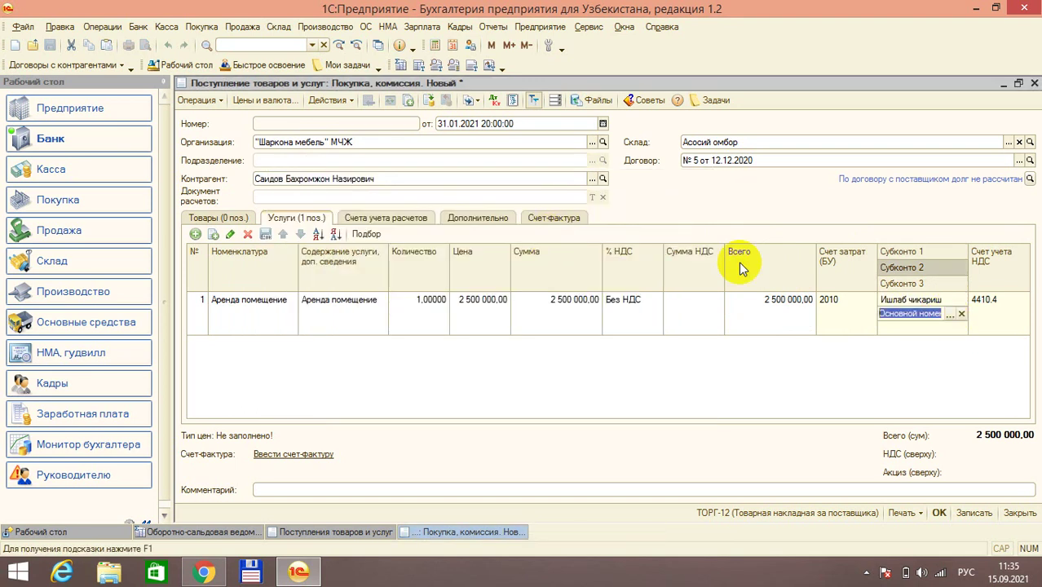
{"action": "left_click", "coordinate": [919, 316]}
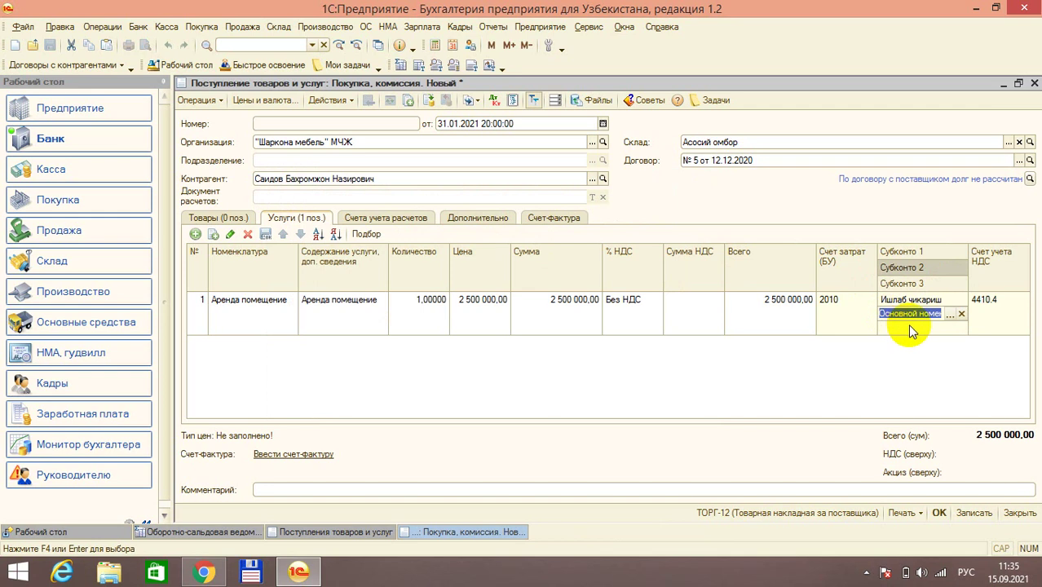
{"action": "left_click", "coordinate": [911, 329]}
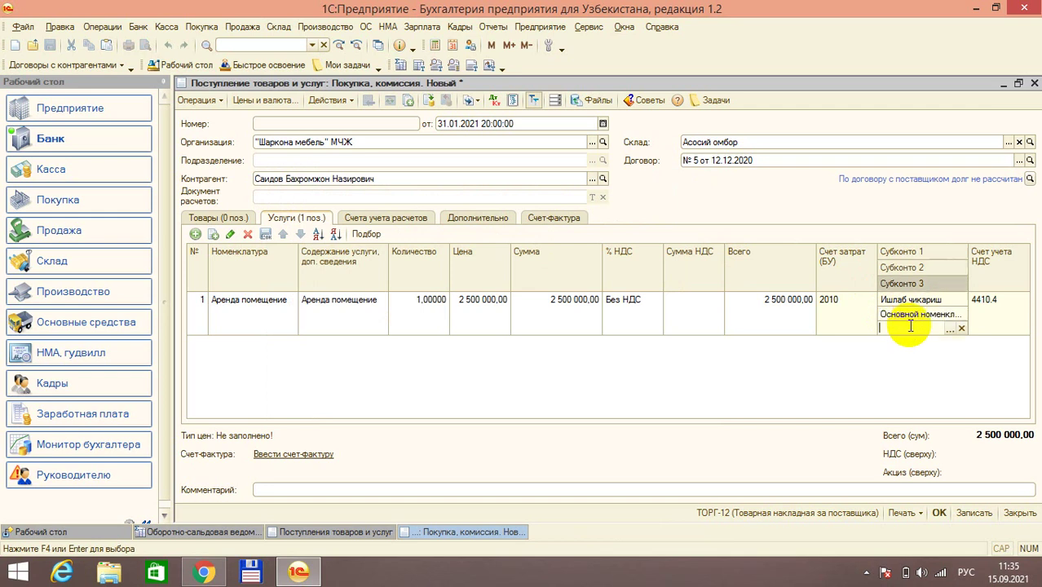
{"action": "left_click", "coordinate": [951, 328]}
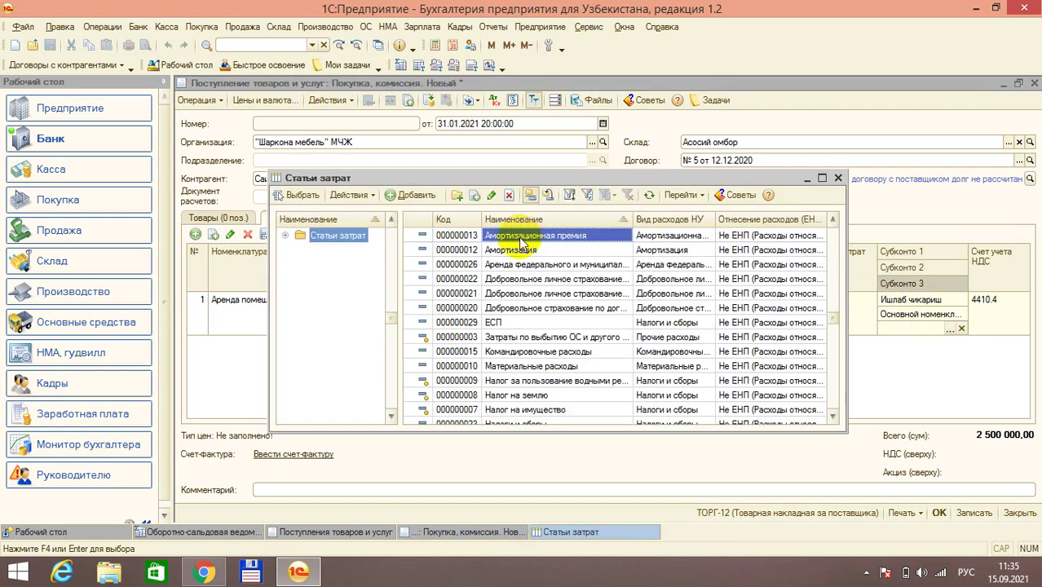
{"action": "double_click", "coordinate": [532, 264]}
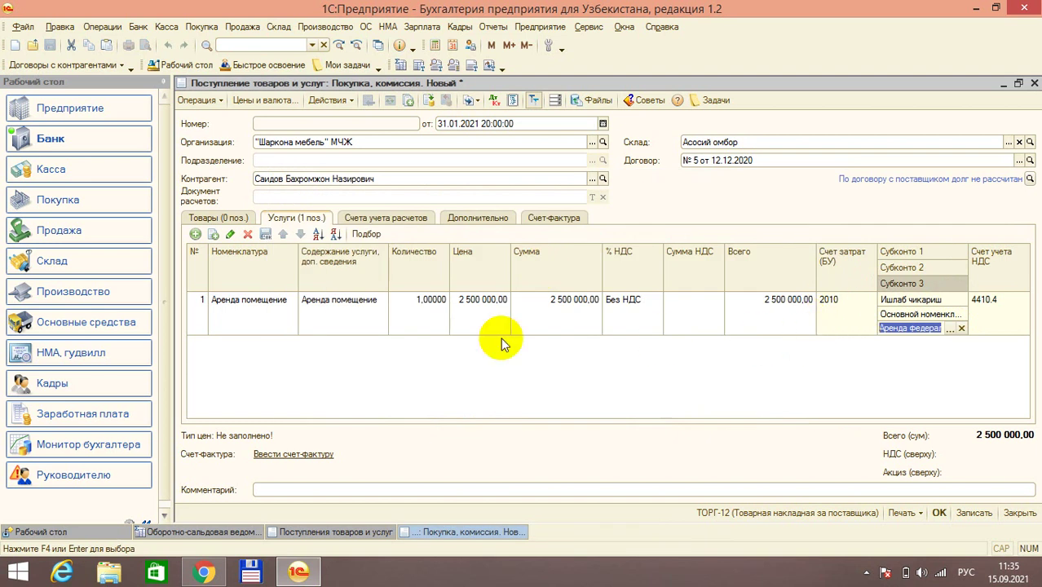
{"action": "key", "text": "Return"}
Add a second service line to the receipt with Аренда помещение from the Услуги group.
{"action": "left_click", "coordinate": [195, 235]}
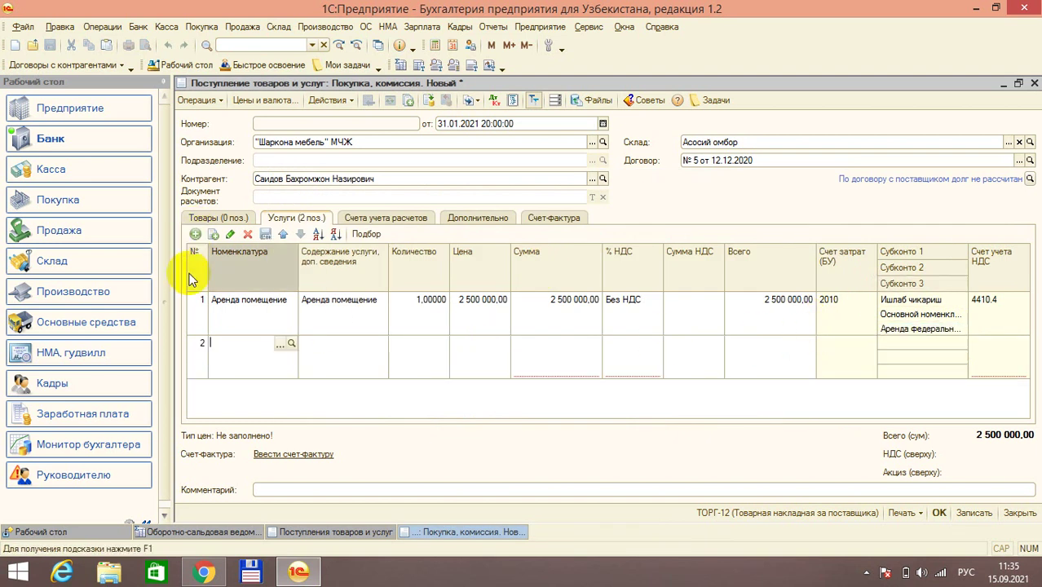
{"action": "left_click", "coordinate": [279, 342]}
{"action": "double_click", "coordinate": [471, 343]}
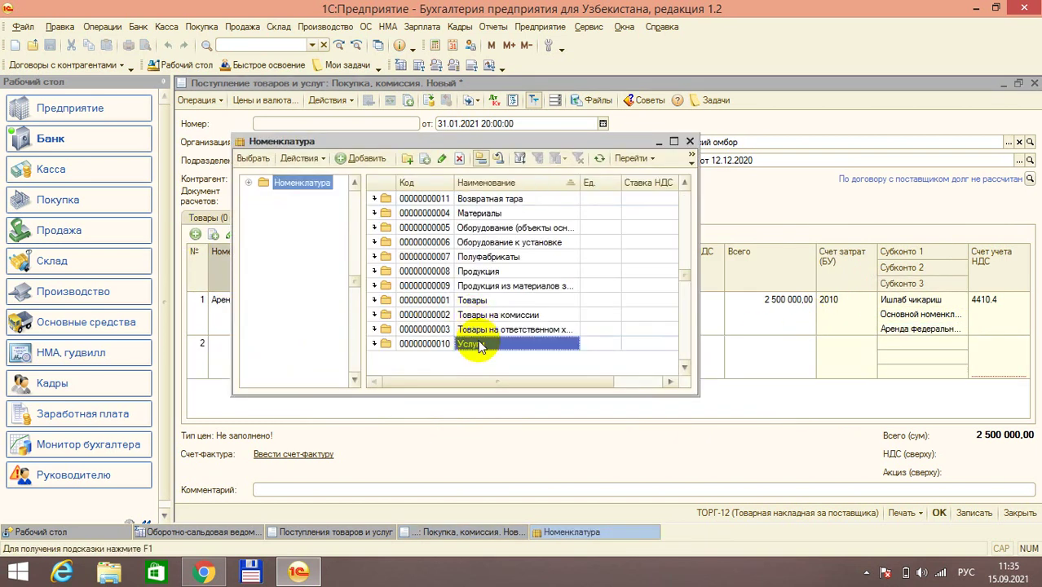
{"action": "double_click", "coordinate": [497, 212]}
Set the second rental service line's quantity to 1 and its price to 1 000 000.
{"action": "left_click", "coordinate": [400, 353]}
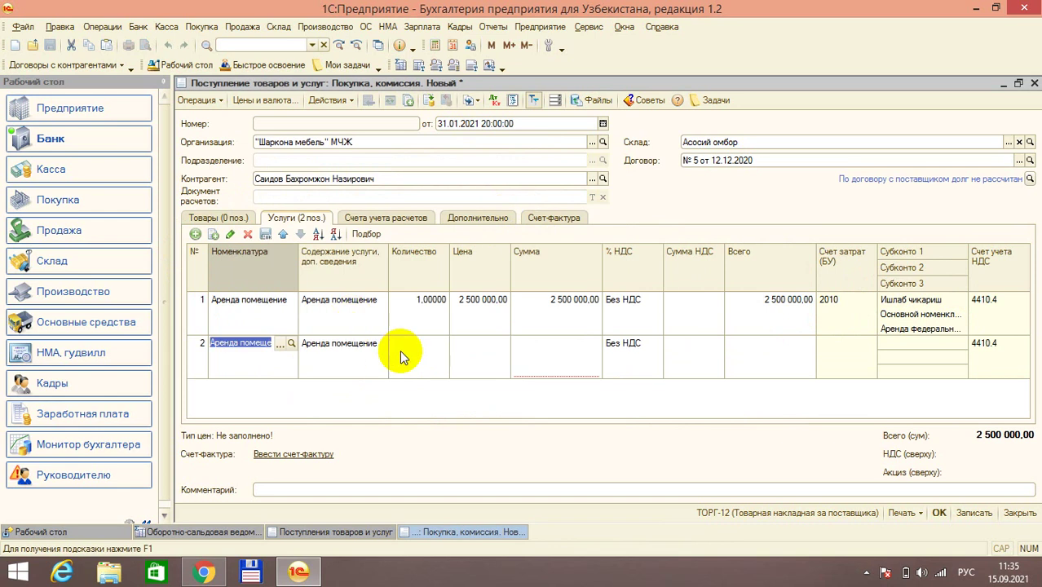
{"action": "left_click", "coordinate": [400, 353]}
{"action": "type", "text": "1"}
{"action": "key", "text": "Return"}
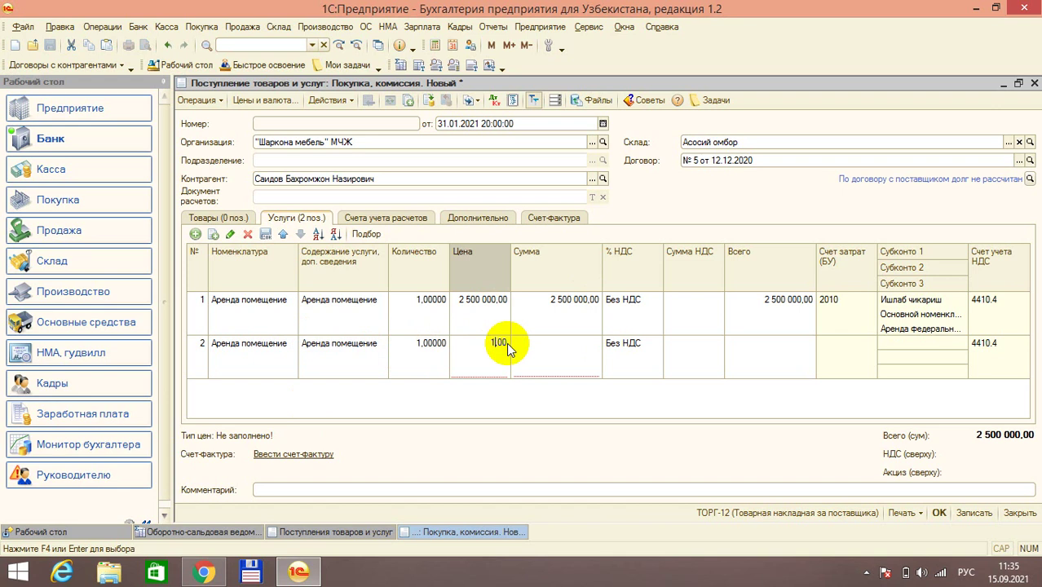
{"action": "type", "text": "1000000"}
{"action": "key", "text": "Return"}
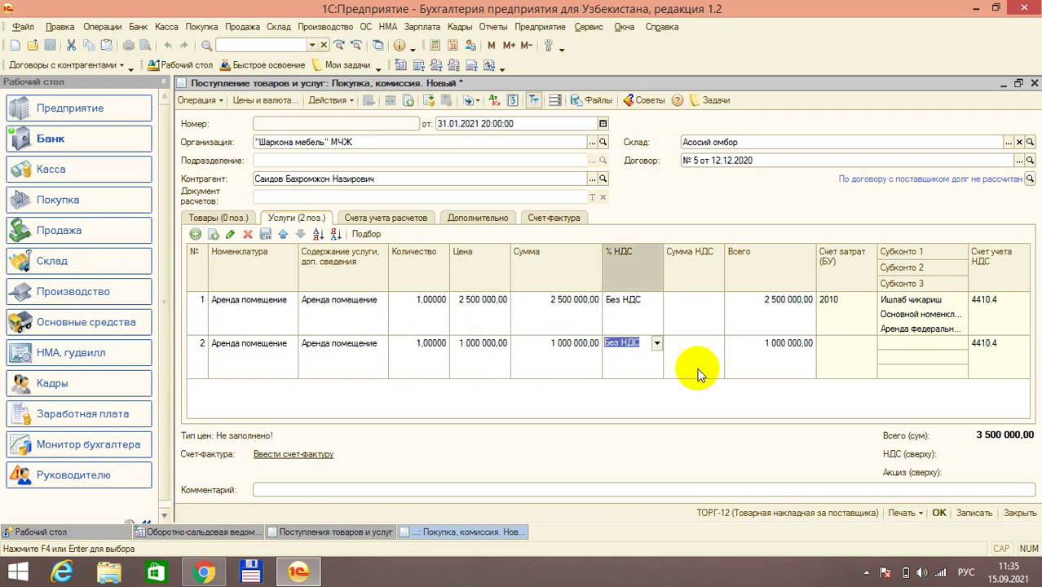
Assign cost account 9420 to the second rental line with the Аренда федерального и муниципал… cost item as its Субконто 1.
{"action": "left_click", "coordinate": [838, 354]}
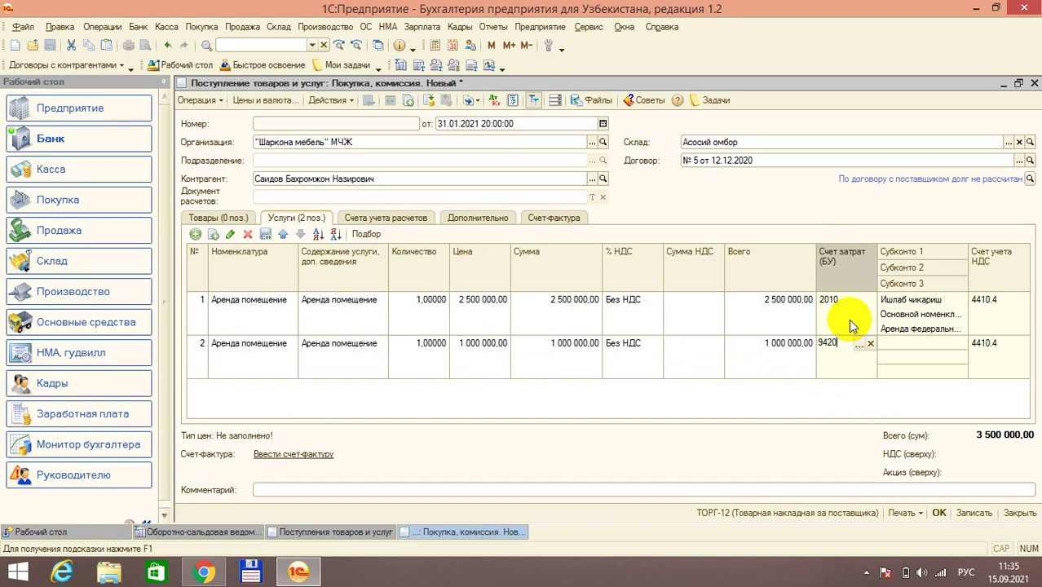
{"action": "left_click", "coordinate": [903, 343]}
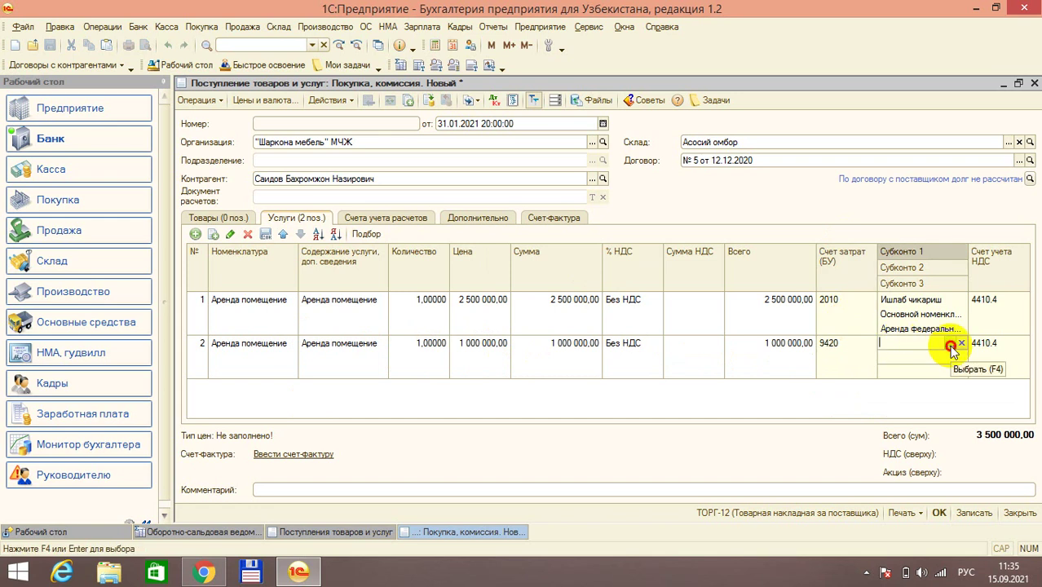
{"action": "left_click", "coordinate": [951, 347]}
{"action": "double_click", "coordinate": [432, 259]}
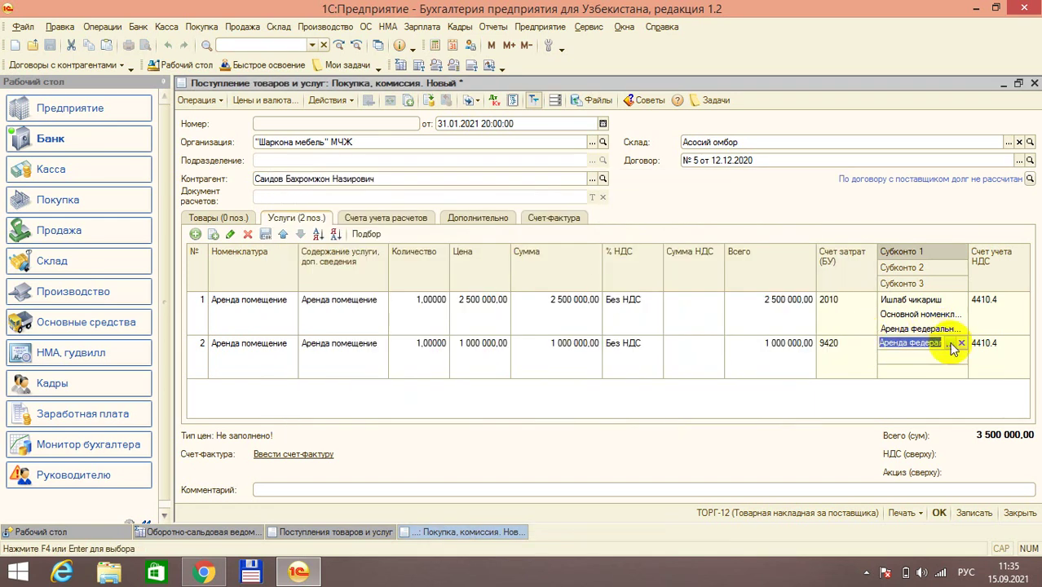
{"action": "double_click", "coordinate": [397, 352]}
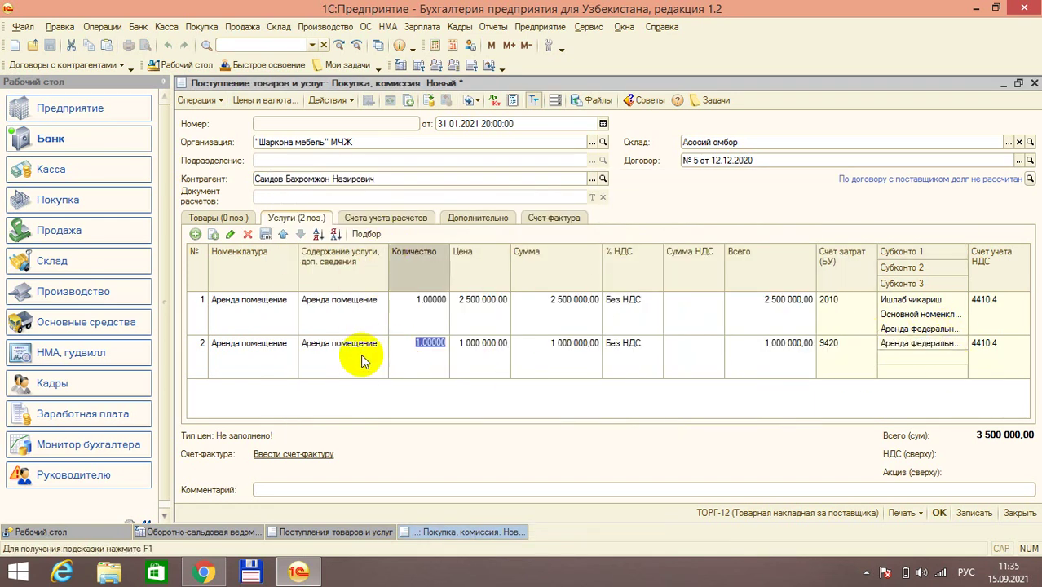
Set the counterparty settlement account to 6910 and the advances account to 4330, and post the receipt.
{"action": "left_click", "coordinate": [372, 218]}
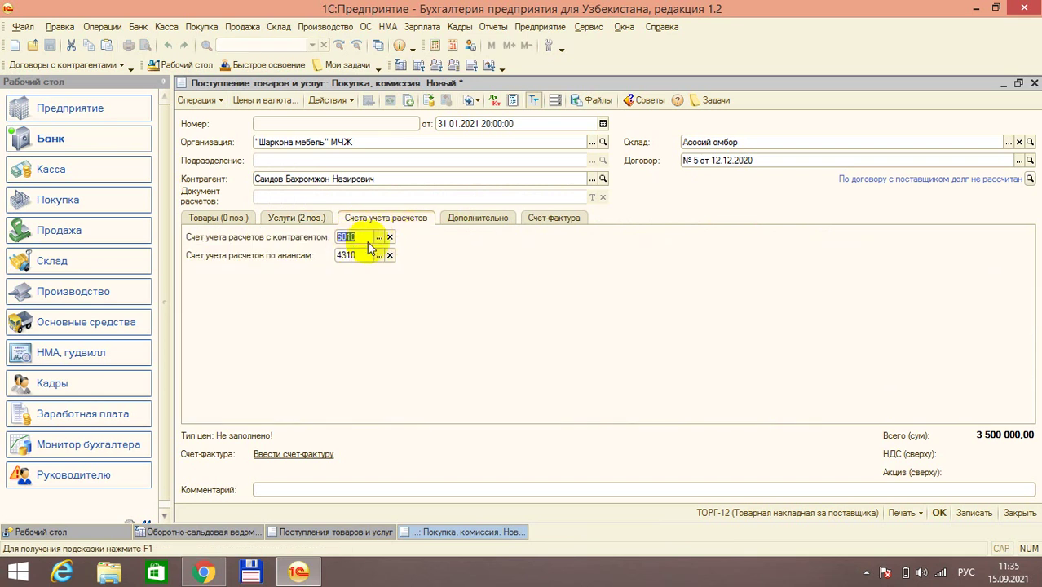
{"action": "type", "text": "6"}
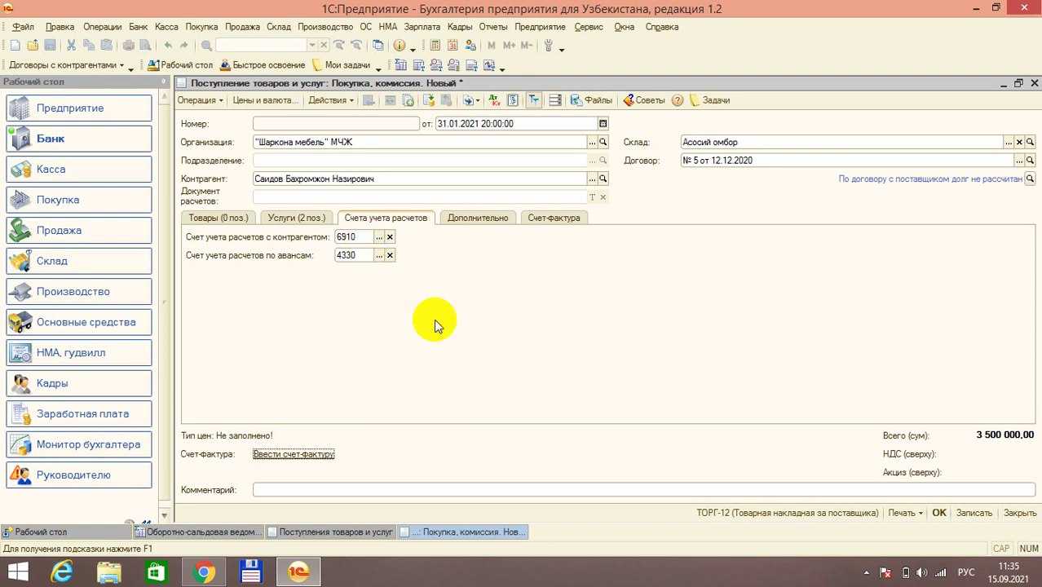
{"action": "left_click", "coordinate": [427, 101]}
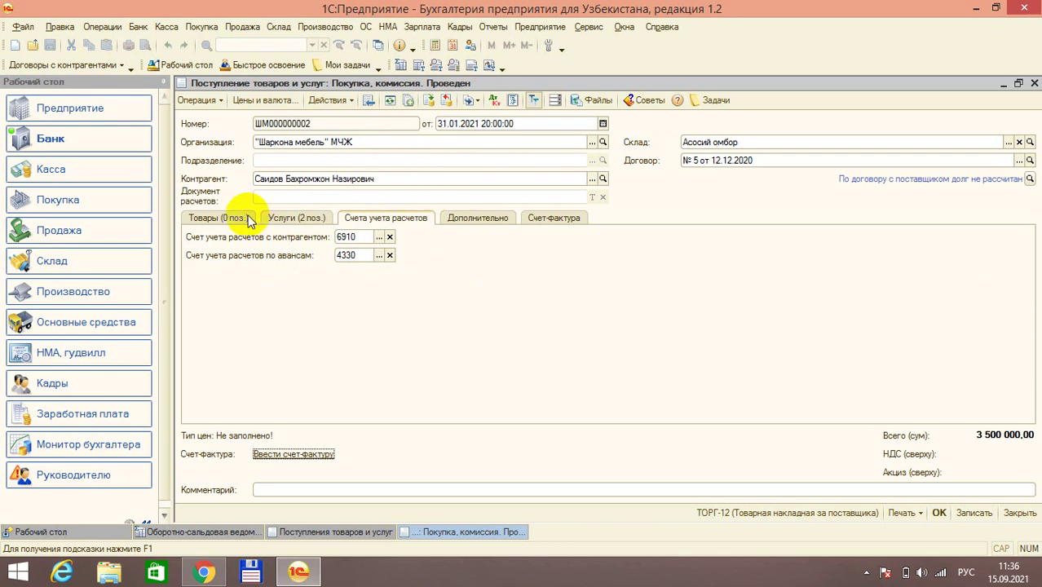
Recheck the posted service lines and start an НДФЛ - доходы и налоги у источника выплаты document based on the receipt.
{"action": "left_click", "coordinate": [284, 218]}
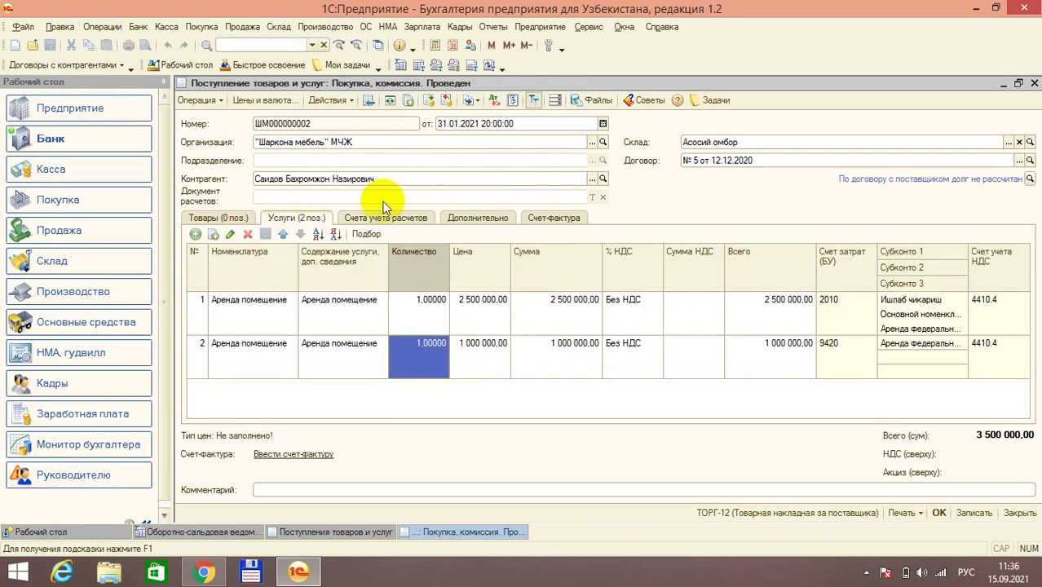
{"action": "left_click", "coordinate": [472, 123]}
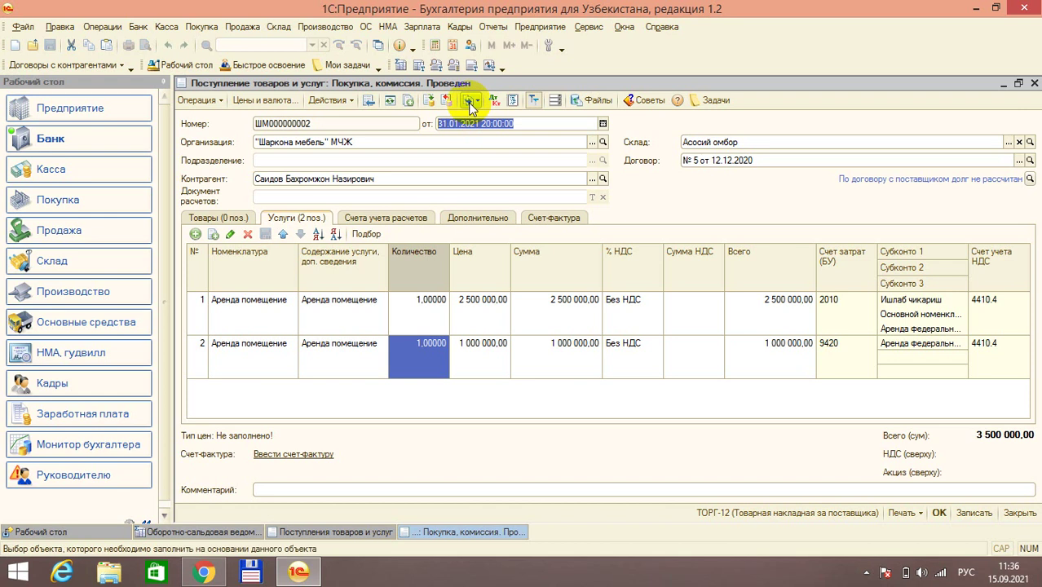
{"action": "left_click", "coordinate": [471, 101]}
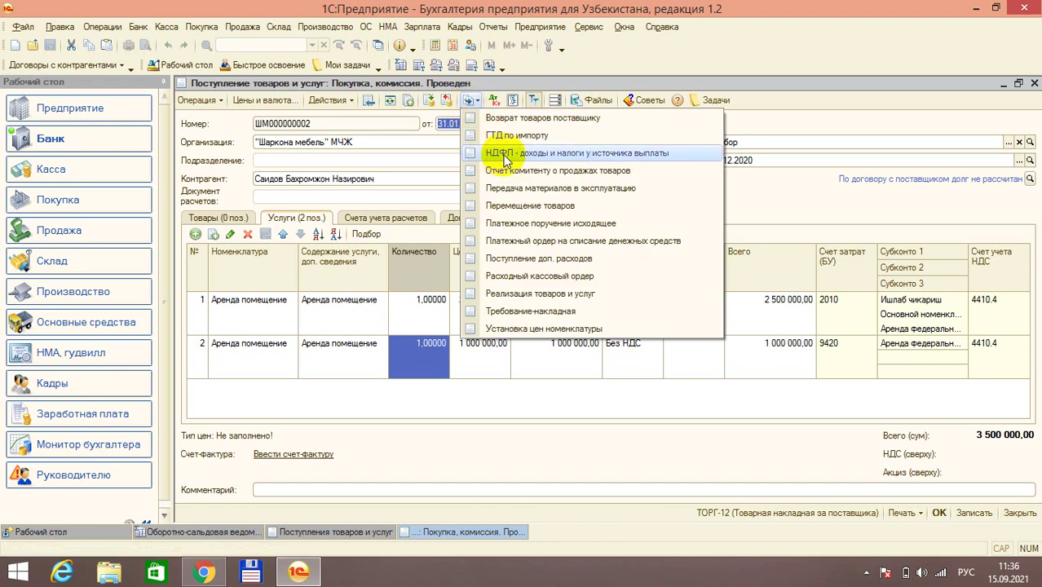
{"action": "left_click", "coordinate": [613, 155]}
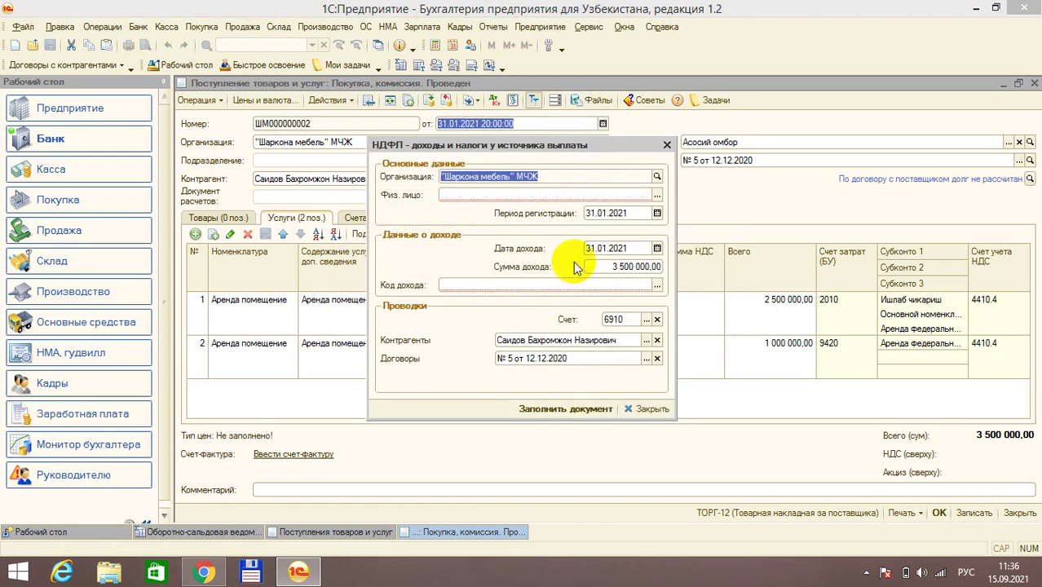
Choose the landlord from the Физические лица directory as the Физ. лицо of the НДФЛ form.
{"action": "left_click", "coordinate": [618, 199]}
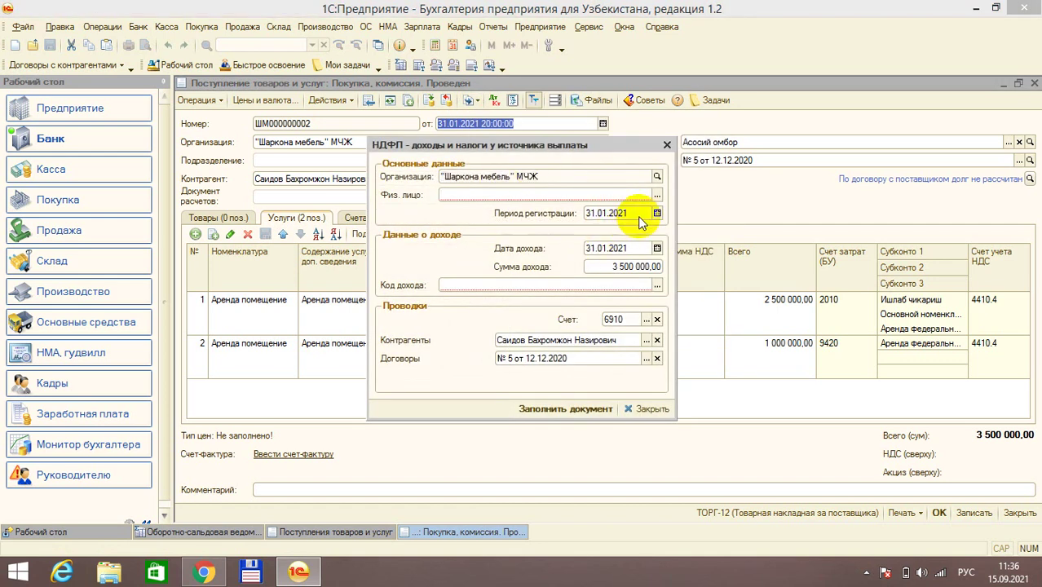
{"action": "left_click", "coordinate": [656, 194]}
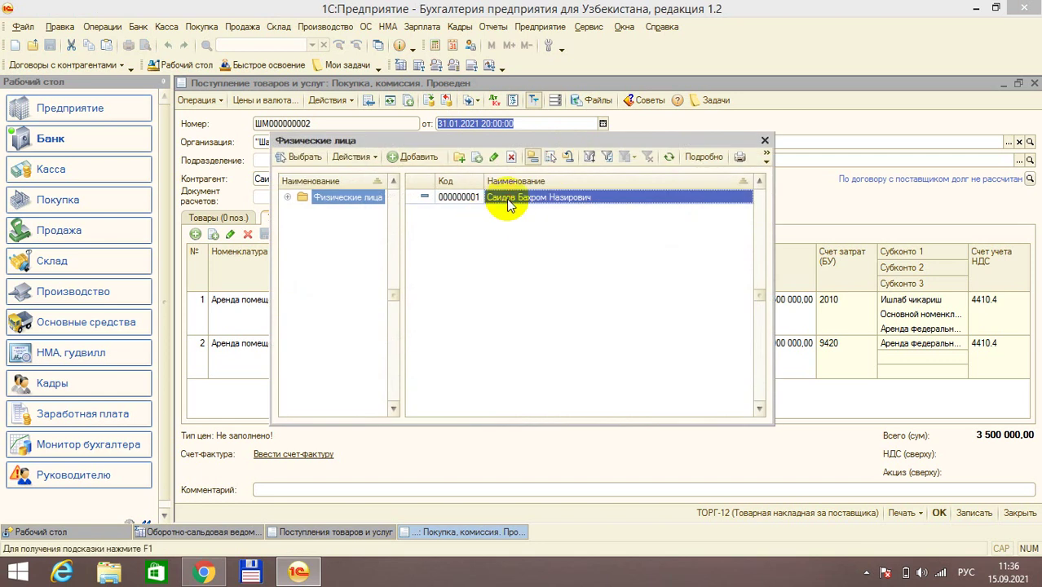
{"action": "double_click", "coordinate": [497, 265]}
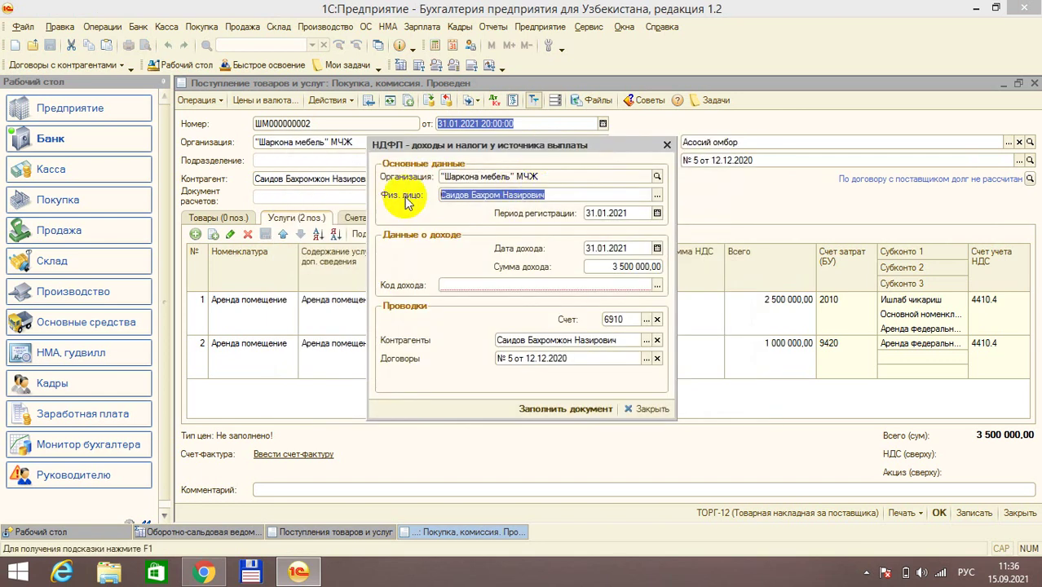
Open the income code choice of the НДФЛ form and find Доходы от сдачи имущества в аренду in the list.
{"action": "left_click", "coordinate": [657, 286]}
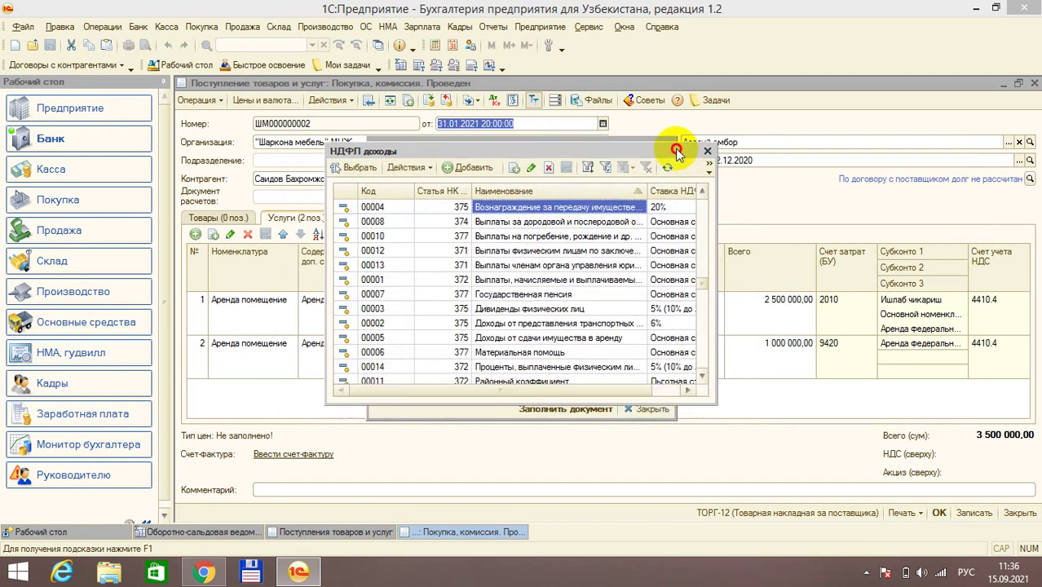
{"action": "scroll", "coordinate": [532, 312], "scroll_direction": "down", "scroll_amount": 1}
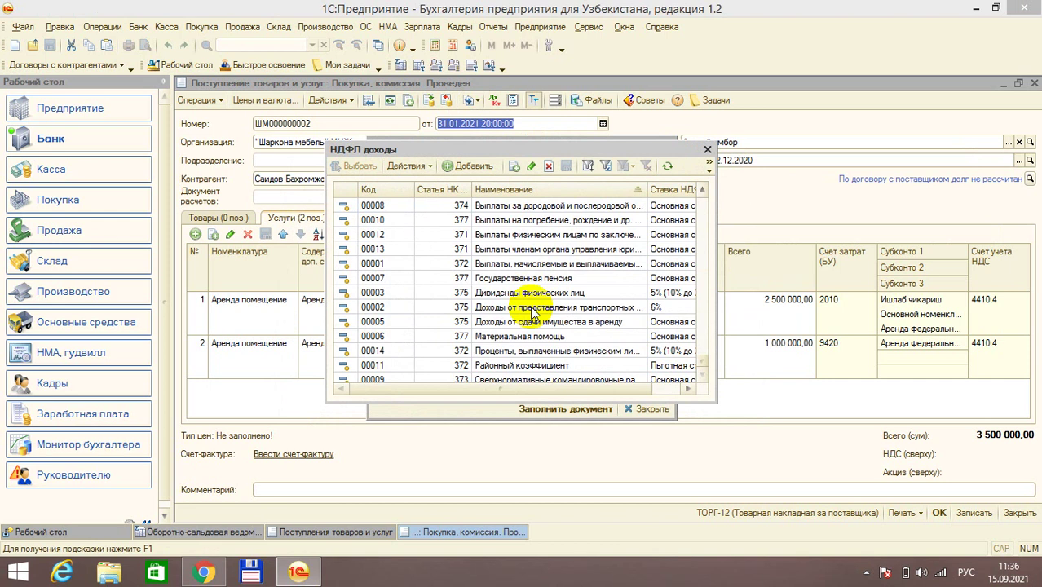
{"action": "left_click", "coordinate": [492, 323]}
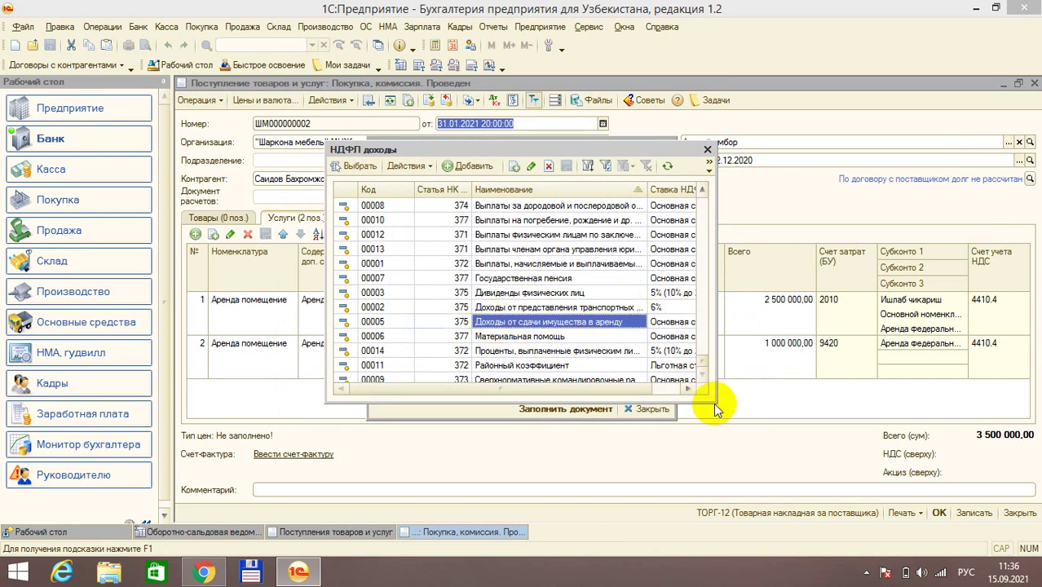
{"action": "left_click_drag", "start_coordinate": [713, 399], "coordinate": [1031, 447]}
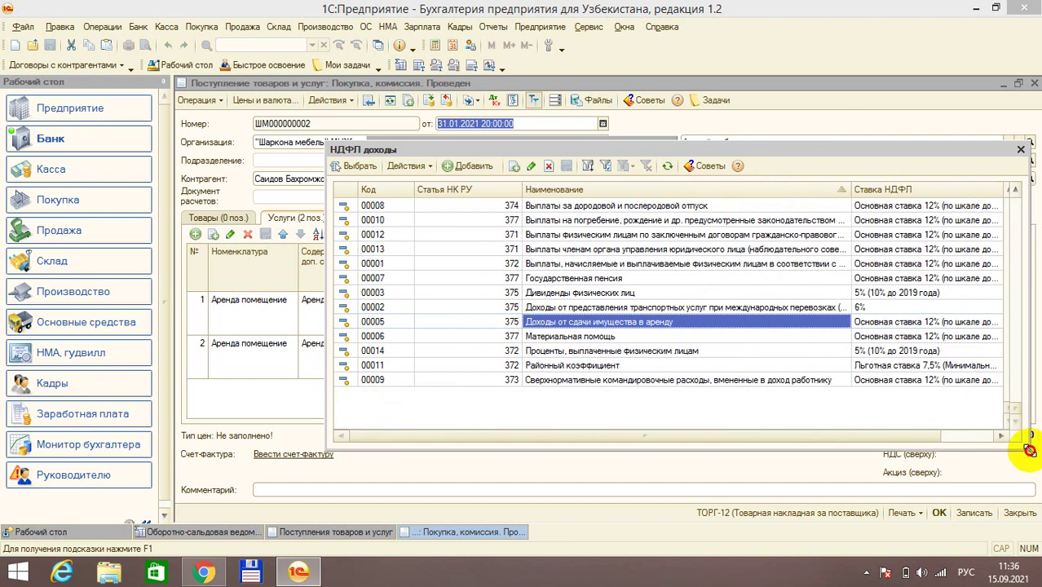
Open the Доходы от сдачи имущества в аренду income entry and try out its Ставка НДФЛ and ИНПС withholding options.
{"action": "left_click", "coordinate": [530, 165]}
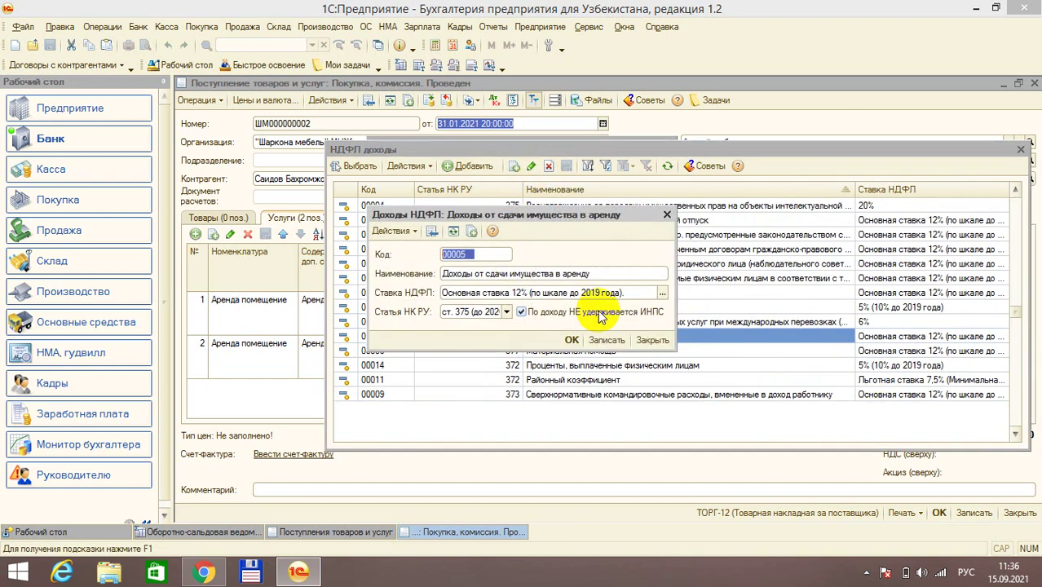
{"action": "left_click", "coordinate": [664, 292]}
{"action": "left_click", "coordinate": [485, 340]}
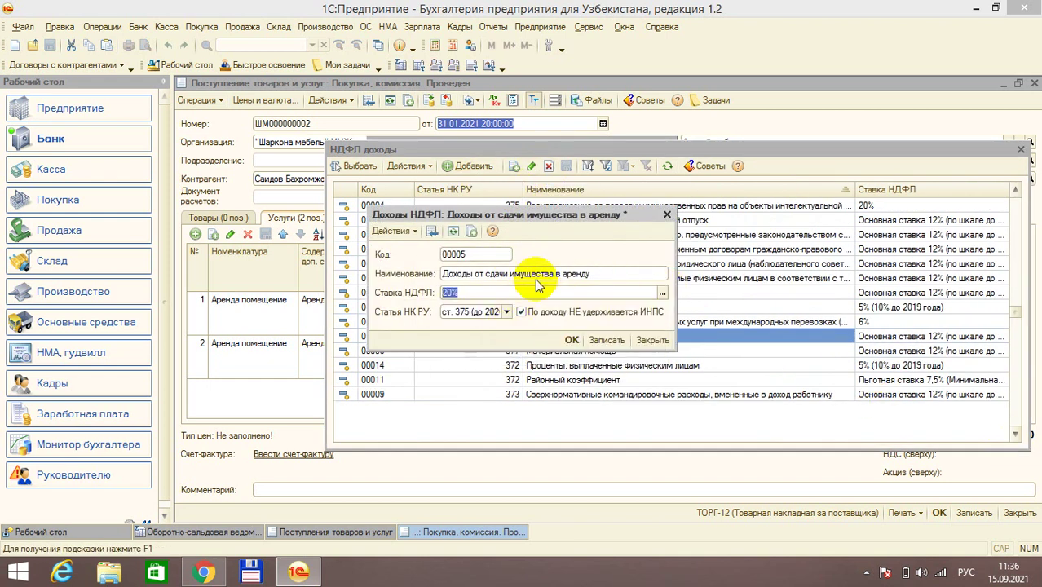
{"action": "left_click", "coordinate": [663, 290]}
{"action": "left_click", "coordinate": [444, 398]}
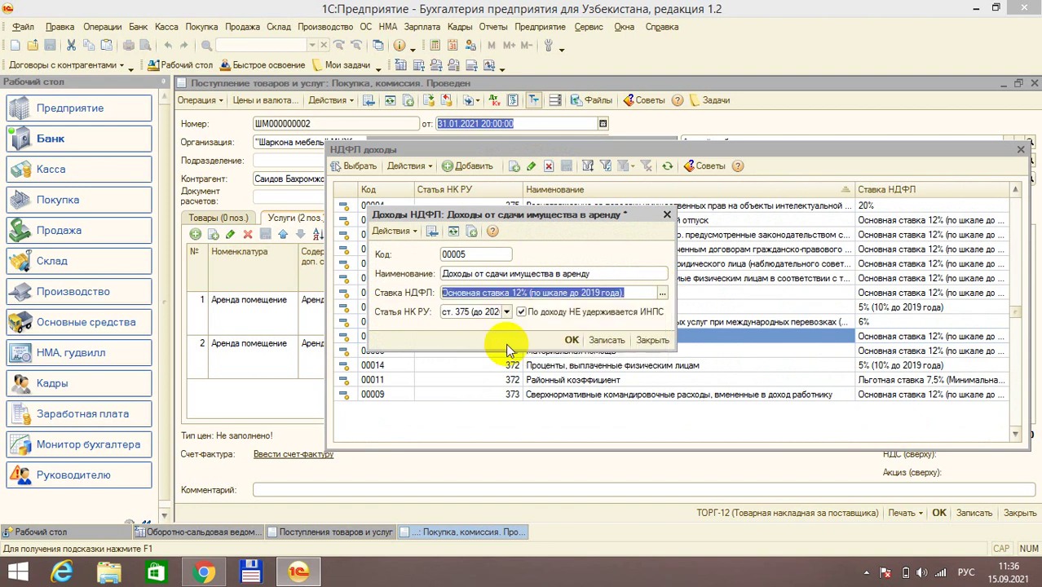
{"action": "left_click", "coordinate": [521, 312]}
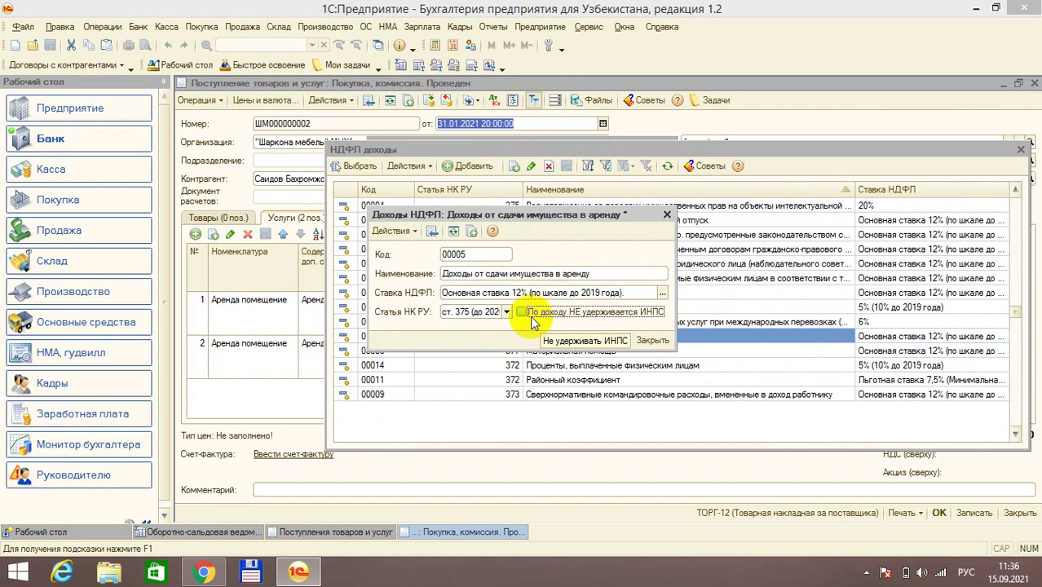
{"action": "left_click", "coordinate": [528, 316]}
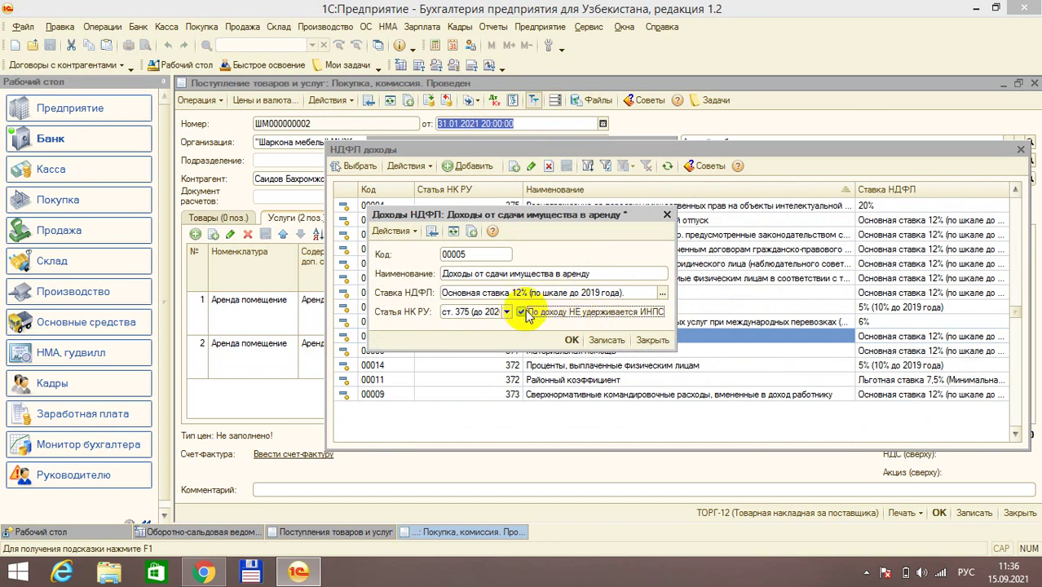
{"action": "left_click", "coordinate": [572, 341]}
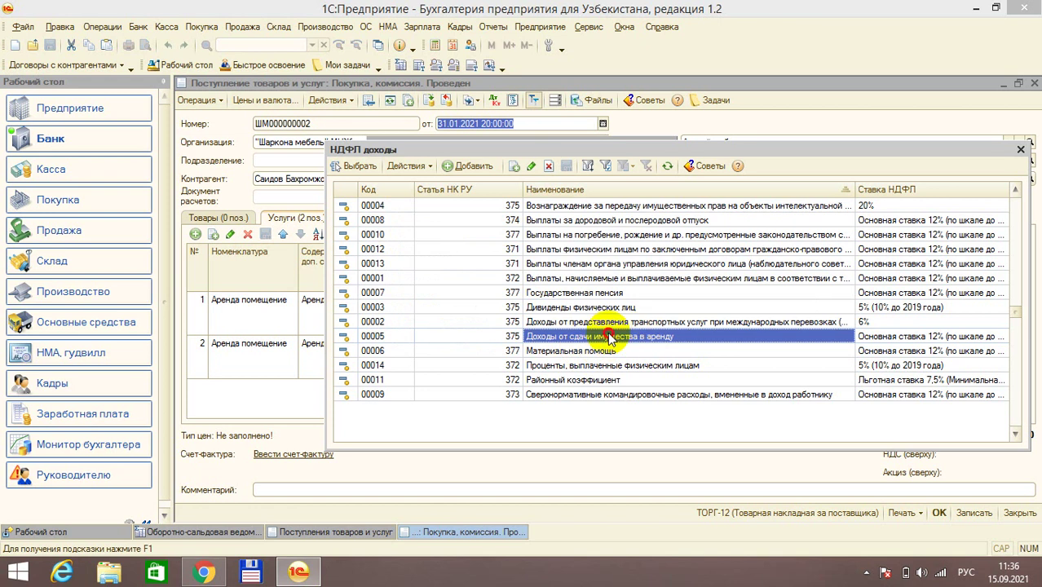
Choose Доходы от сдачи имущества в аренду as the Код дохода and fill the НДФЛ document from the form.
{"action": "double_click", "coordinate": [607, 336]}
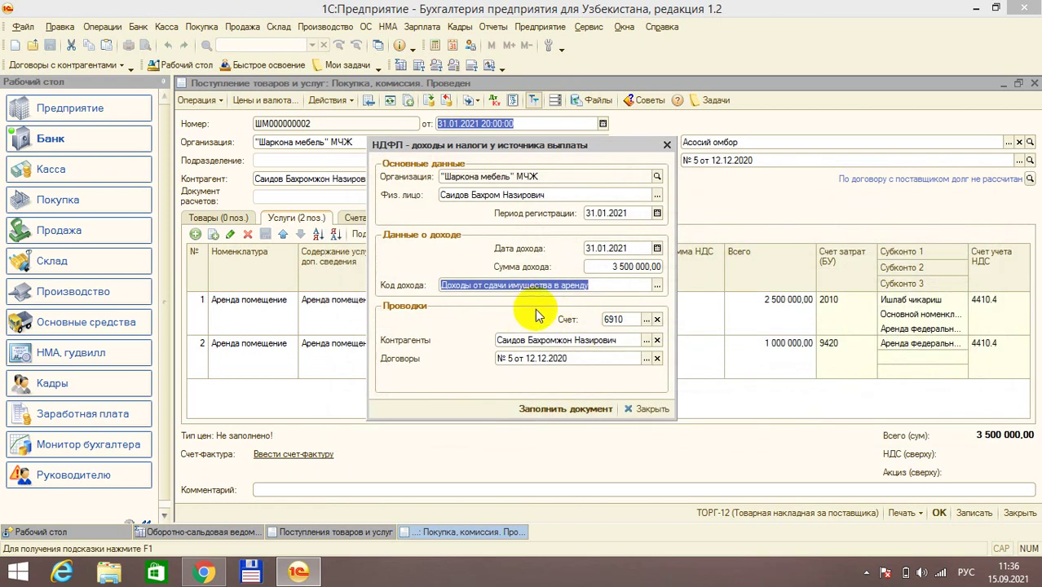
{"action": "left_click", "coordinate": [611, 319]}
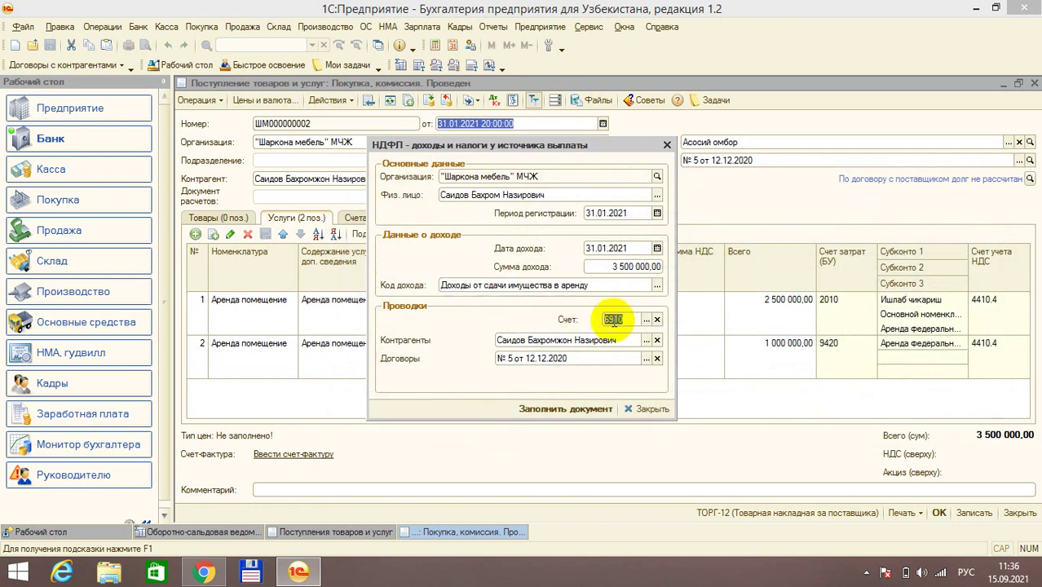
{"action": "left_click", "coordinate": [571, 409]}
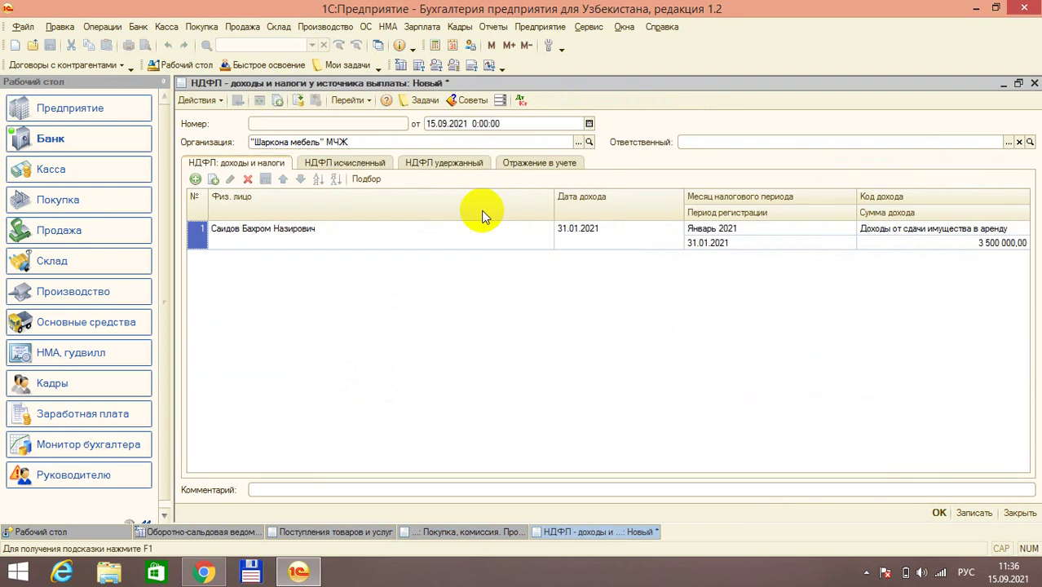
Review the landlord's income date and amount and the calculated tax in the new НДФЛ document.
{"action": "left_click", "coordinate": [413, 240]}
{"action": "left_click", "coordinate": [653, 239]}
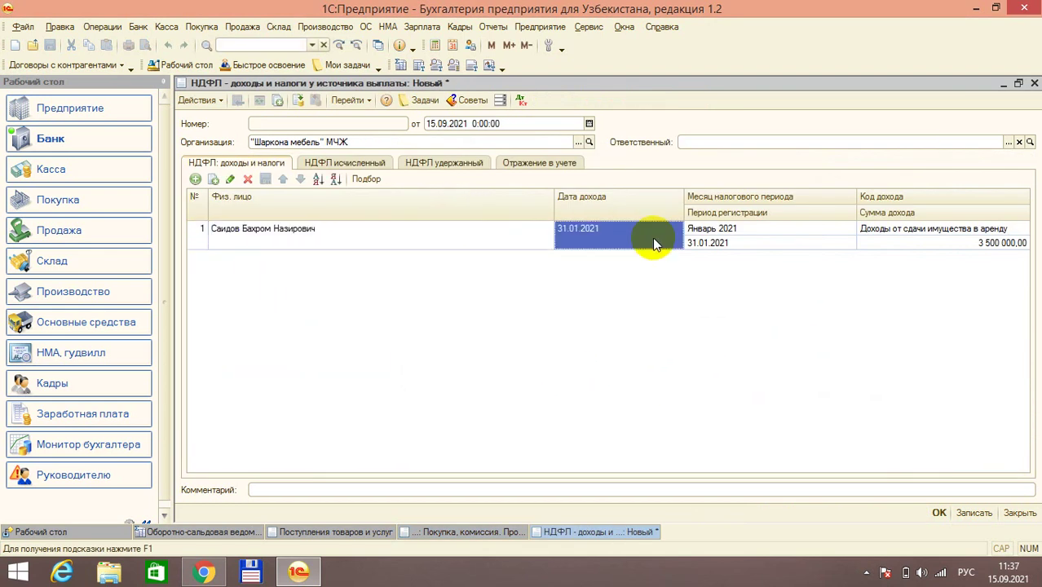
{"action": "left_click", "coordinate": [972, 243]}
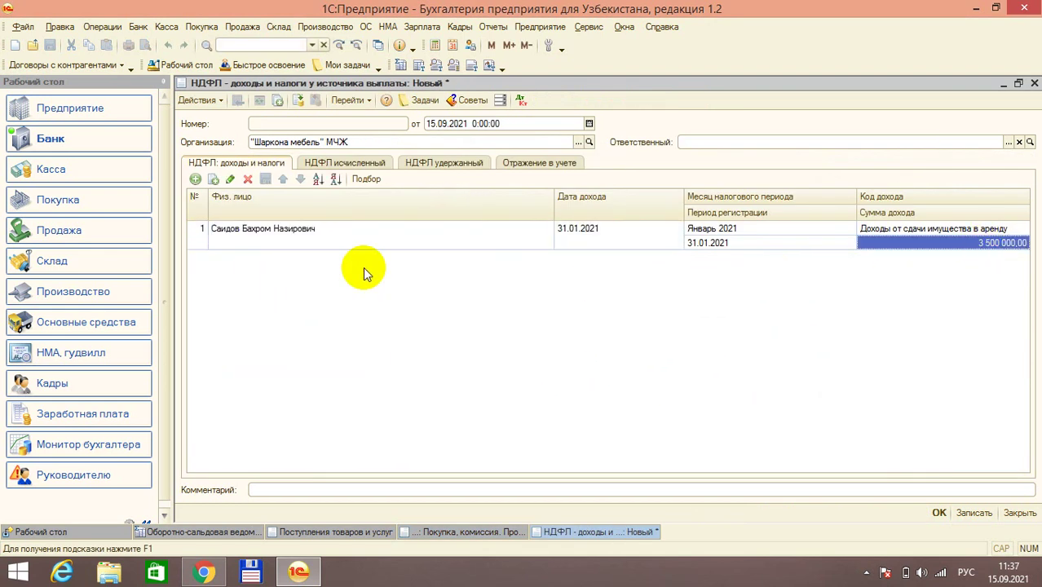
{"action": "left_click", "coordinate": [373, 165]}
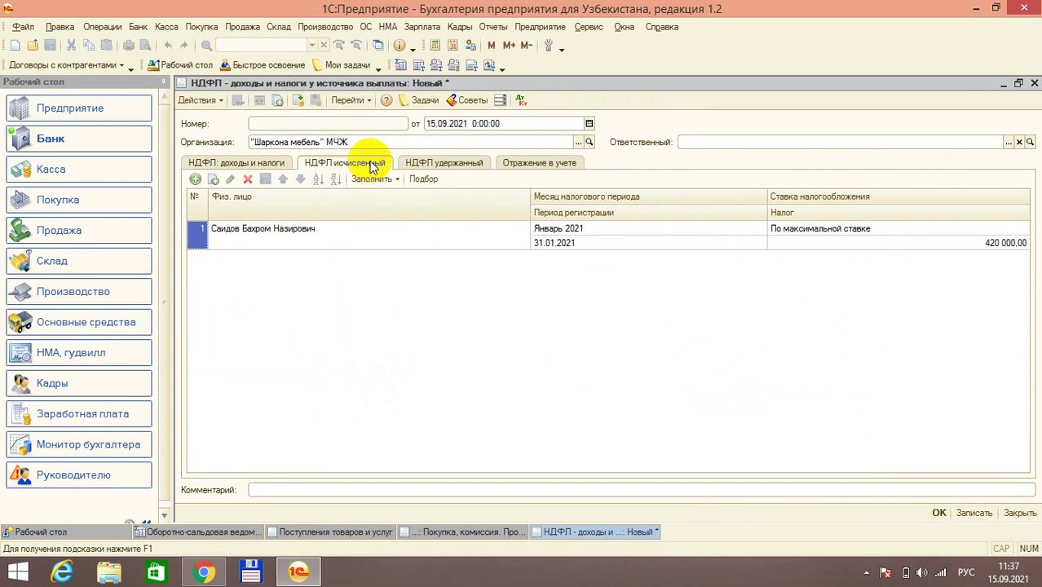
{"action": "left_click", "coordinate": [936, 244]}
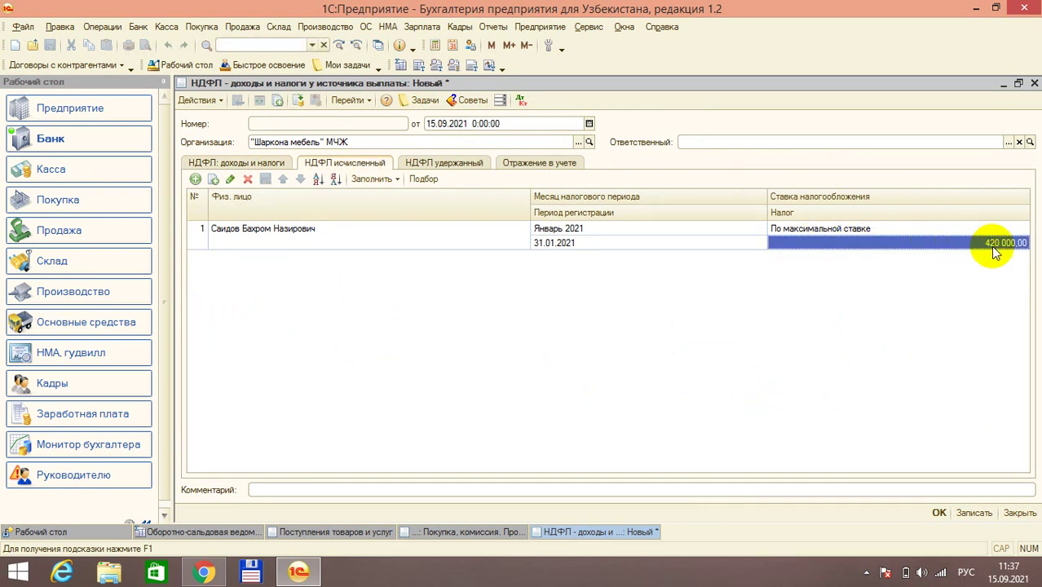
Date the НДФЛ document 31.01.2021 23:59:59 and post it.
{"action": "left_click", "coordinate": [446, 125]}
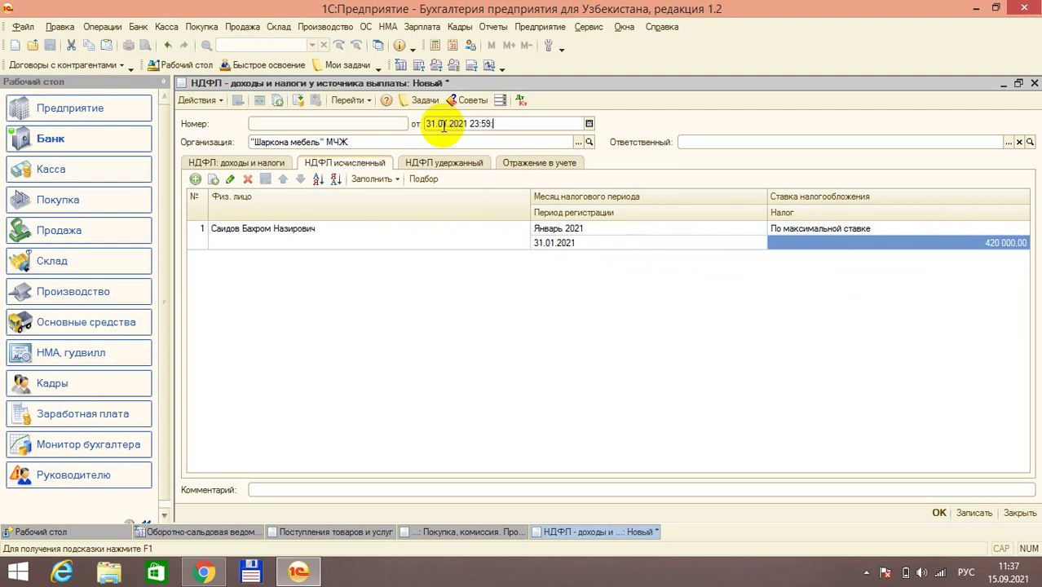
{"action": "left_click", "coordinate": [624, 302]}
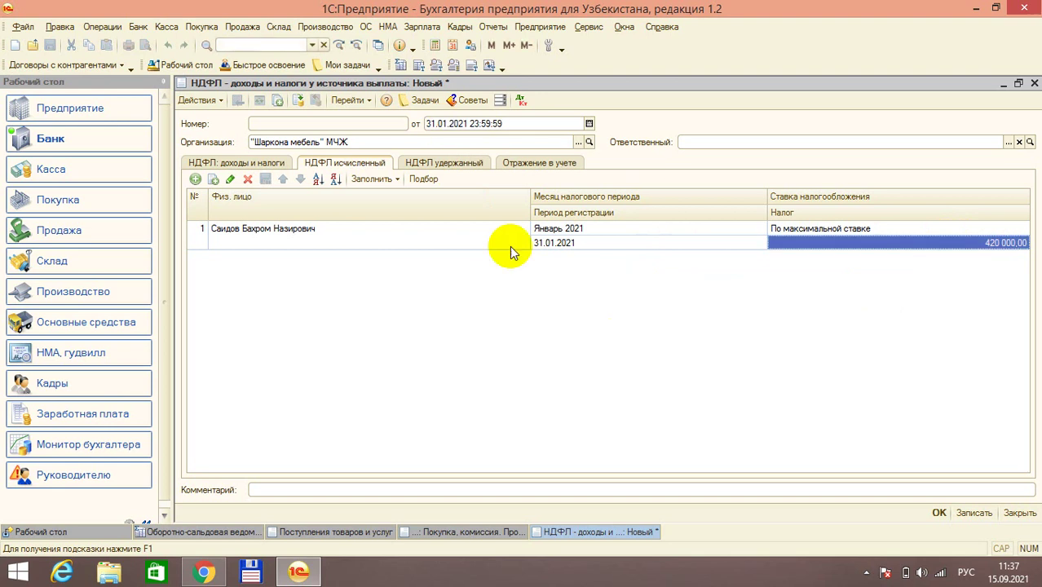
{"action": "left_click", "coordinate": [299, 101]}
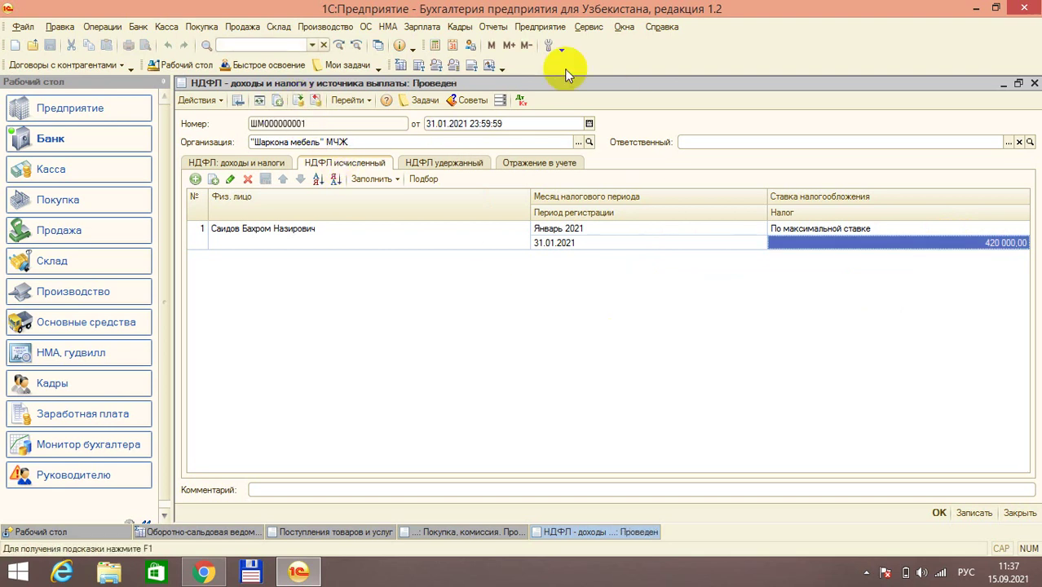
Examine the debit account, credit account and amount in the accounting entries of the posted НДФЛ document.
{"action": "left_click", "coordinate": [519, 100]}
{"action": "left_click", "coordinate": [488, 305]}
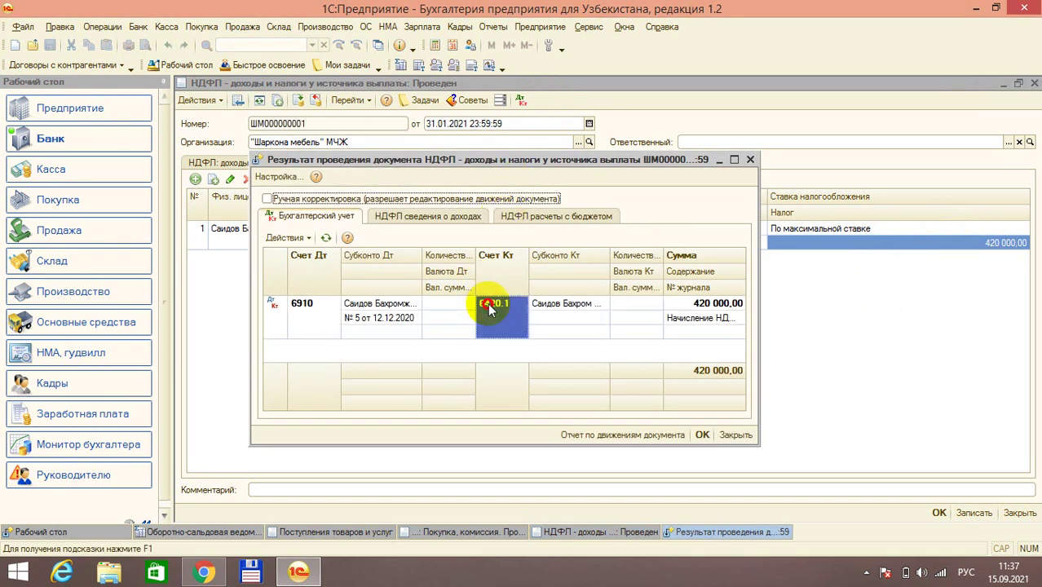
{"action": "left_click", "coordinate": [319, 309]}
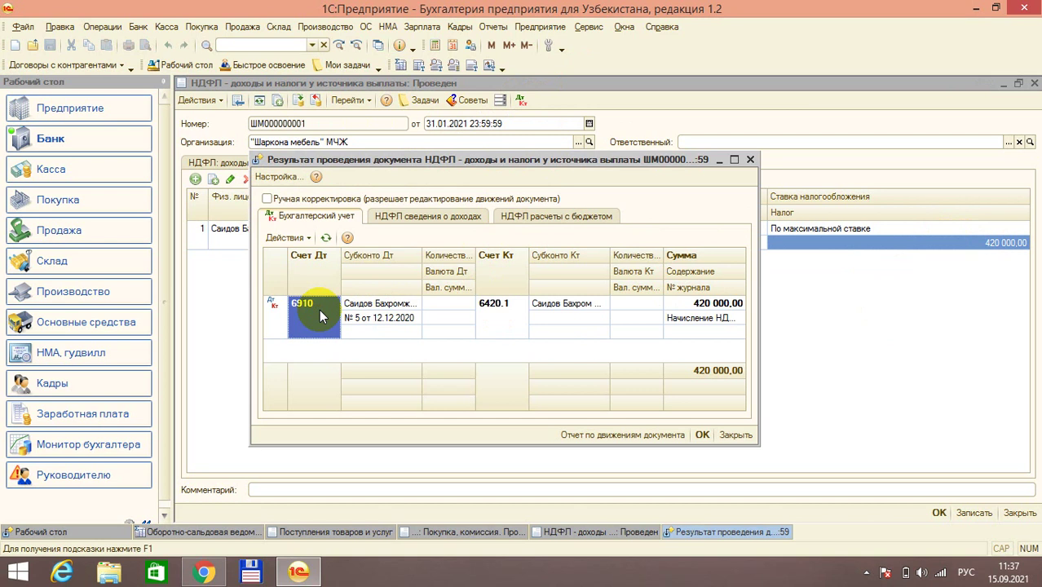
{"action": "left_click", "coordinate": [494, 330]}
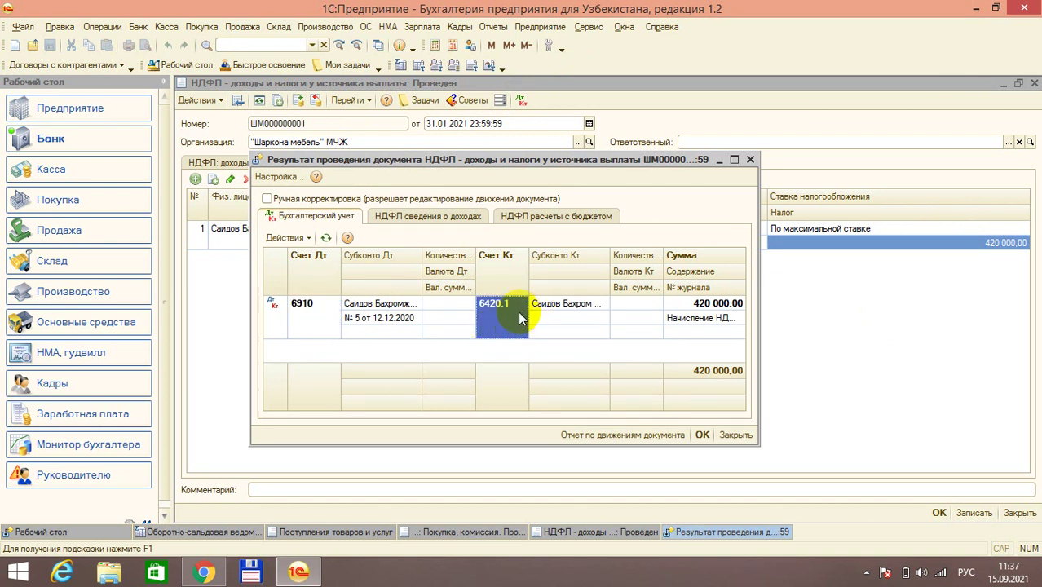
{"action": "left_click", "coordinate": [711, 305]}
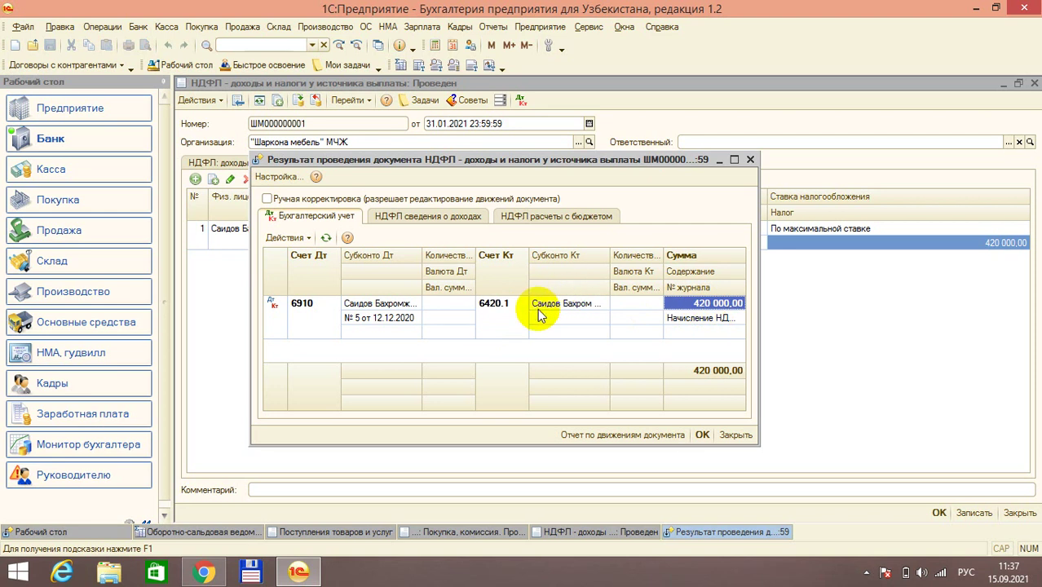
Close the posting results, then save and close the НДФЛ document and the goods and services receipt.
{"action": "left_click", "coordinate": [702, 435]}
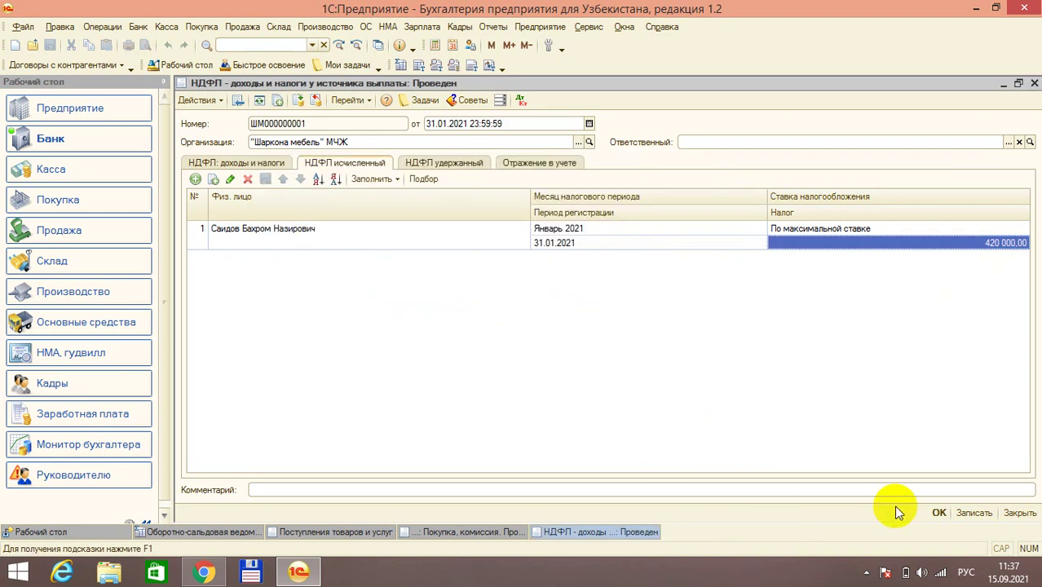
{"action": "left_click", "coordinate": [939, 514]}
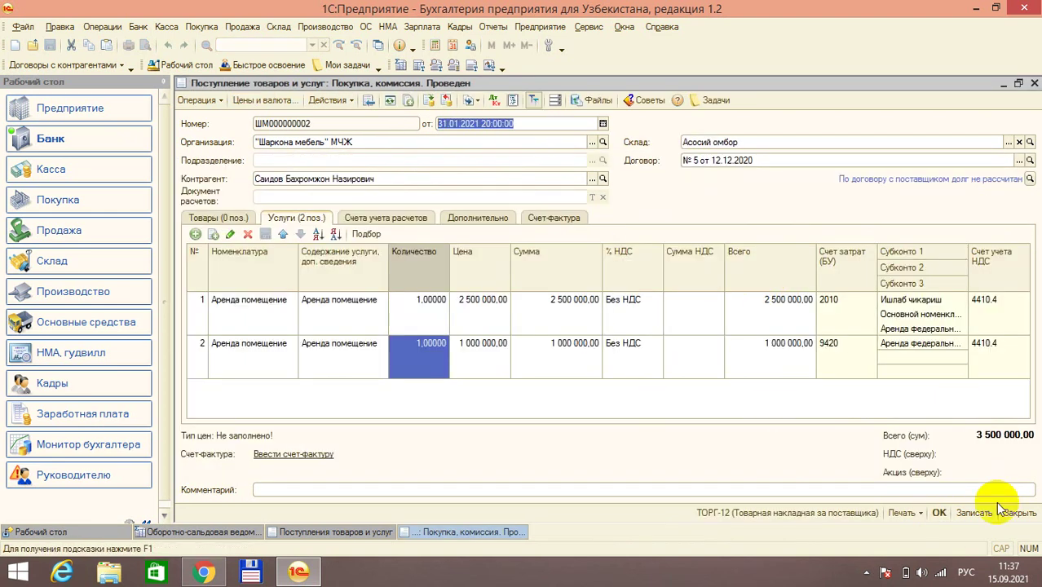
{"action": "left_click", "coordinate": [940, 512]}
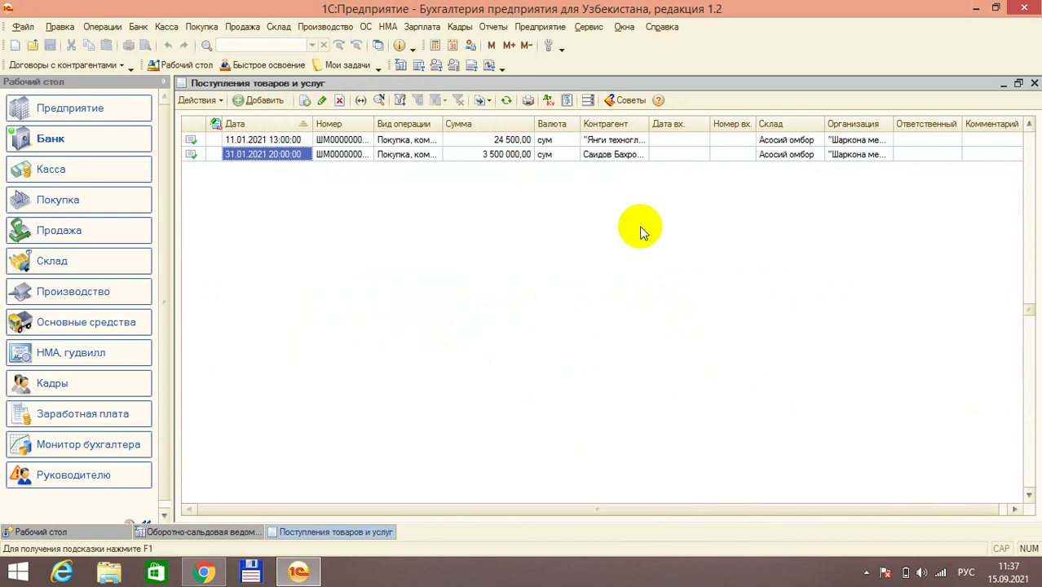
Generate the Оборотно-сальдовая ведомость report for 01.01.2021 to 31.01.2021.
{"action": "left_click", "coordinate": [494, 27]}
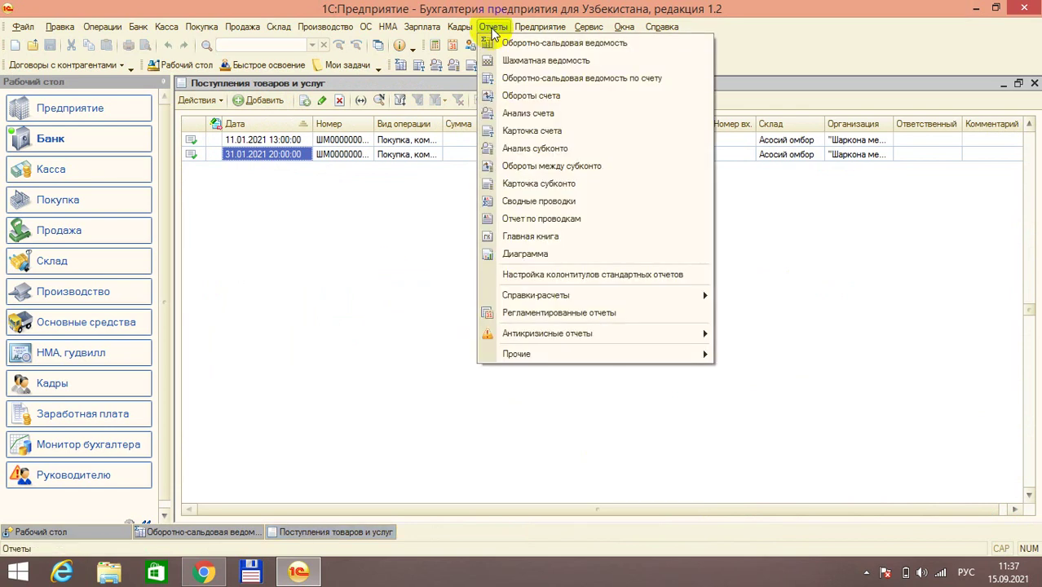
{"action": "left_click", "coordinate": [503, 45]}
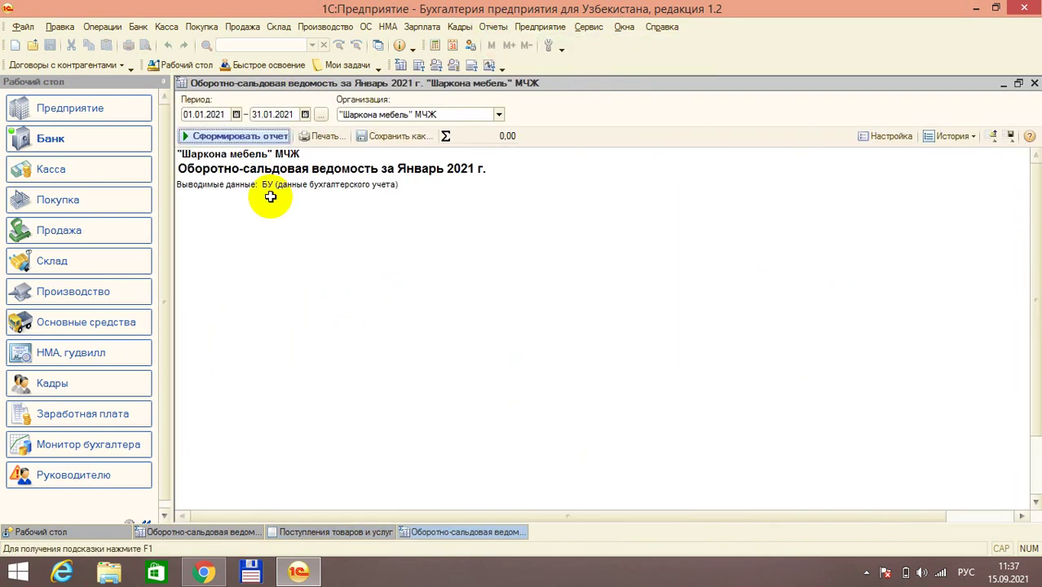
{"action": "left_click", "coordinate": [204, 114]}
{"action": "left_click", "coordinate": [272, 114]}
{"action": "left_click", "coordinate": [237, 136]}
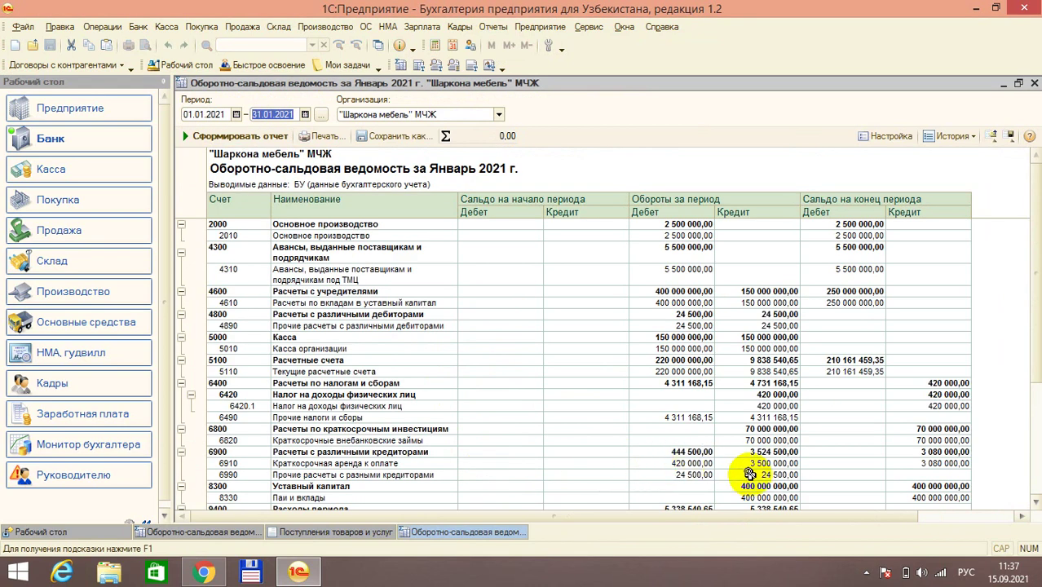
Examine the debit turnover, credit turnover and closing balance of account 6910 Краткосрочная аренда к оплате in the trial balance.
{"action": "left_click", "coordinate": [687, 469]}
{"action": "left_click_drag", "start_coordinate": [262, 463], "coordinate": [650, 462]}
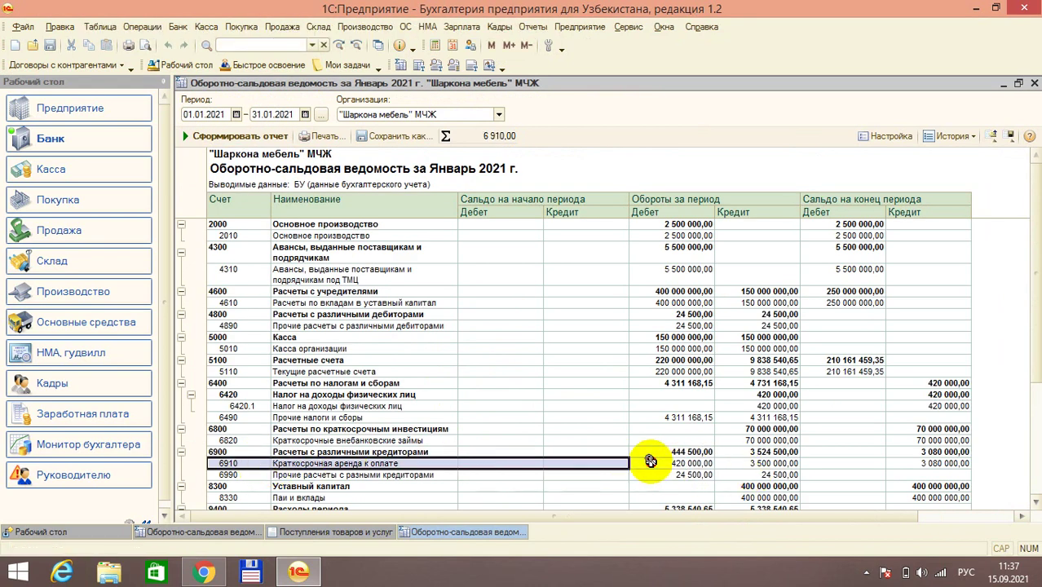
{"action": "left_click", "coordinate": [773, 462]}
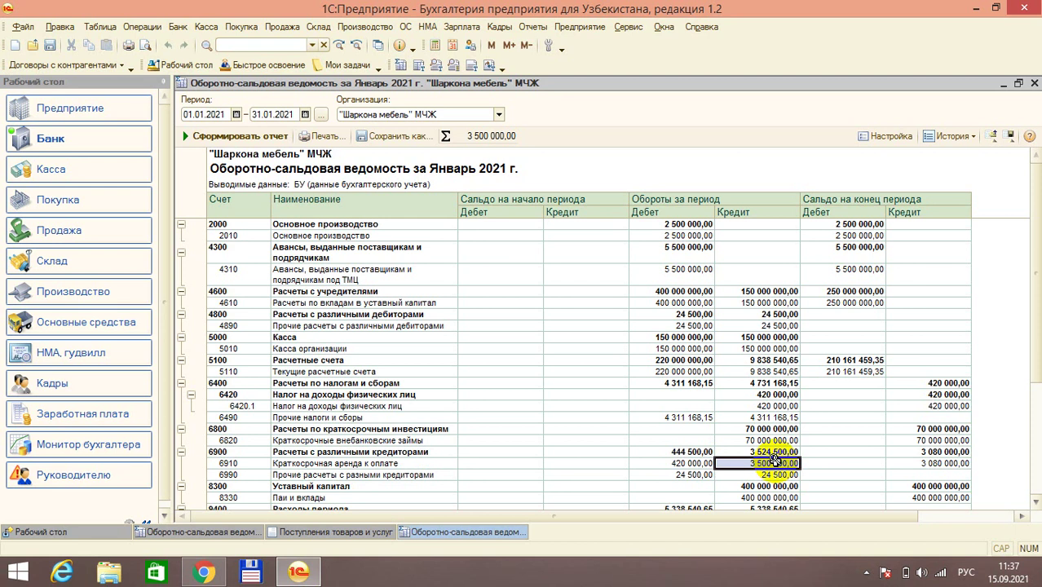
{"action": "left_click", "coordinate": [696, 462]}
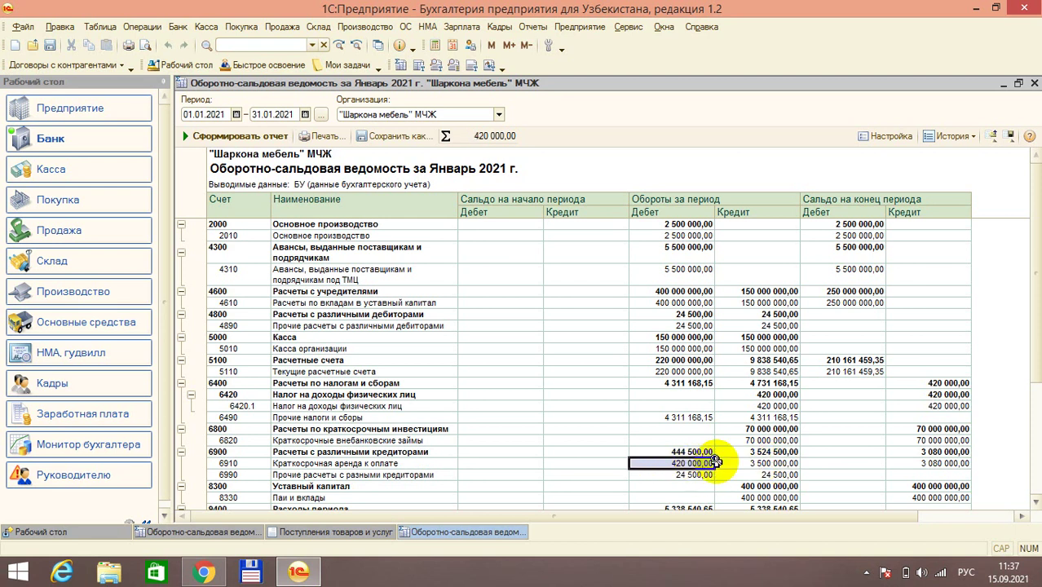
{"action": "left_click", "coordinate": [915, 463]}
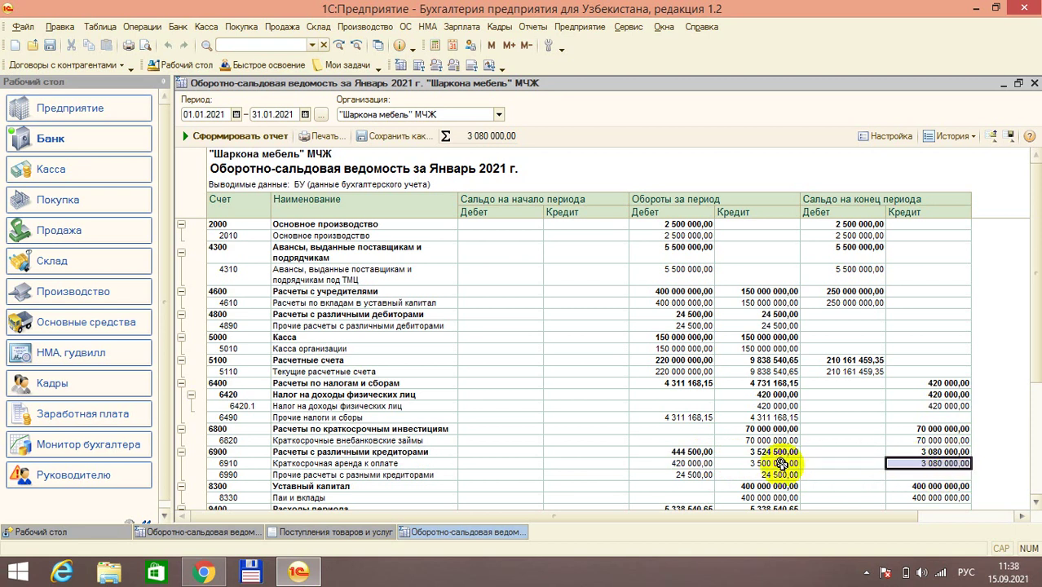
{"action": "scroll", "coordinate": [771, 458], "scroll_direction": "down", "scroll_amount": 1}
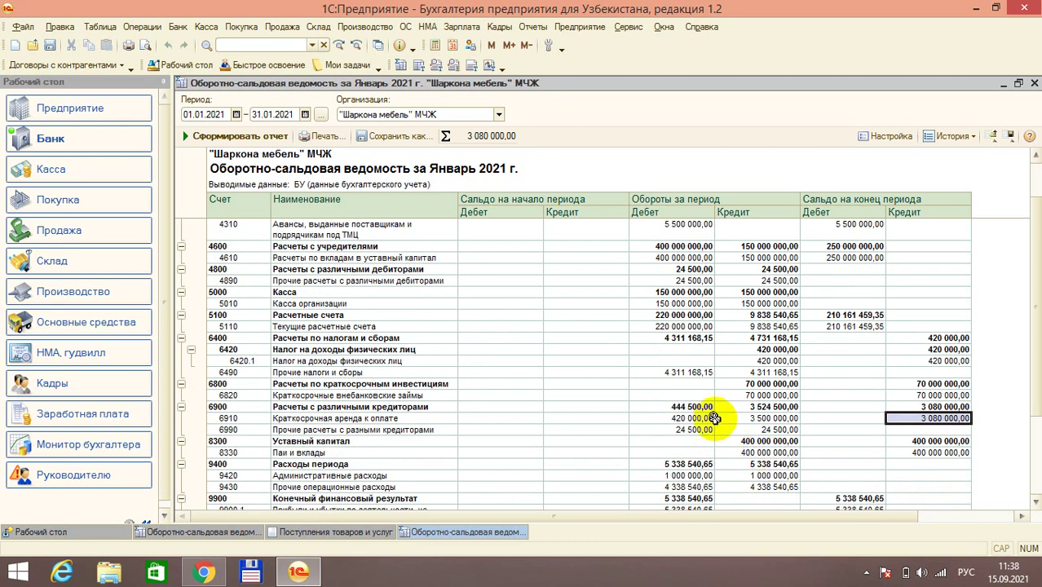
Check the debit and credit turnovers of account 6420.1, and generate the January 2021 ОСВ по счету report for account 6910.
{"action": "left_click", "coordinate": [672, 360]}
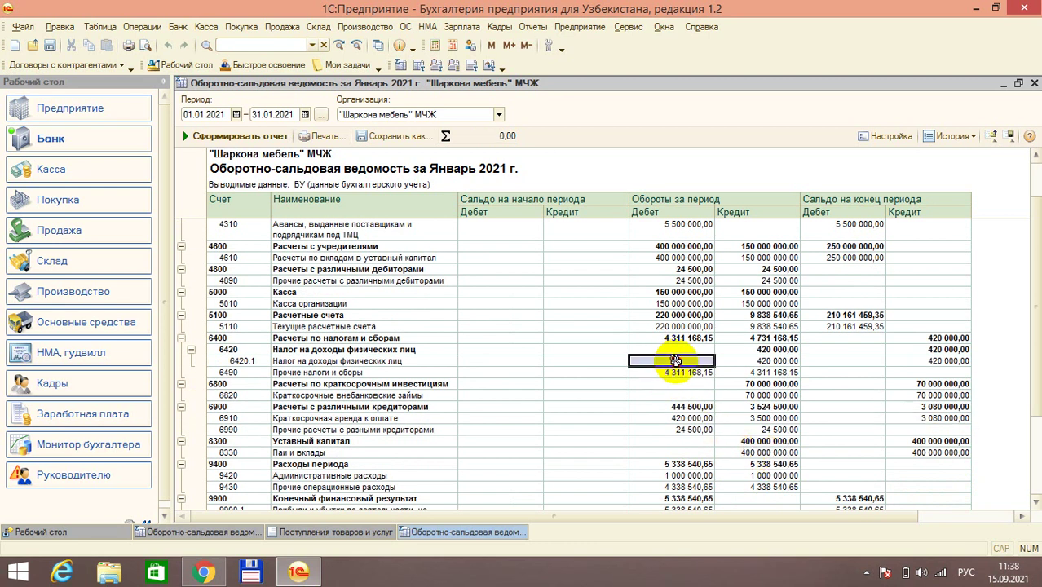
{"action": "left_click", "coordinate": [762, 361]}
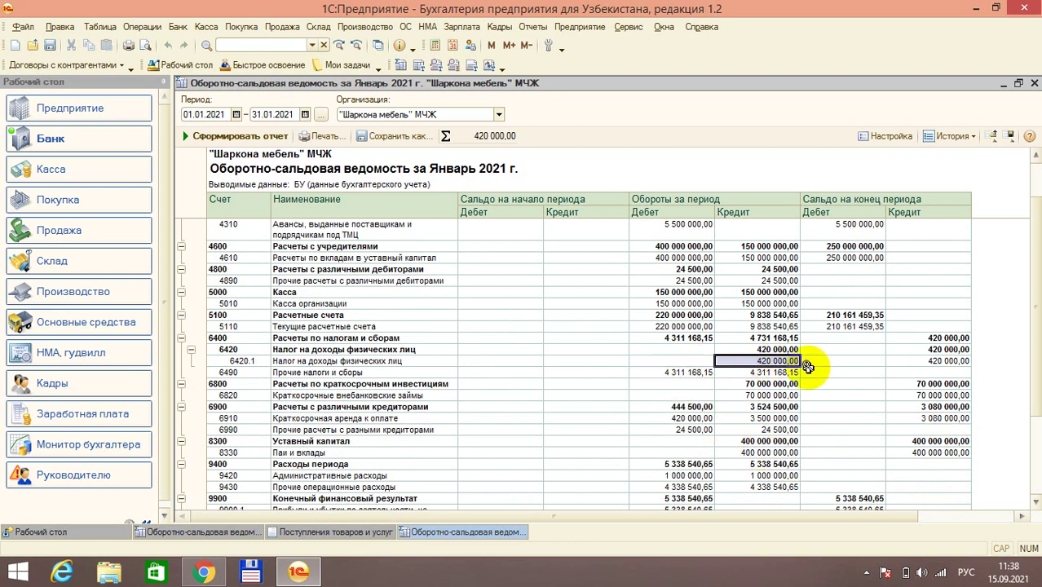
{"action": "double_click", "coordinate": [767, 418]}
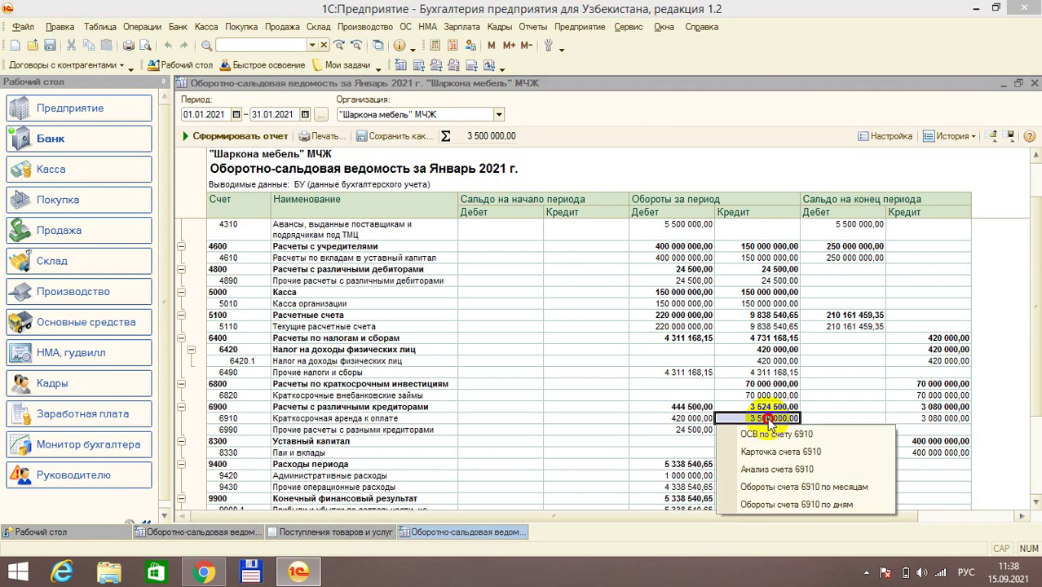
{"action": "left_click", "coordinate": [729, 427]}
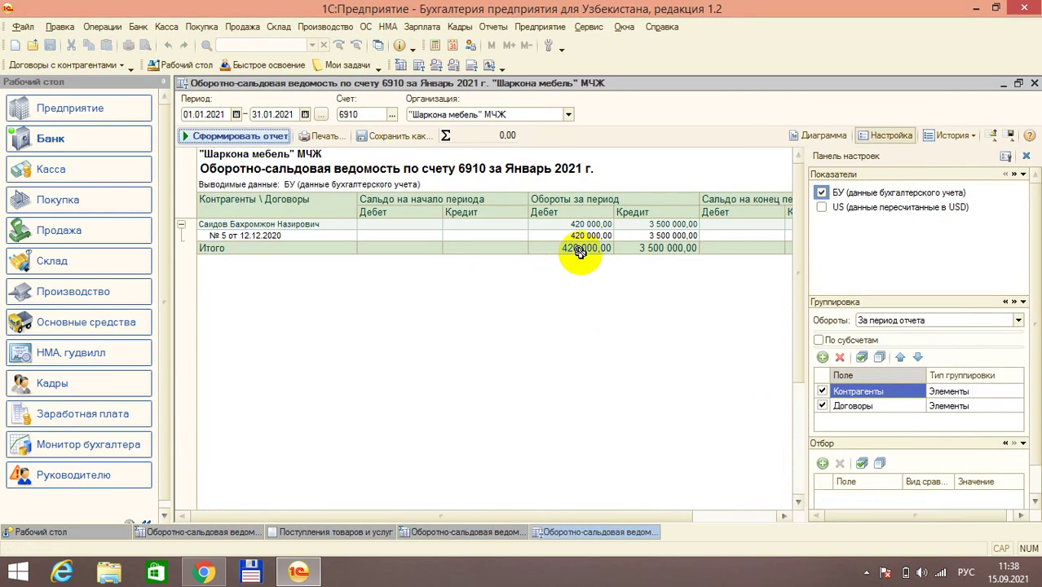
Examine the account 6910 turnovers for contract № 5 от 12.12.2020 with the report settings hidden, and return to the general trial balance.
{"action": "left_click", "coordinate": [577, 236]}
{"action": "left_click", "coordinate": [664, 235]}
{"action": "left_click", "coordinate": [605, 234], "text": "ctrl"}
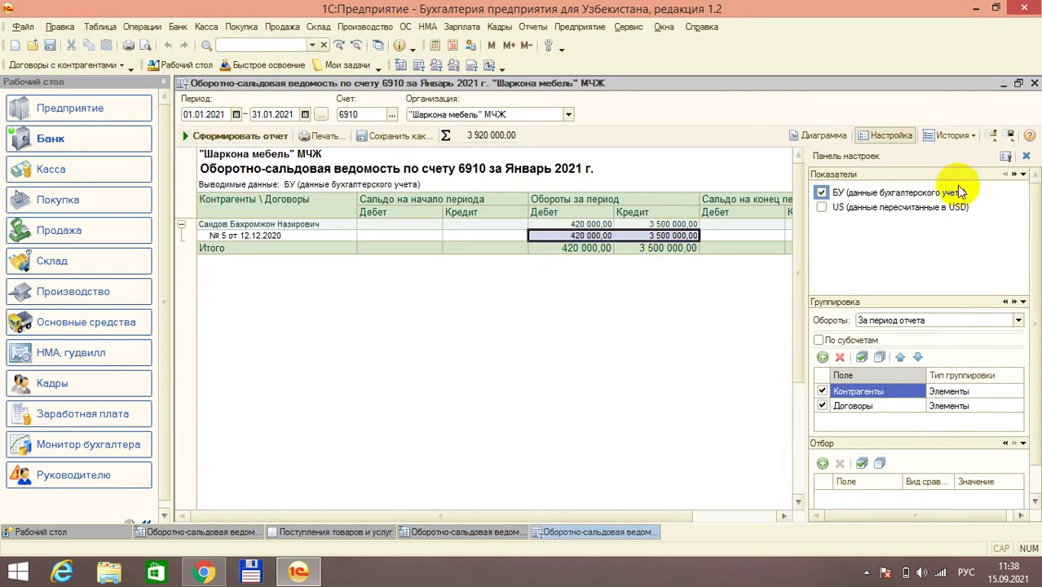
{"action": "left_click", "coordinate": [1025, 155]}
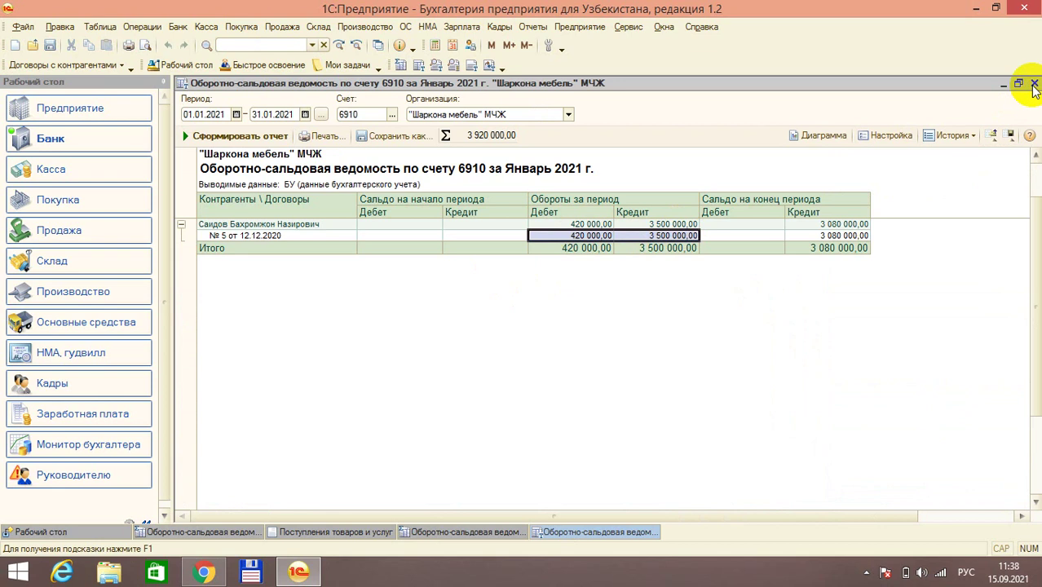
{"action": "left_click", "coordinate": [1034, 83]}
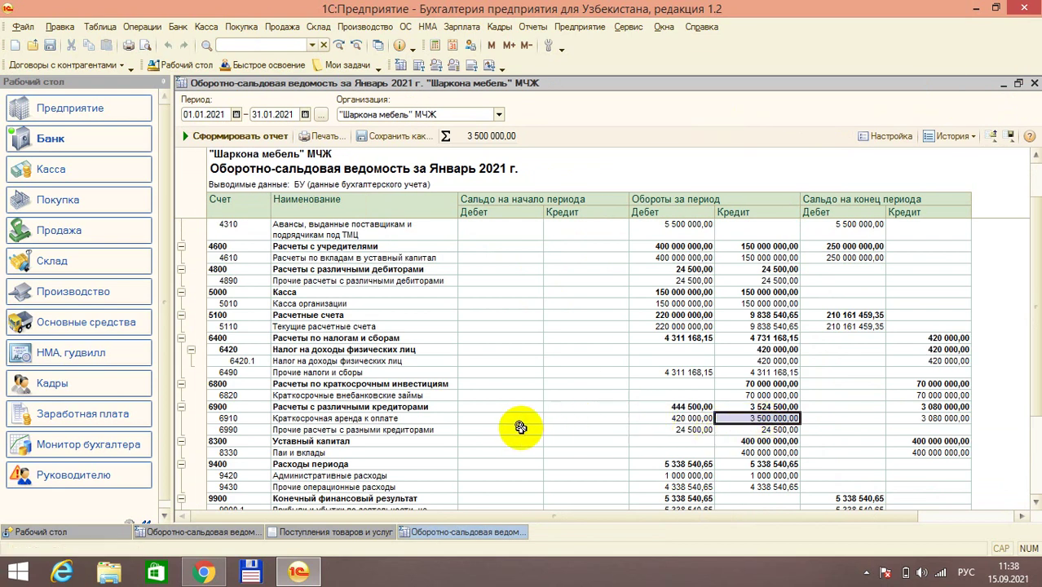
{"action": "left_click_drag", "start_coordinate": [364, 425], "coordinate": [848, 418]}
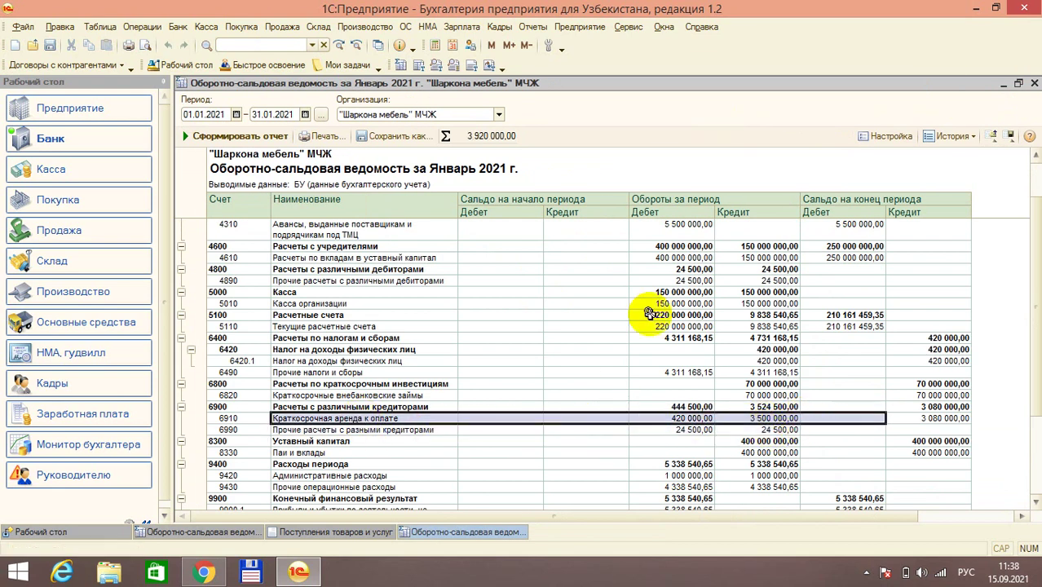
Open the regulated and financial reporting list and mark the Расчет НДФЛ и единого социального платежа report.
{"action": "left_click", "coordinate": [528, 29]}
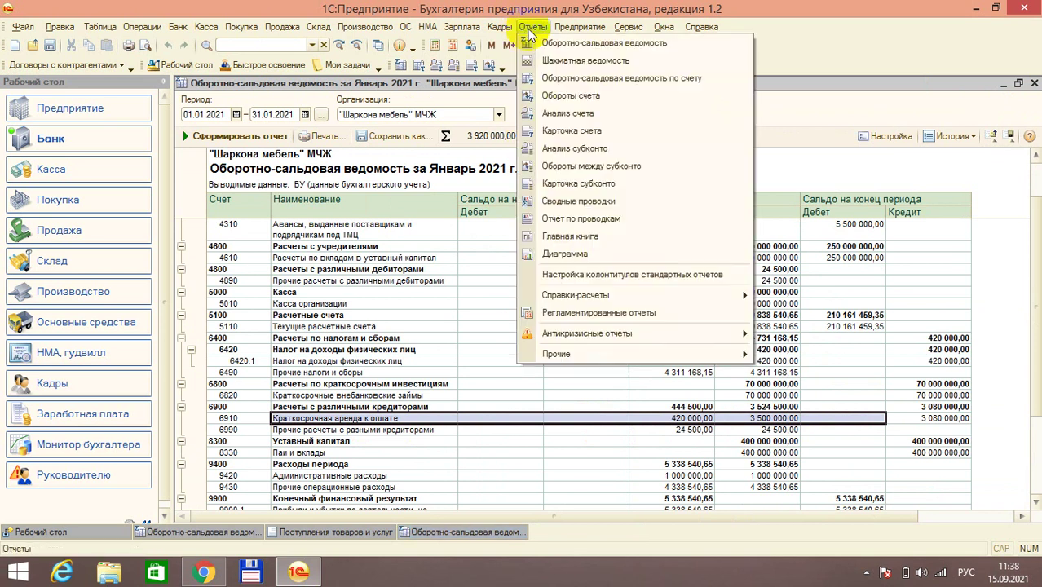
{"action": "left_click", "coordinate": [558, 313]}
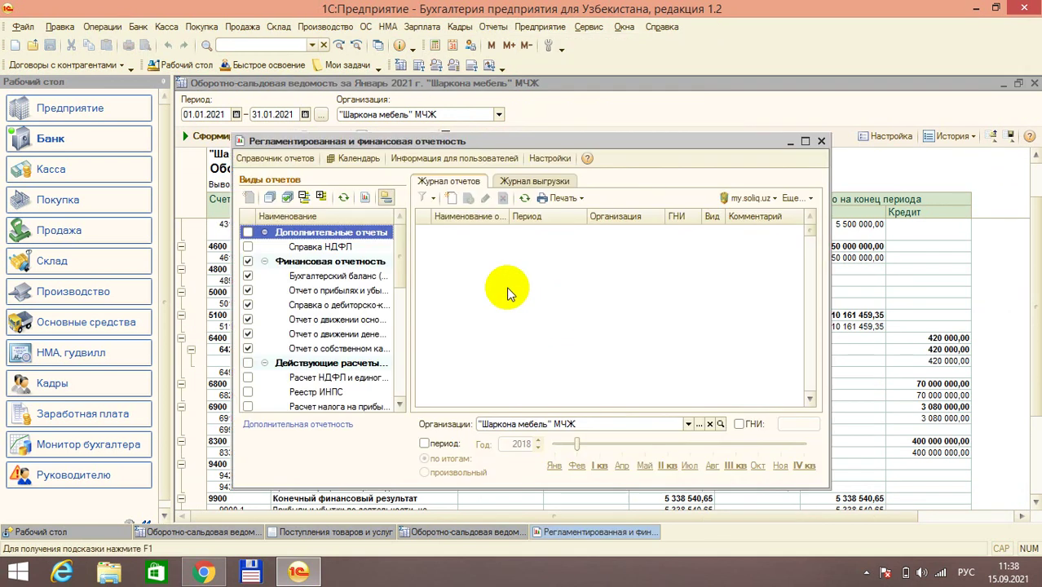
{"action": "left_click", "coordinate": [805, 144]}
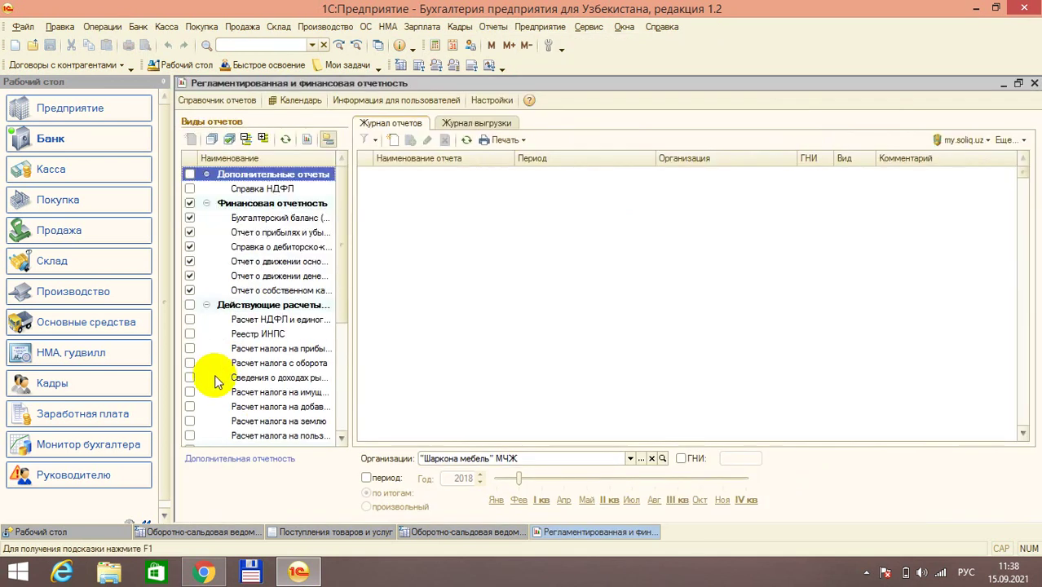
{"action": "left_click", "coordinate": [264, 322]}
{"action": "left_click", "coordinate": [189, 320]}
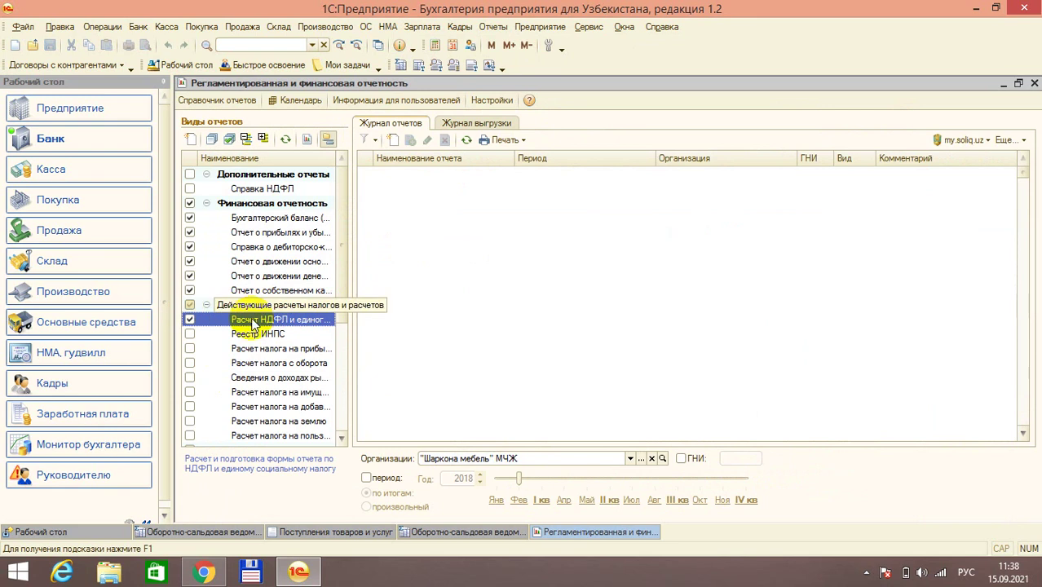
Create a new monthly НДФЛ and social payment calculation for Январь 2021 and fill it with data automatically.
{"action": "right_click", "coordinate": [257, 323]}
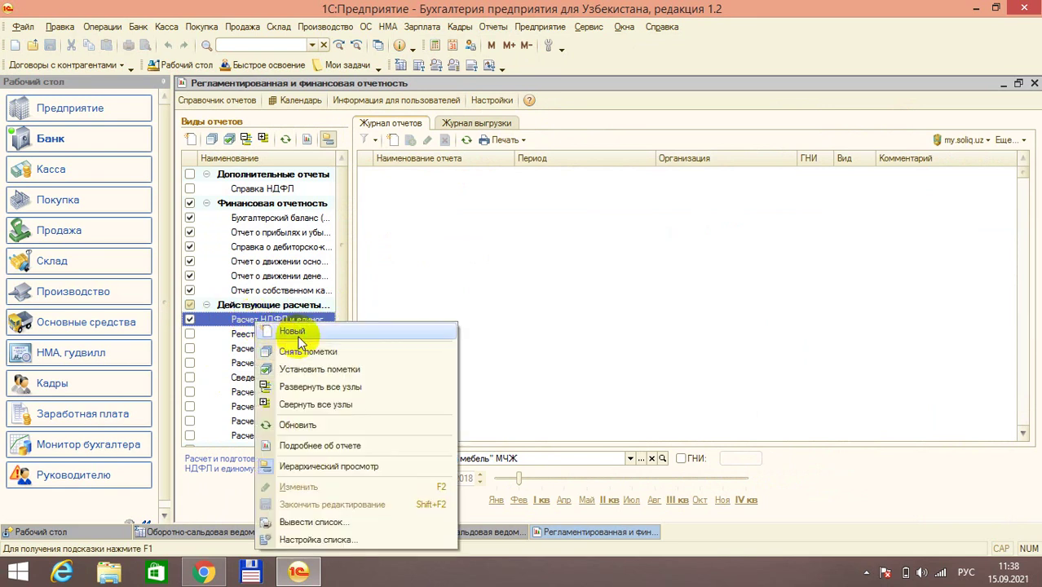
{"action": "left_click", "coordinate": [290, 333]}
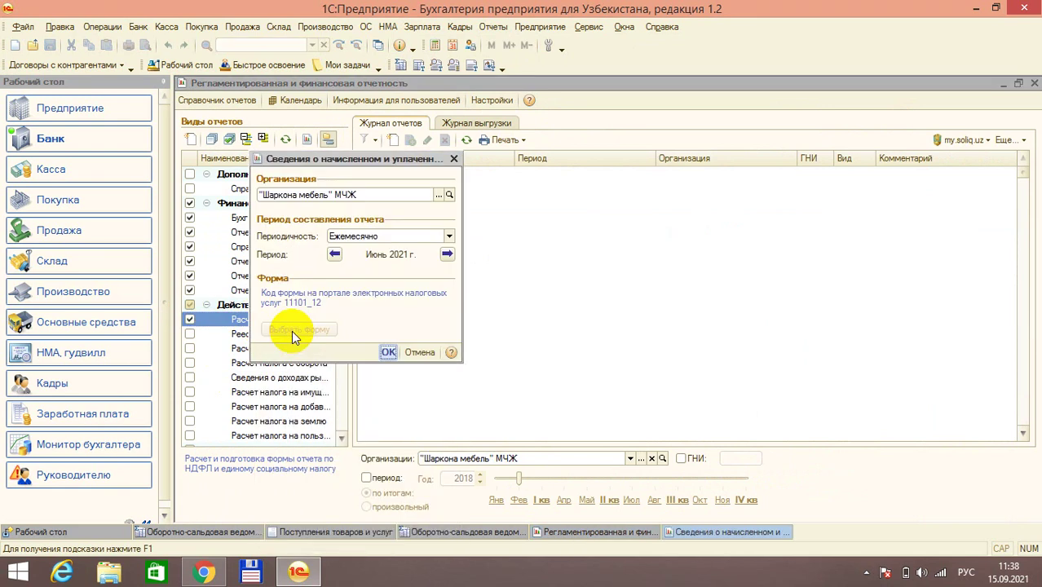
{"action": "left_click", "coordinate": [335, 254]}
{"action": "left_click", "coordinate": [335, 254]}
{"action": "left_click", "coordinate": [335, 254]}
{"action": "left_click", "coordinate": [334, 255]}
{"action": "left_click", "coordinate": [335, 254]}
{"action": "left_click", "coordinate": [334, 254]}
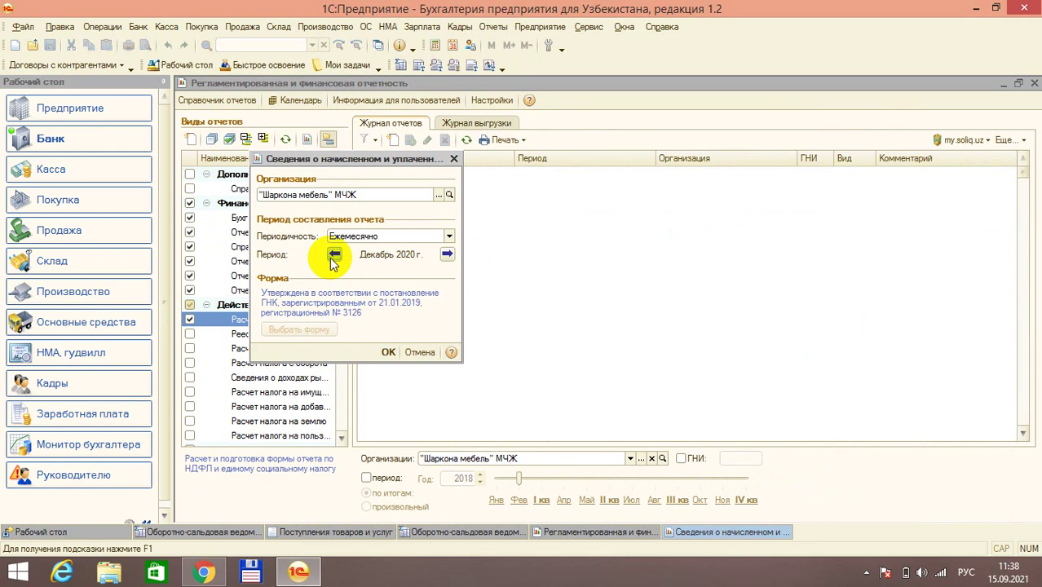
{"action": "left_click", "coordinate": [447, 255]}
{"action": "left_click", "coordinate": [388, 352]}
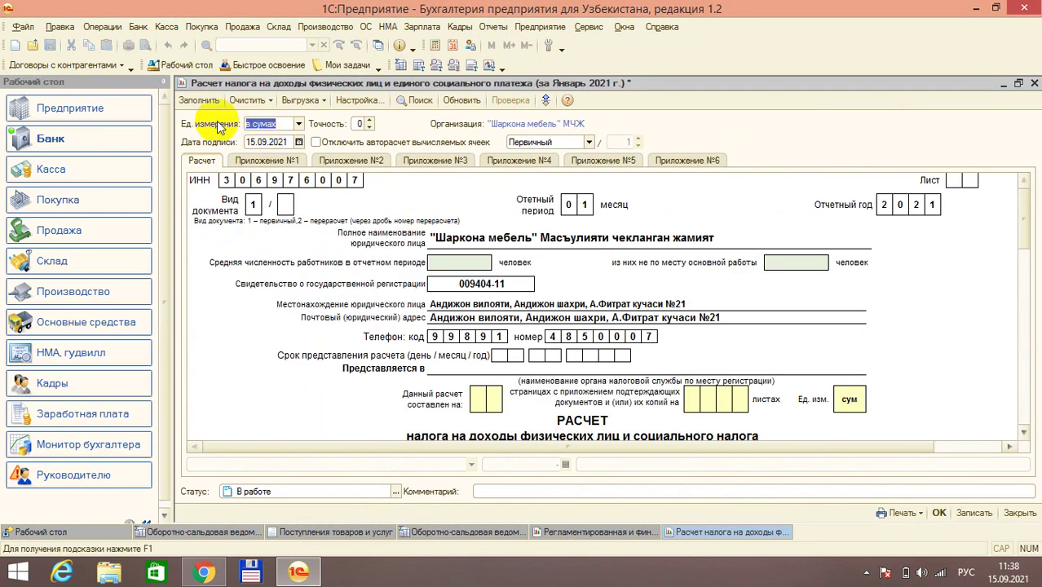
{"action": "left_click", "coordinate": [200, 100]}
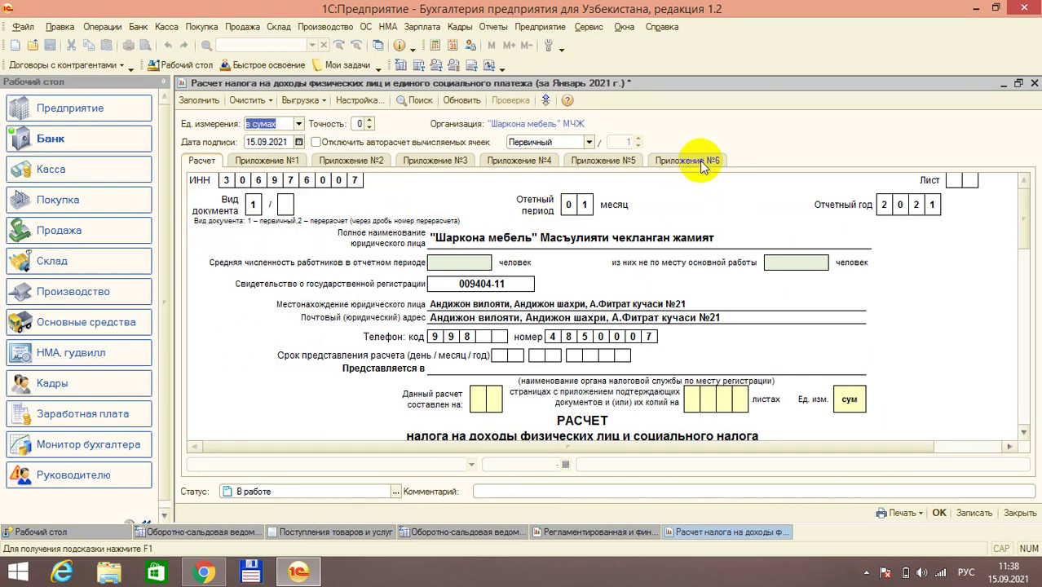
Examine the heading and table of Приложение №6 on accrued property income in the tax calculation.
{"action": "left_click", "coordinate": [686, 160]}
{"action": "scroll", "coordinate": [636, 340], "scroll_direction": "down", "scroll_amount": 1}
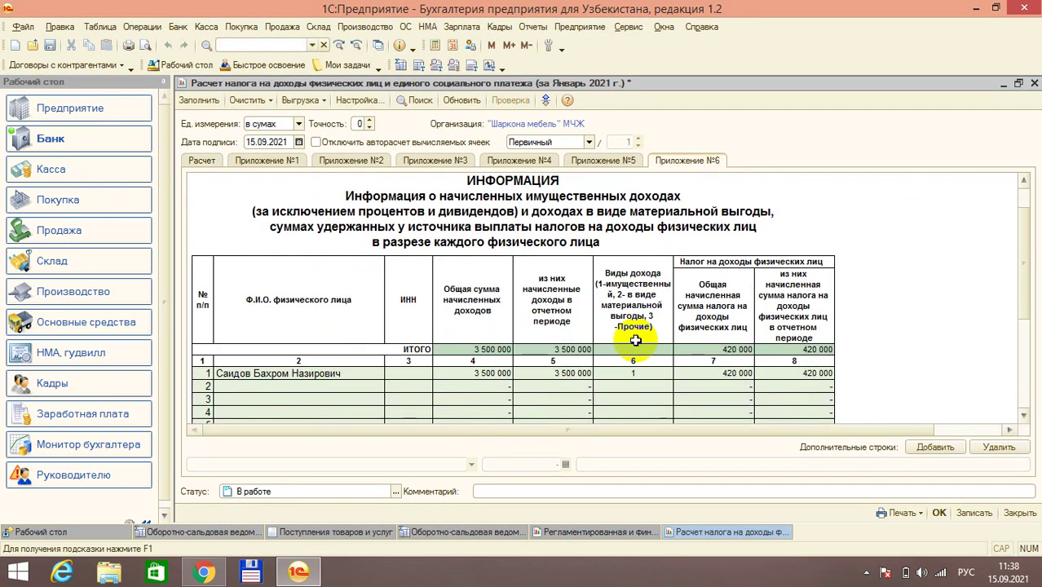
{"action": "scroll", "coordinate": [481, 299], "scroll_direction": "down", "scroll_amount": 2}
{"action": "scroll", "coordinate": [484, 296], "scroll_direction": "up", "scroll_amount": 3}
{"action": "left_click", "coordinate": [458, 251]}
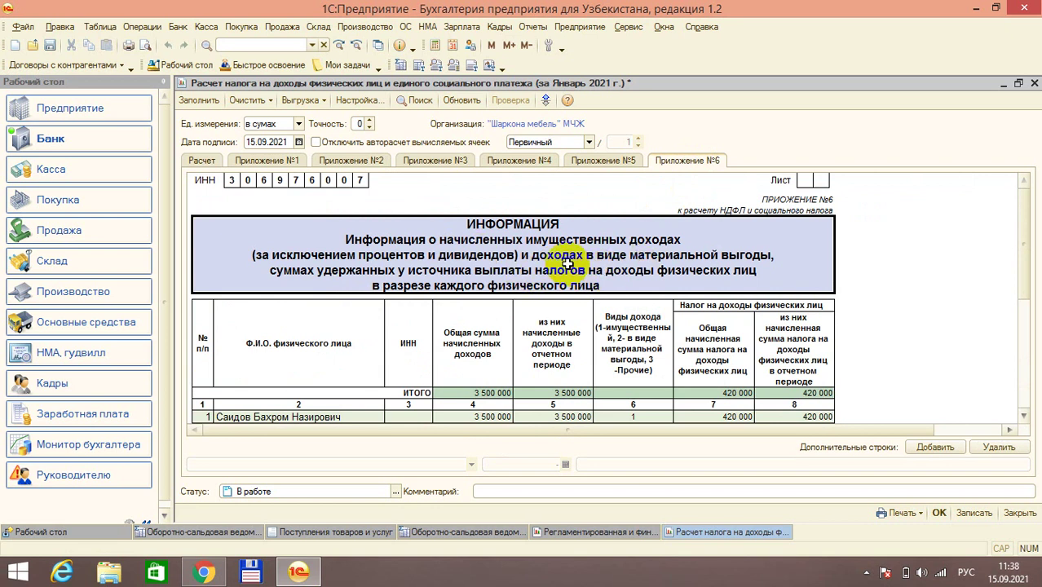
{"action": "scroll", "coordinate": [585, 259], "scroll_direction": "down", "scroll_amount": 2}
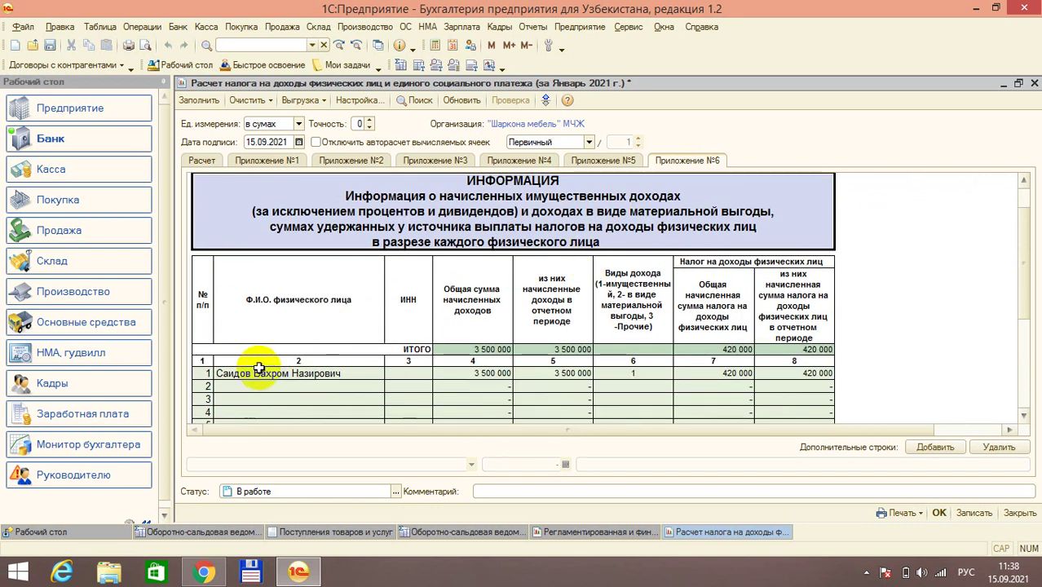
Examine the landlord's row in Приложение №6, comparing the total accrued income with the accrued income tax.
{"action": "left_click_drag", "start_coordinate": [254, 372], "coordinate": [815, 371]}
{"action": "scroll", "coordinate": [612, 341], "scroll_direction": "down", "scroll_amount": 4}
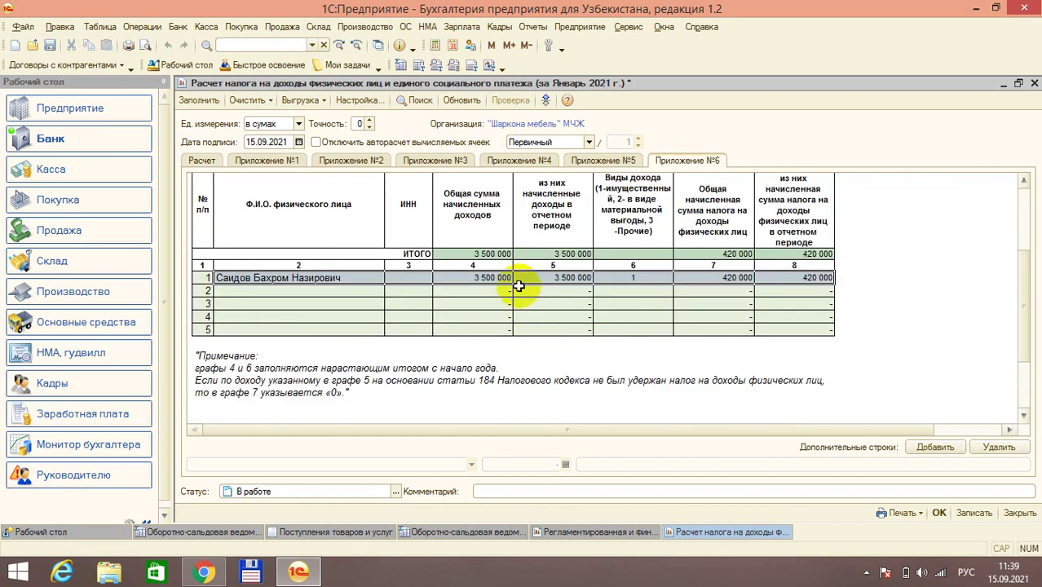
{"action": "left_click", "coordinate": [509, 277]}
{"action": "left_click", "coordinate": [706, 277]}
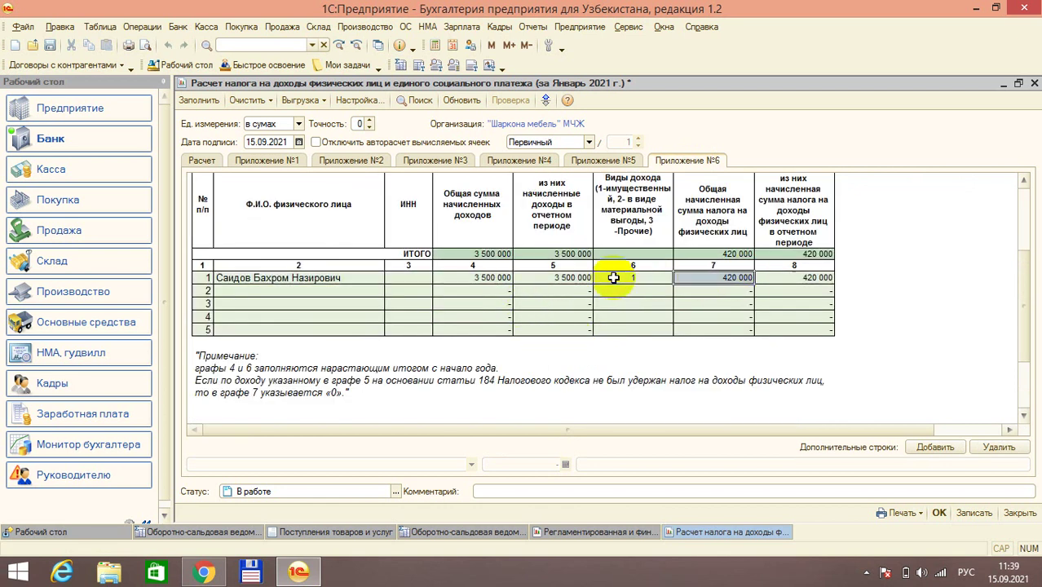
{"action": "left_click", "coordinate": [510, 277]}
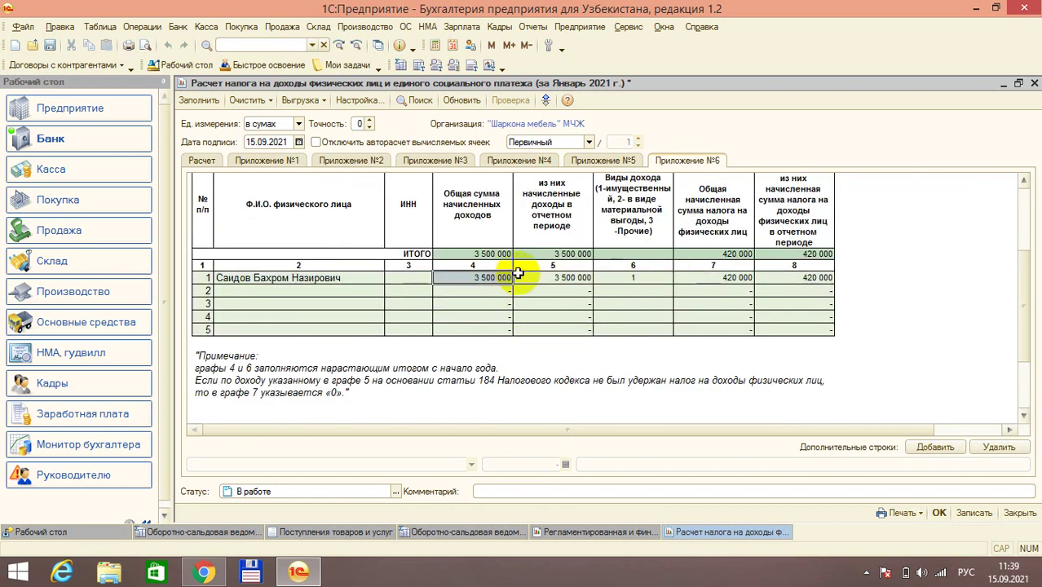
{"action": "left_click", "coordinate": [738, 277]}
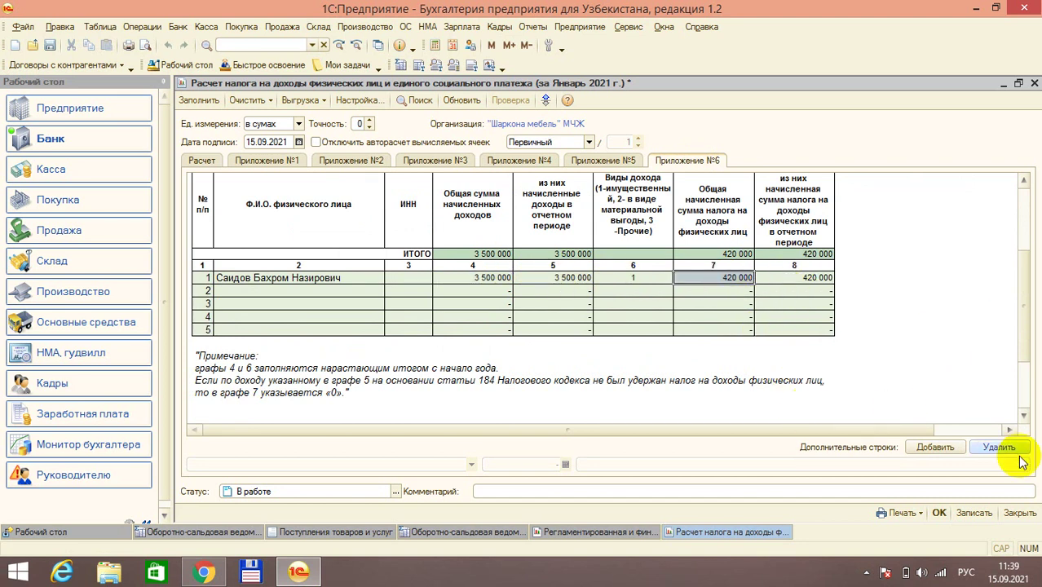
Close the tax calculation without saving and the reporting list, and check the closing credit balance of account 6910 in the trial balance.
{"action": "left_click", "coordinate": [1011, 513]}
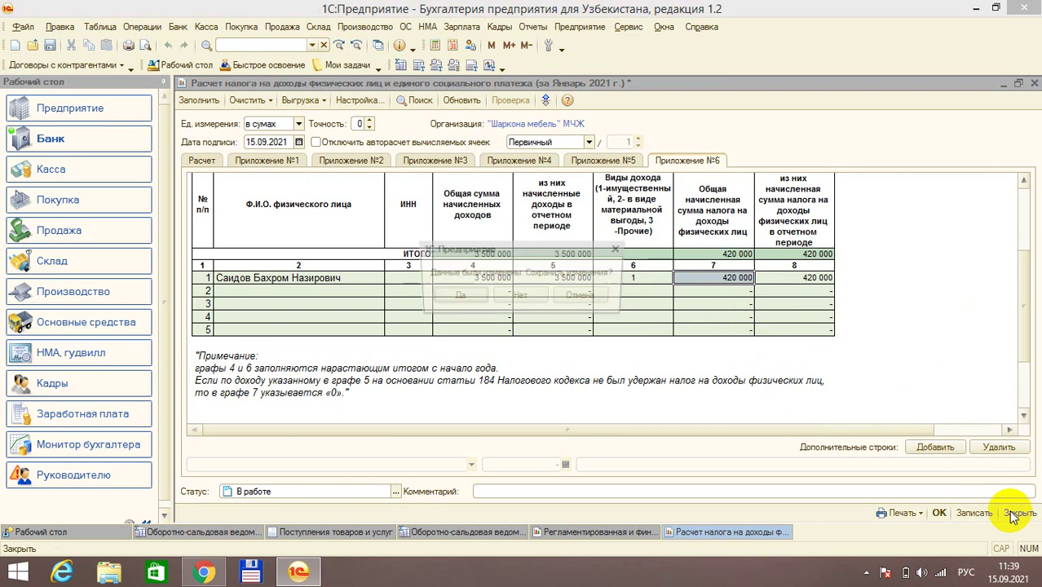
{"action": "left_click", "coordinate": [516, 299]}
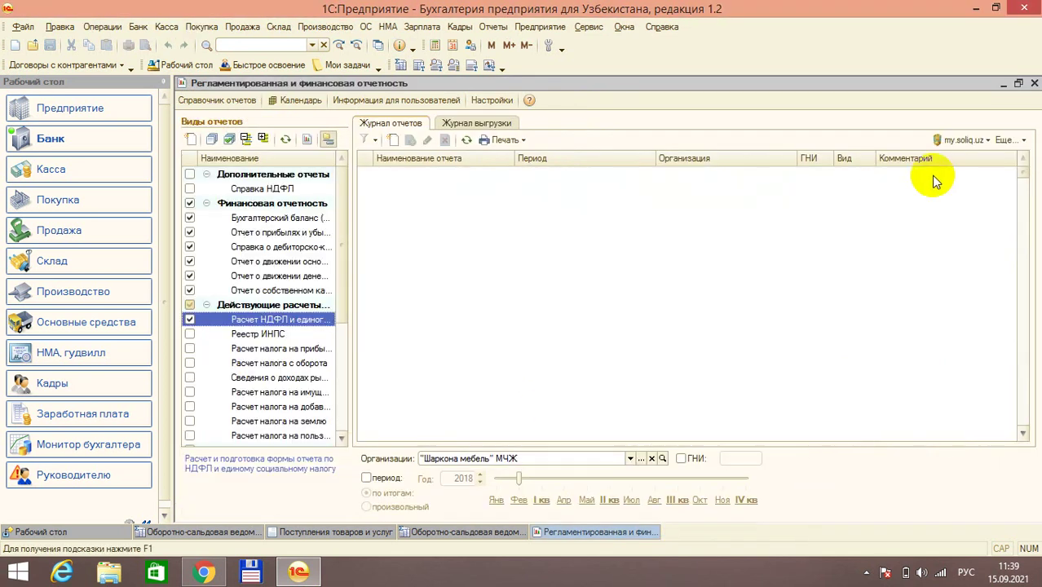
{"action": "left_click", "coordinate": [1034, 83]}
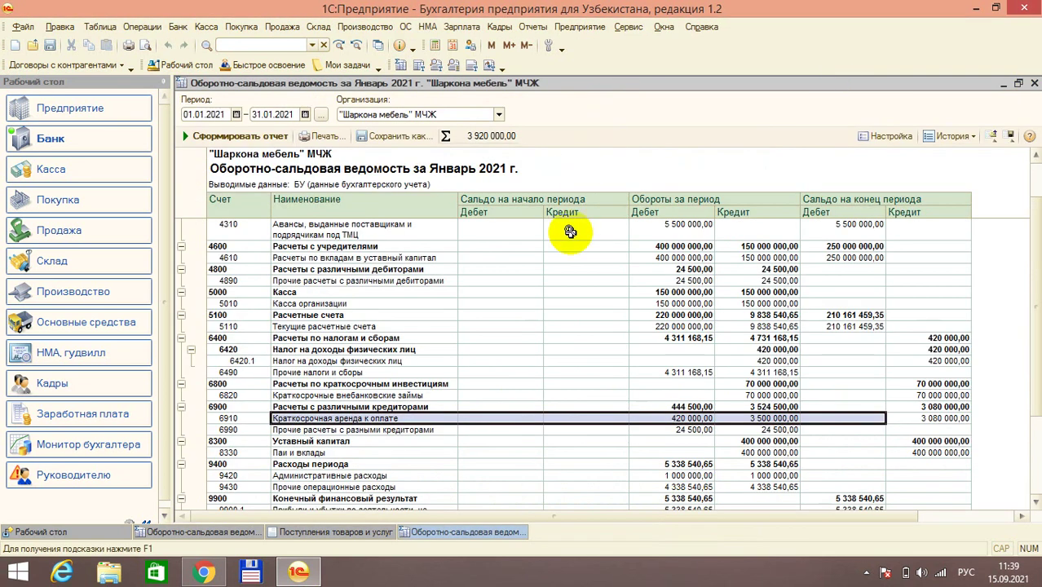
{"action": "left_click", "coordinate": [929, 418]}
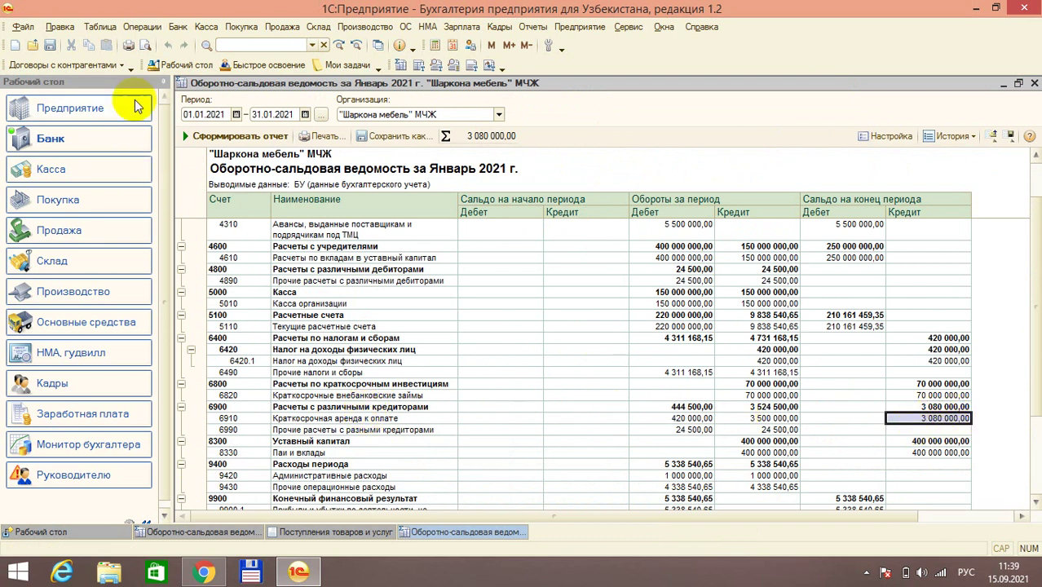
Open the bank statements list for Основной расчетный счет and set the period start to 01.02.2021.
{"action": "left_click", "coordinate": [181, 28]}
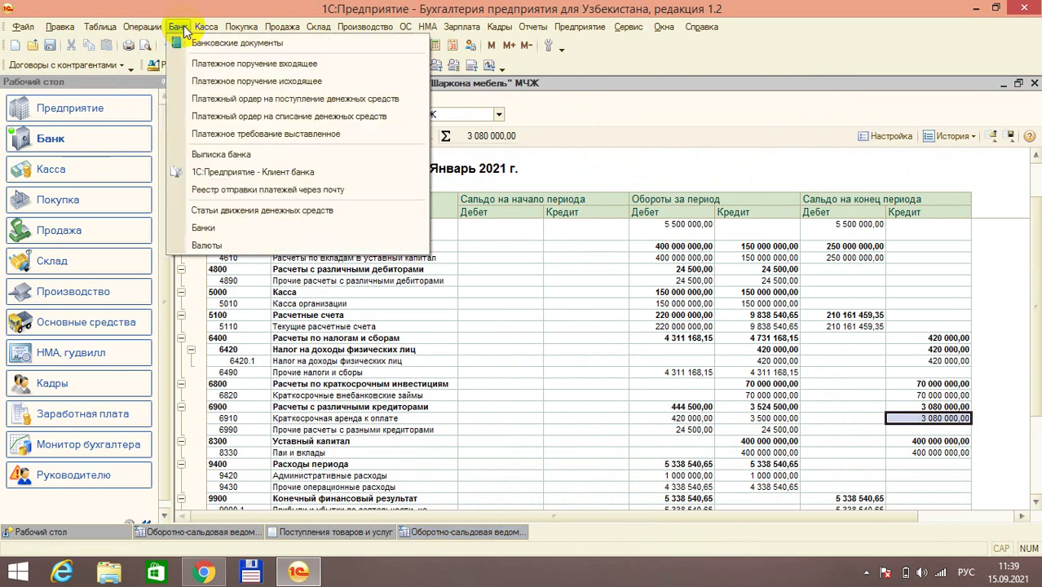
{"action": "left_click", "coordinate": [221, 154]}
{"action": "left_click", "coordinate": [480, 219]}
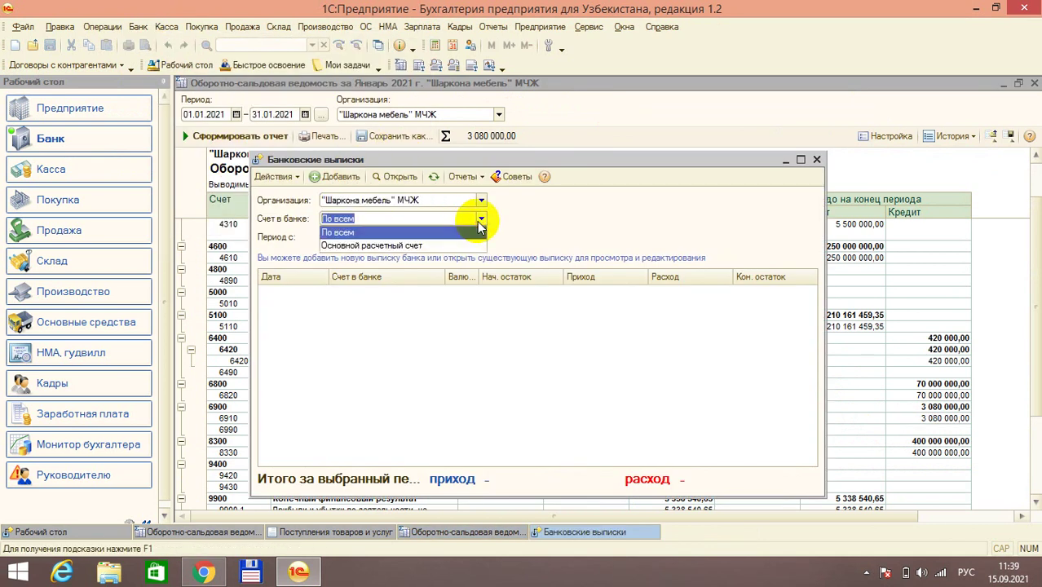
{"action": "left_click", "coordinate": [404, 245]}
{"action": "double_click", "coordinate": [540, 163]}
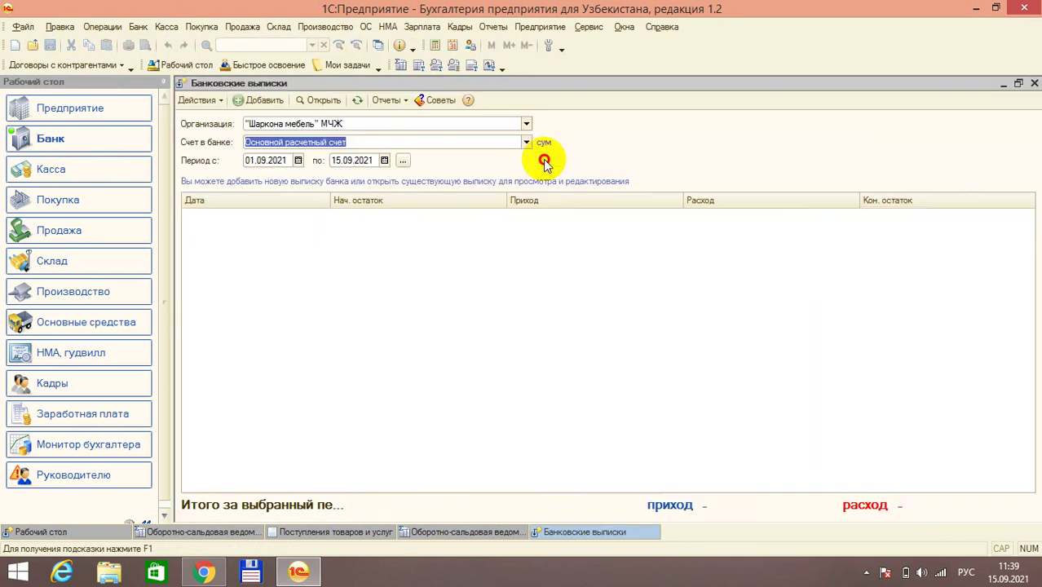
{"action": "left_click", "coordinate": [278, 160]}
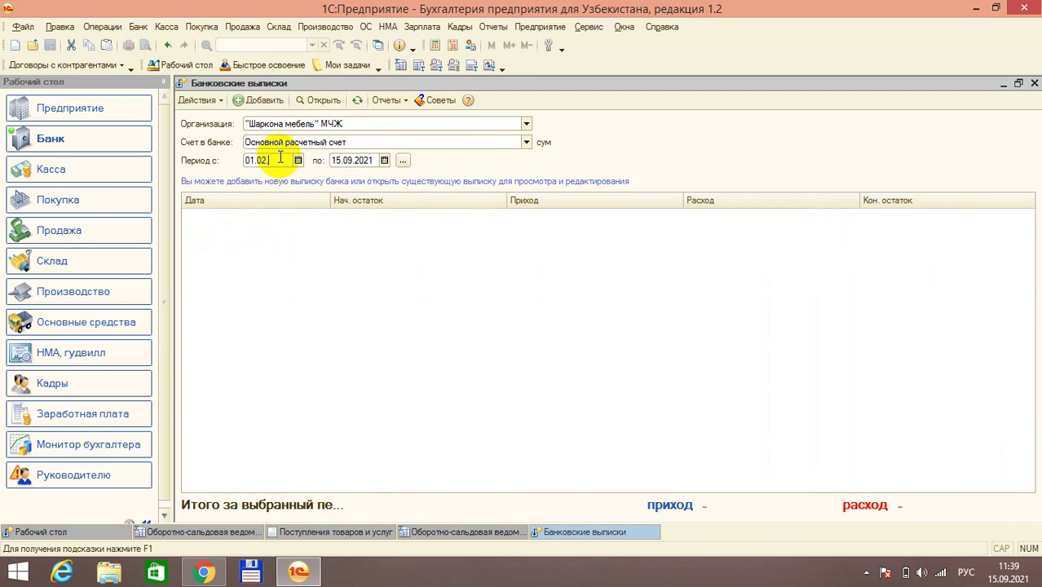
{"action": "type", "text": "01.02.2021"}
{"action": "key", "text": "Tab"}
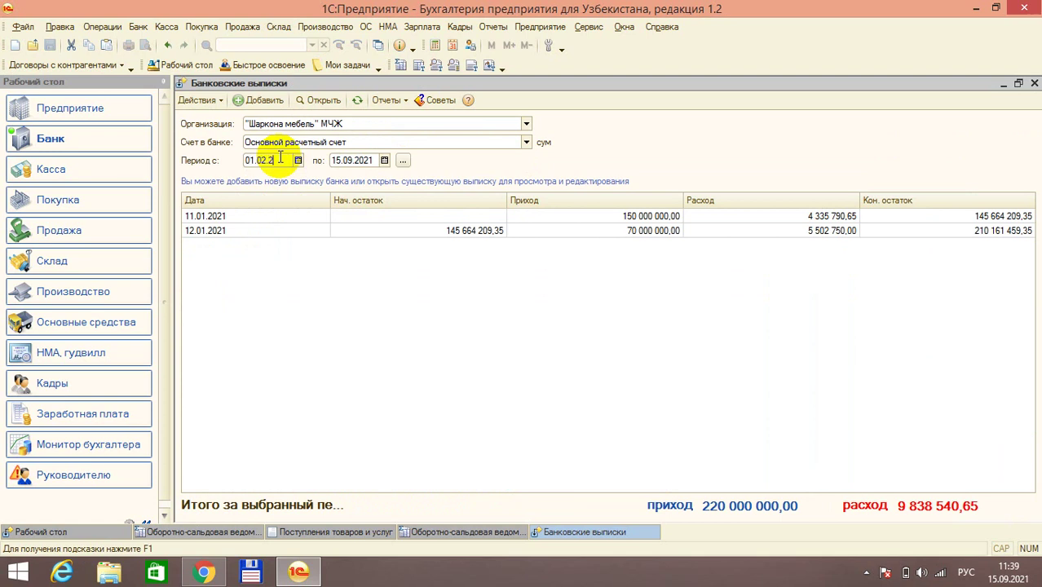
Add a new bank statement dated 02.02.2021 for Основной расчетный счет and maximize its window.
{"action": "left_click", "coordinate": [261, 100]}
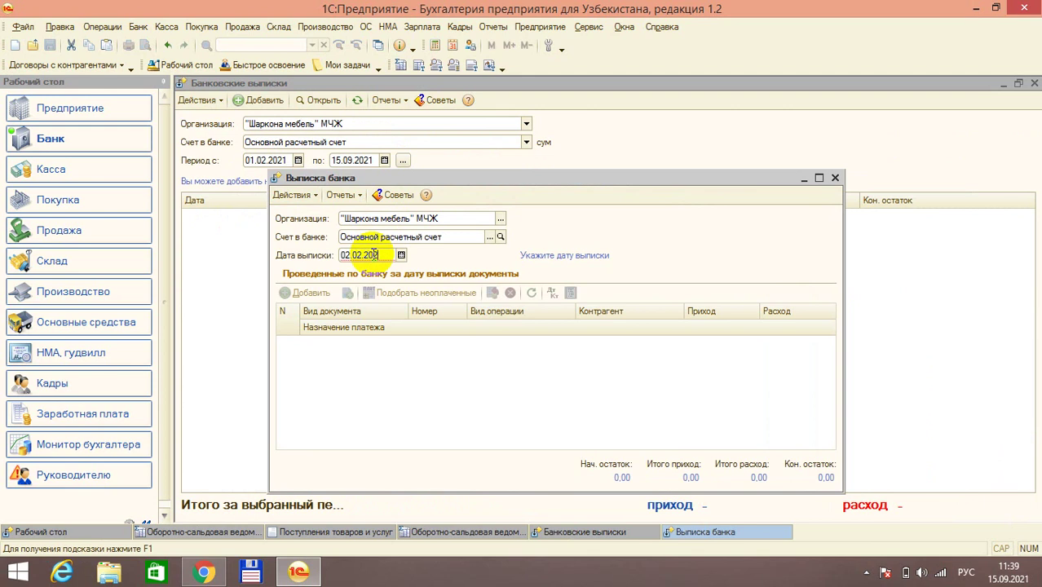
{"action": "key", "text": "Return"}
{"action": "double_click", "coordinate": [510, 178]}
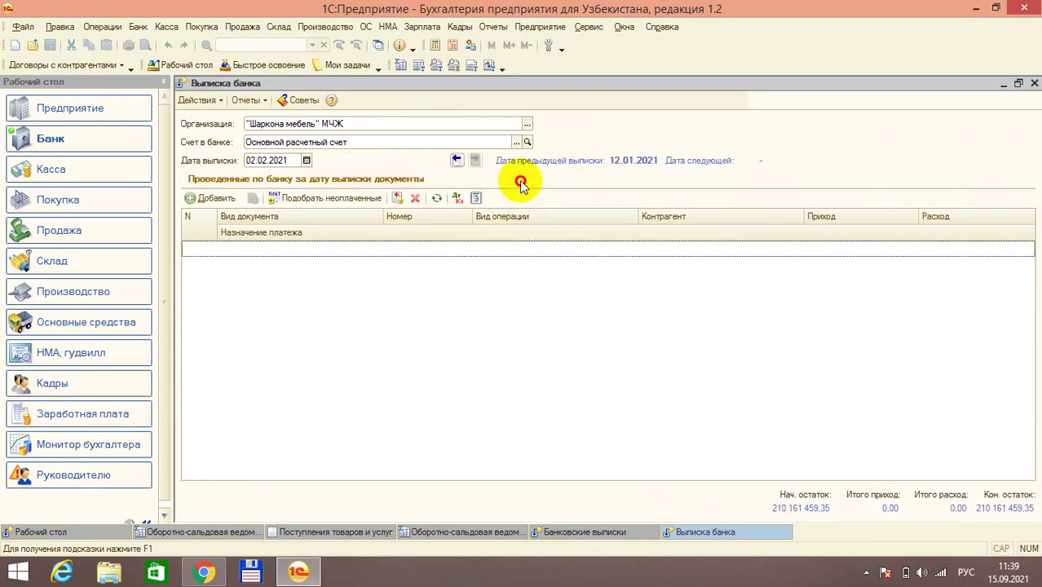
Add an outgoing payment order (Платежное поручение исходящее) to the bank statement and choose the landlord from the Прочие counterparties as recipient.
{"action": "left_click", "coordinate": [230, 195]}
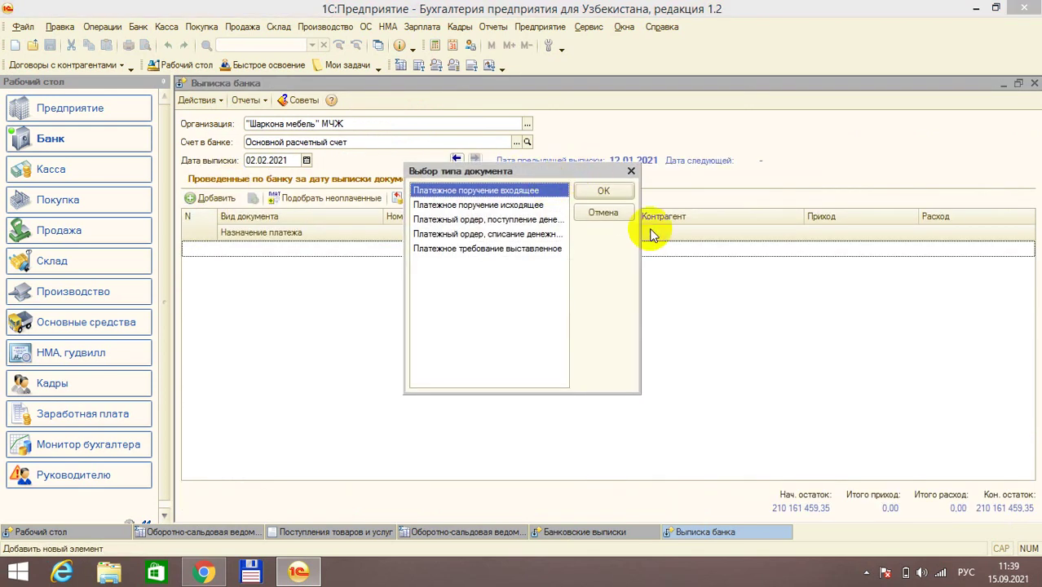
{"action": "double_click", "coordinate": [513, 205]}
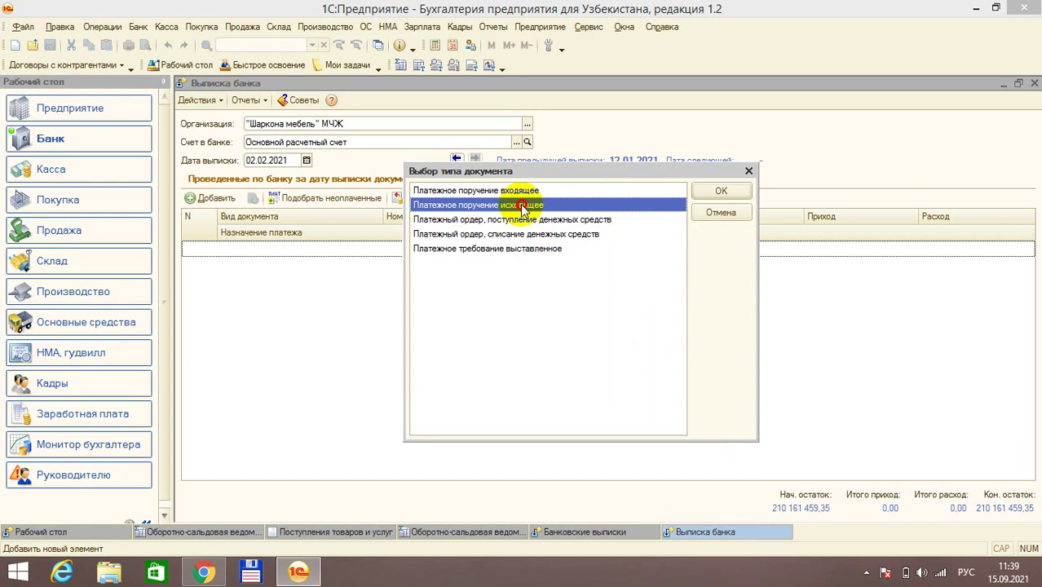
{"action": "left_click", "coordinate": [721, 192]}
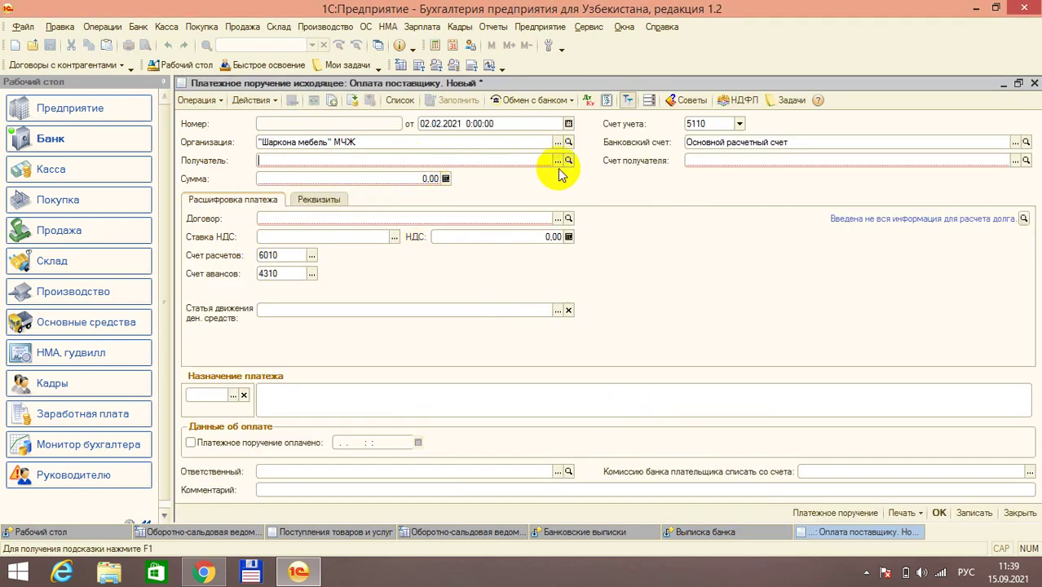
{"action": "left_click", "coordinate": [558, 161]}
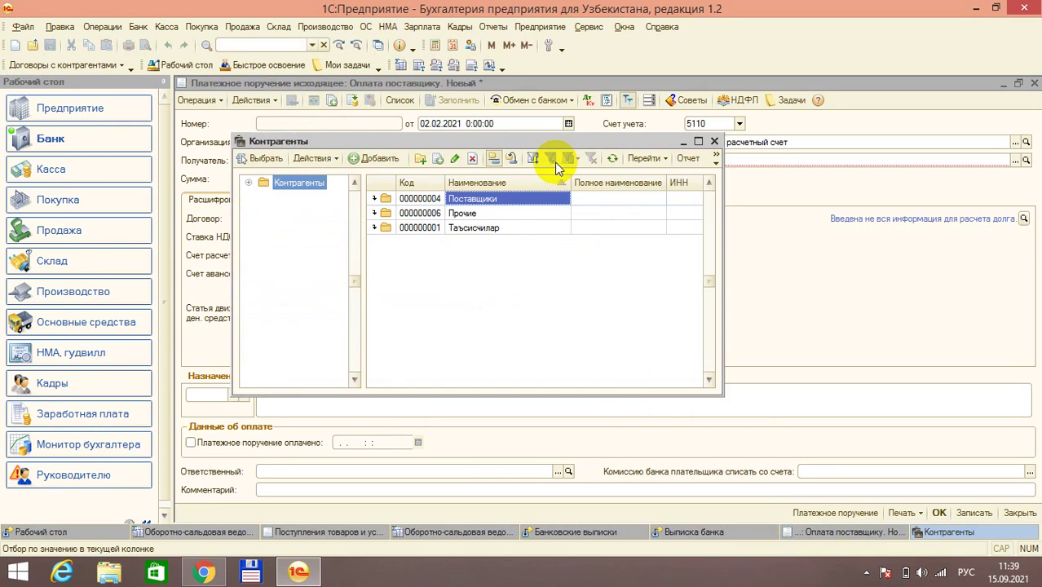
{"action": "double_click", "coordinate": [460, 225]}
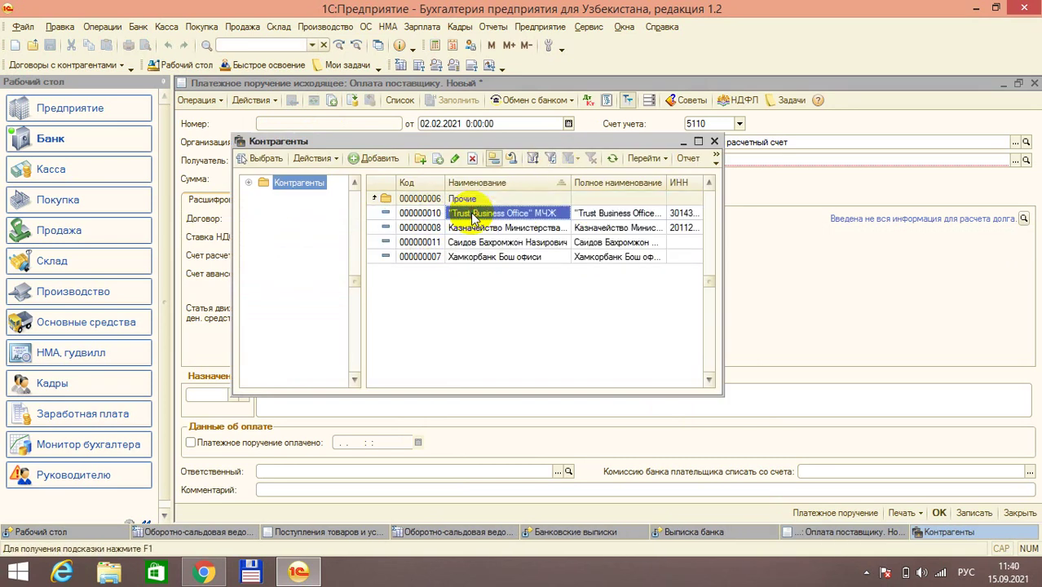
{"action": "double_click", "coordinate": [503, 245]}
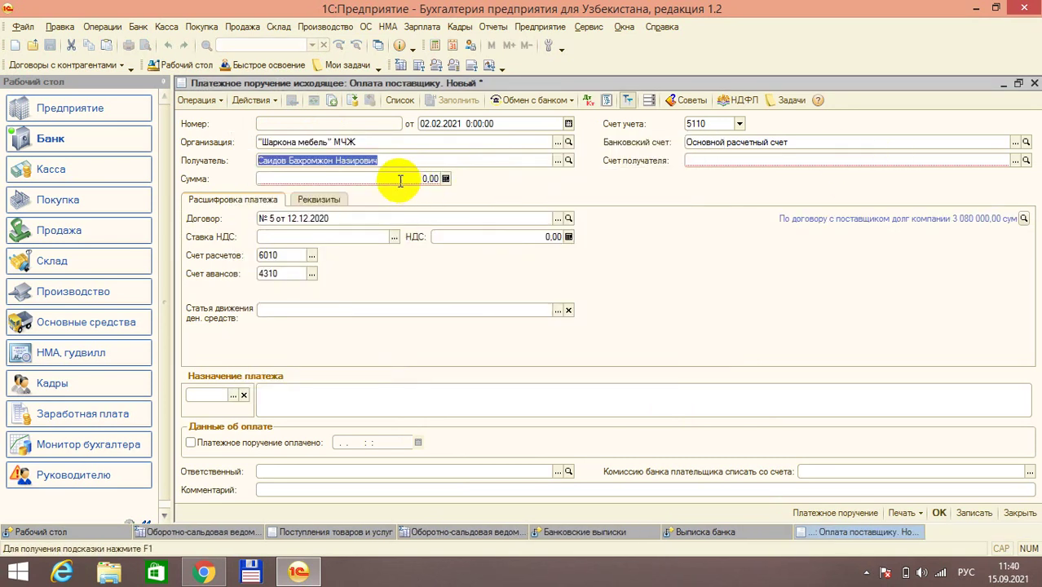
Set the amount to 3 080 000, the settlement account to 6910 and the advance account to 4330, and mark the payment order as paid.
{"action": "key", "text": "Return"}
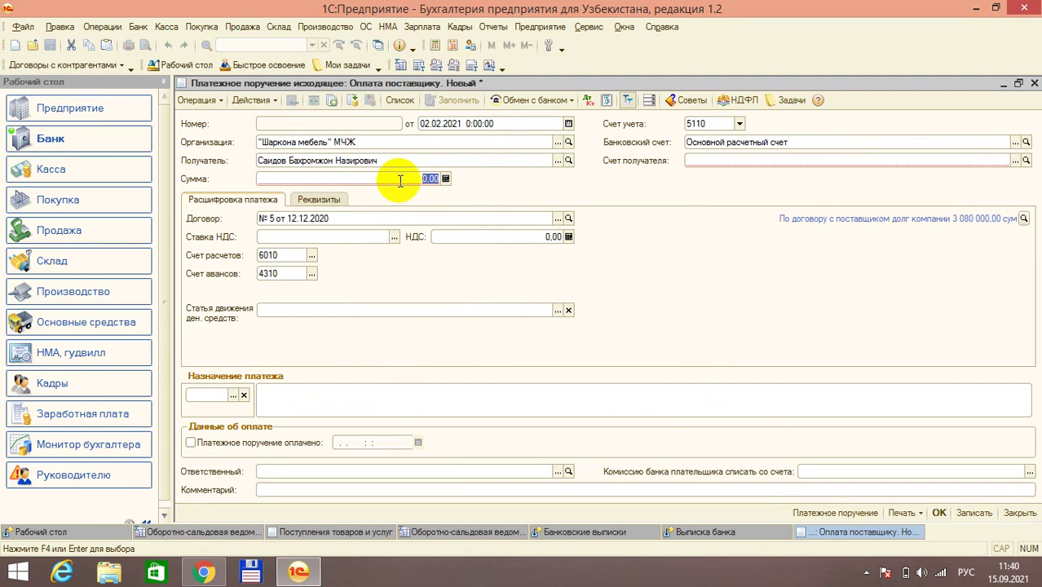
{"action": "left_click", "coordinate": [502, 531]}
{"action": "left_click", "coordinate": [840, 529]}
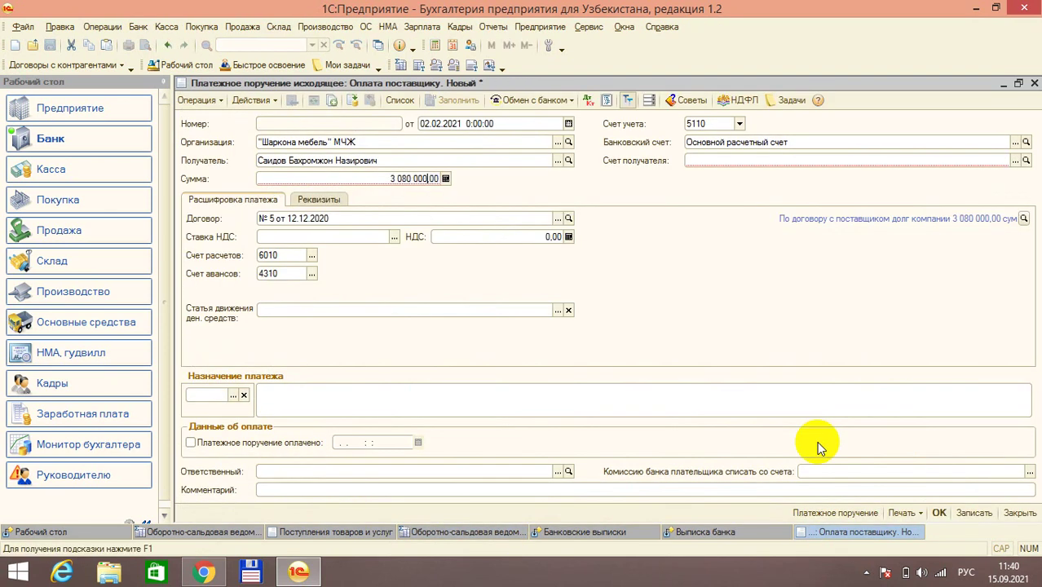
{"action": "key", "text": "Return"}
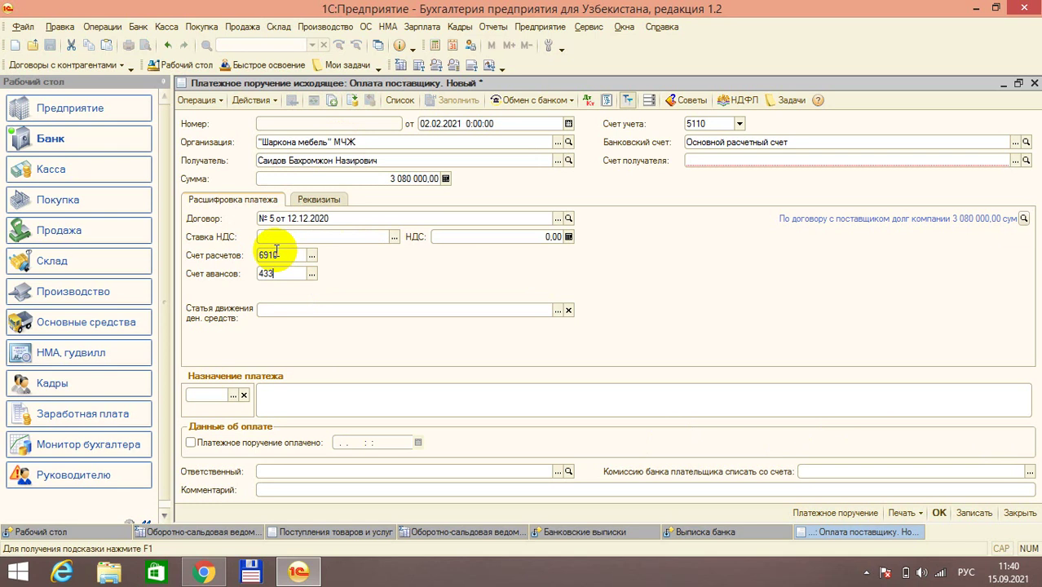
{"action": "left_click", "coordinate": [222, 444]}
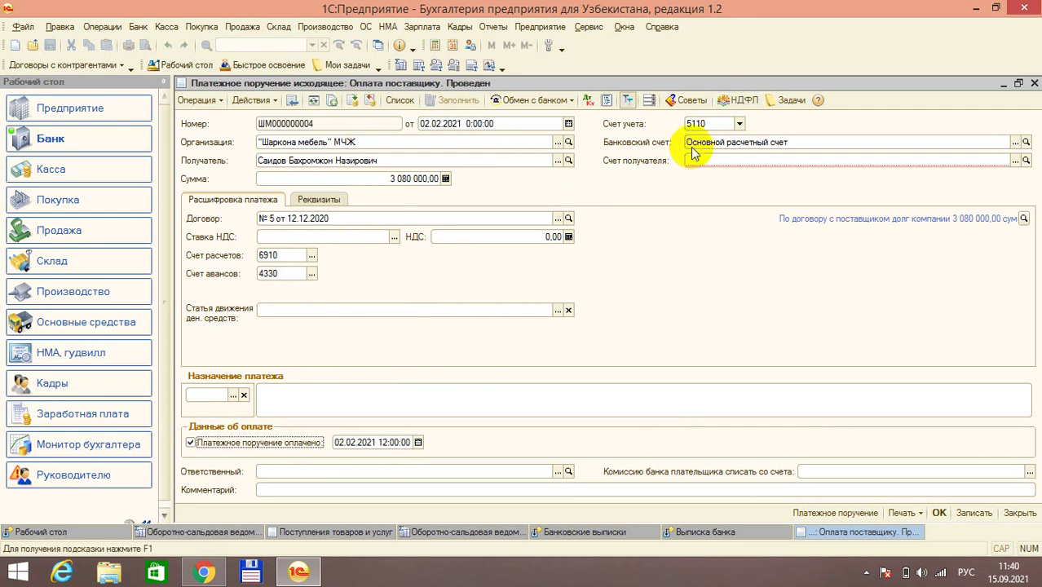
Register the payment for НДФЛ as a payout of the landlord's previously accrued income of 3 080 000, then post and close the payment order.
{"action": "left_click", "coordinate": [734, 100]}
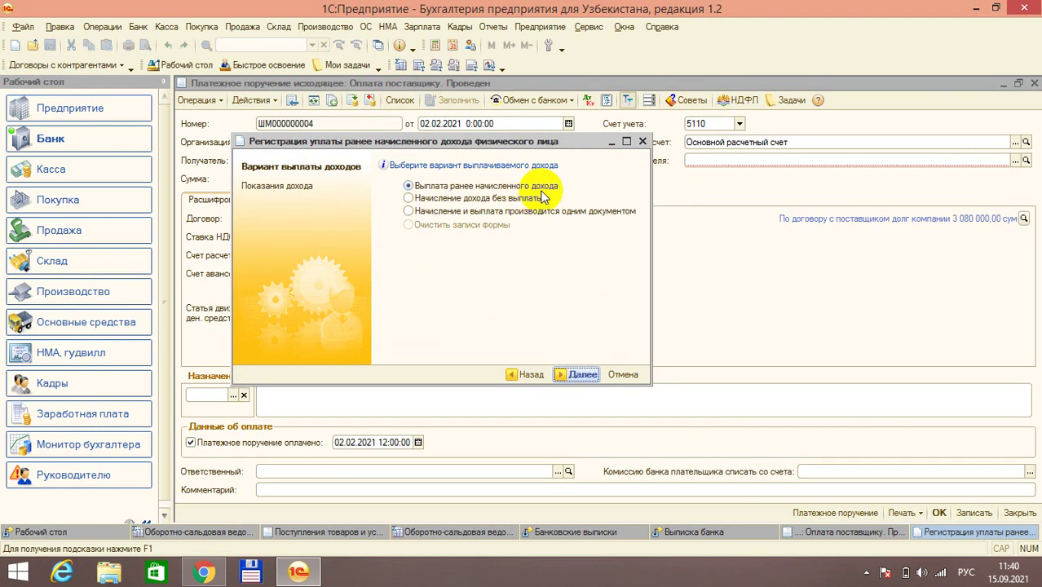
{"action": "left_click", "coordinate": [572, 375]}
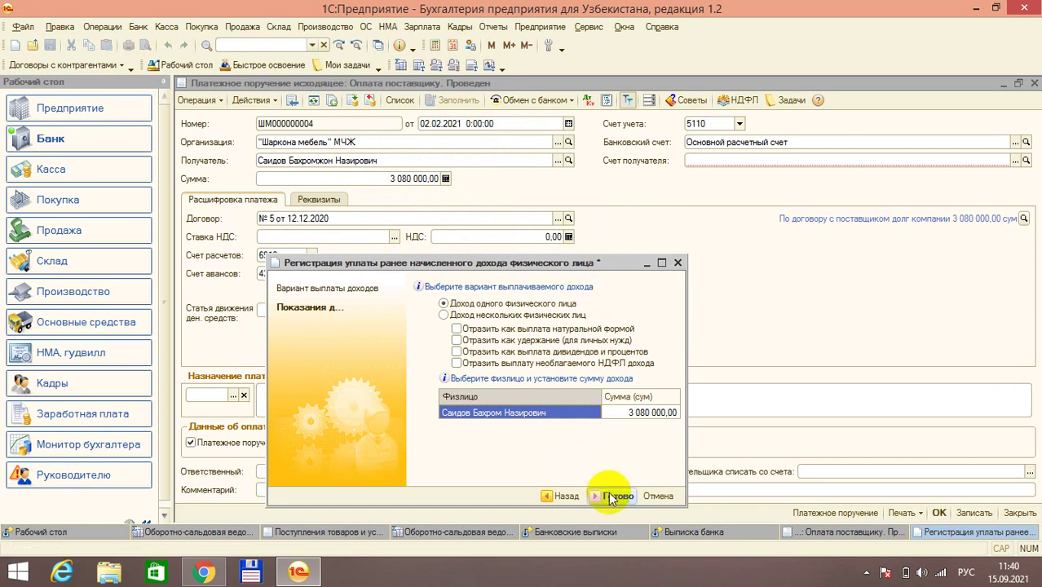
{"action": "left_click", "coordinate": [613, 496]}
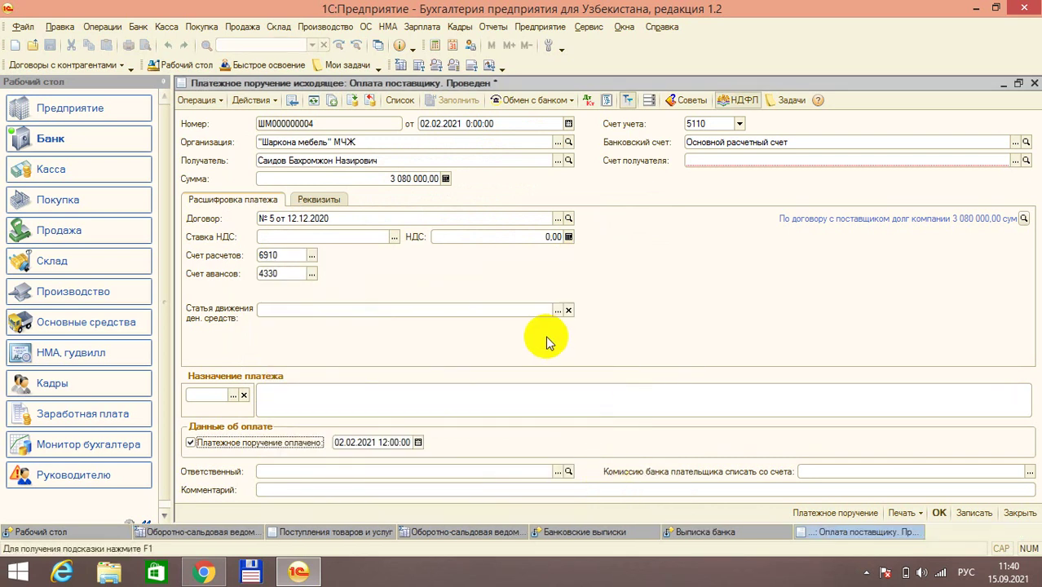
{"action": "left_click", "coordinate": [442, 391]}
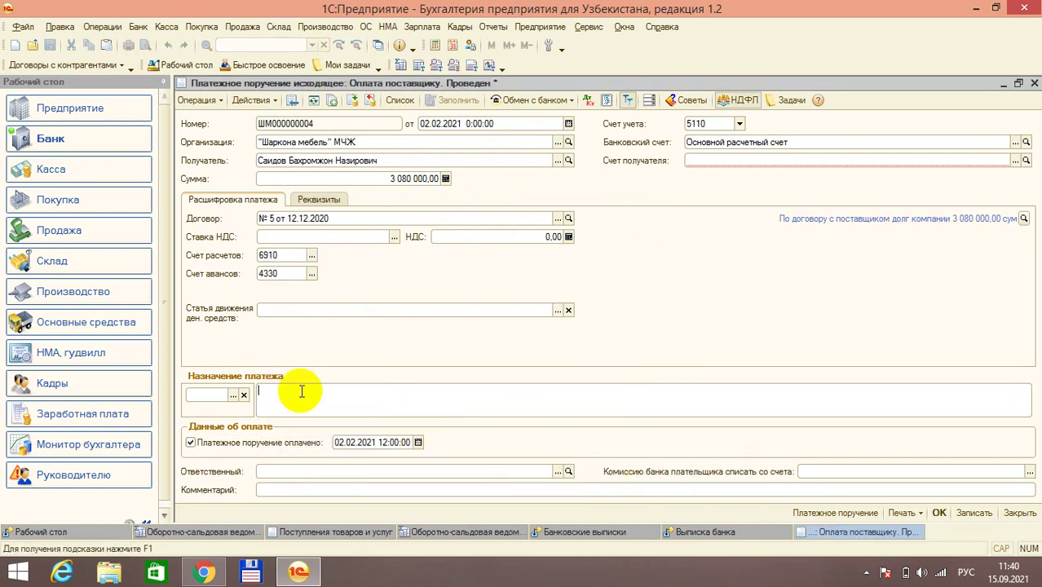
{"action": "left_click", "coordinate": [353, 99]}
{"action": "left_click", "coordinate": [940, 512]}
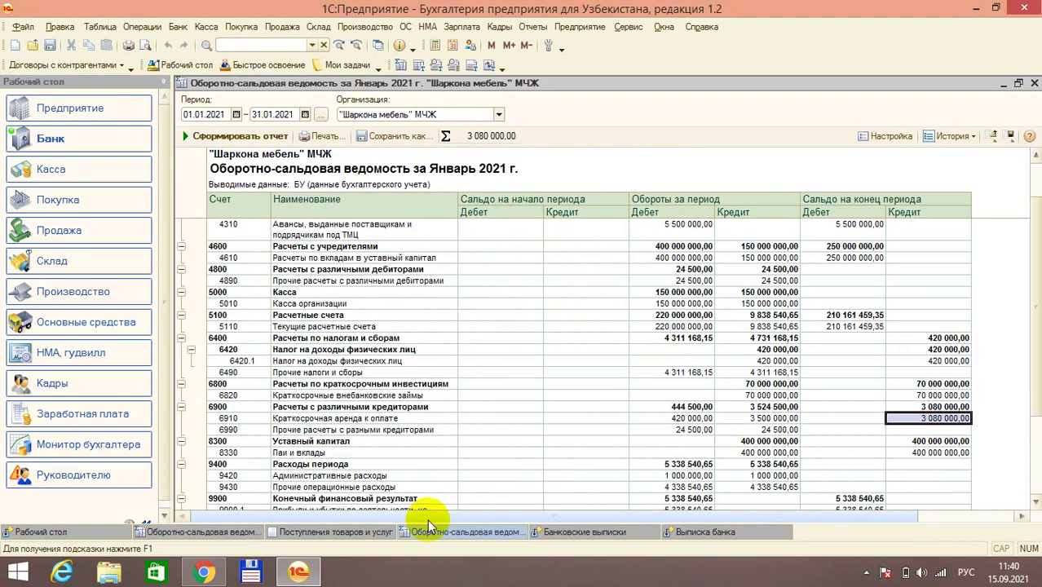
Regenerate the trial balance with the period end set to 28.02.2021 and check the turnovers and closing balance of account 6910.
{"action": "double_click", "coordinate": [272, 114]}
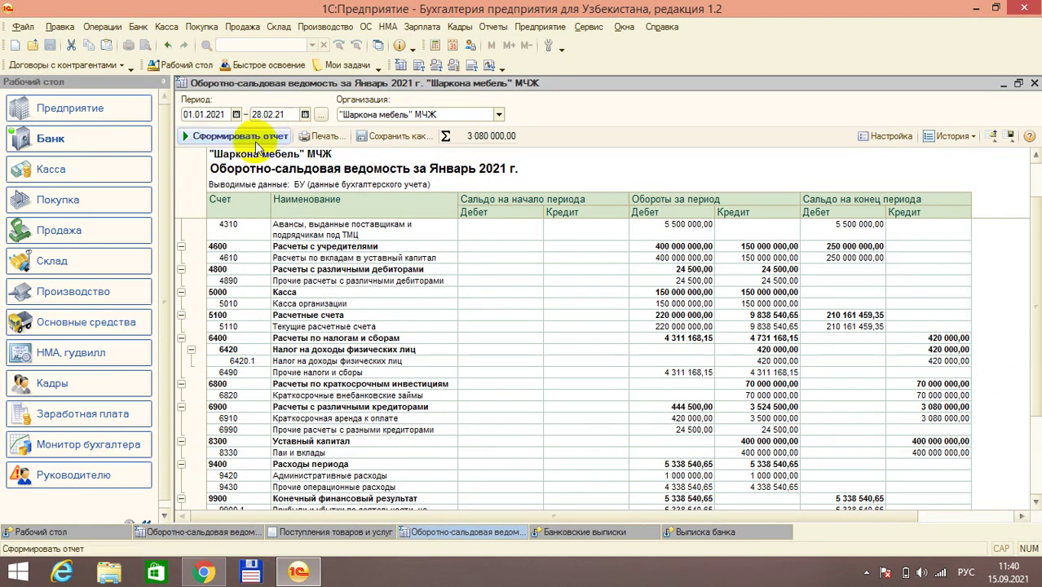
{"action": "left_click", "coordinate": [241, 135]}
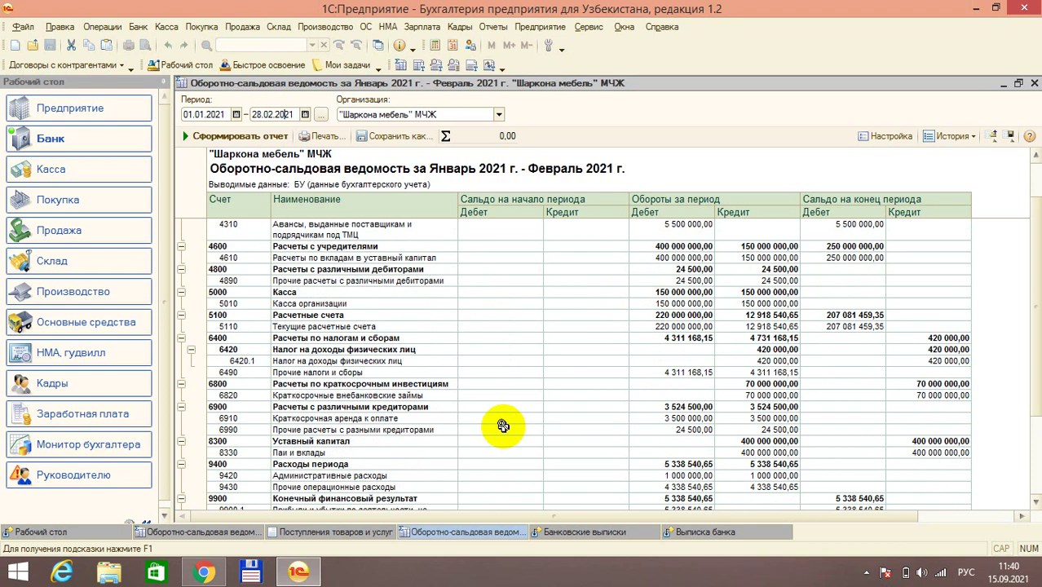
{"action": "left_click_drag", "start_coordinate": [473, 418], "coordinate": [815, 423]}
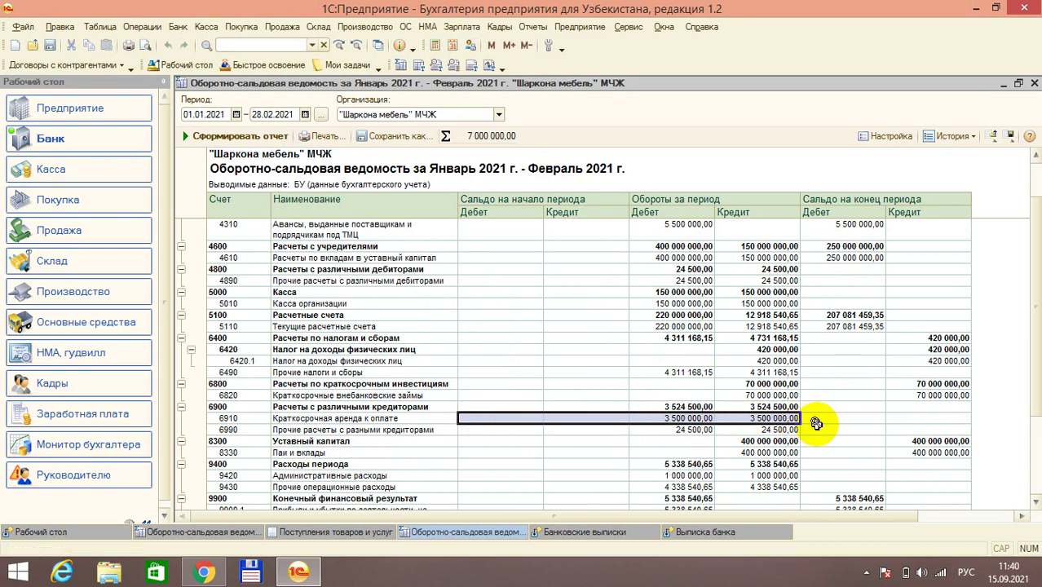
{"action": "left_click_drag", "start_coordinate": [913, 421], "coordinate": [673, 411]}
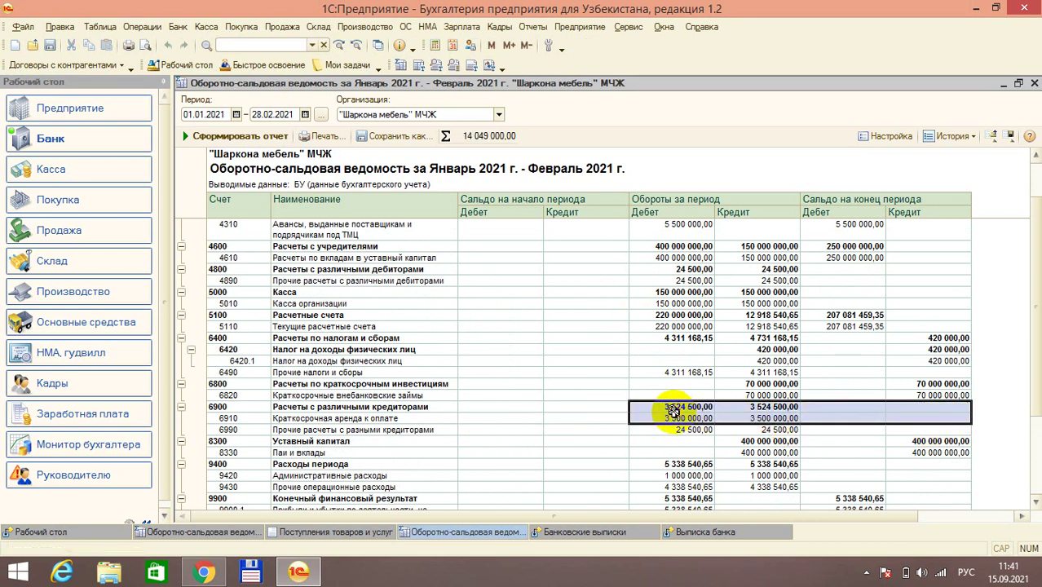
Examine the other accounts in the January–February trial balance, including the debit turnover of administrative expenses on account 9420.
{"action": "scroll", "coordinate": [756, 414], "scroll_direction": "down", "scroll_amount": 4}
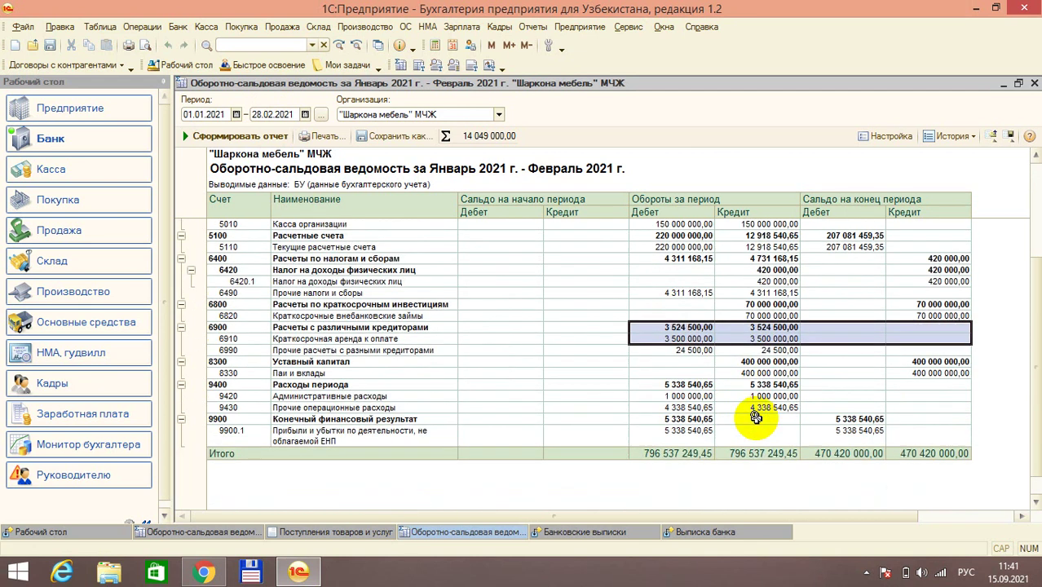
{"action": "scroll", "coordinate": [750, 405], "scroll_direction": "up", "scroll_amount": 5}
{"action": "left_click_drag", "start_coordinate": [429, 236], "coordinate": [825, 251]}
{"action": "scroll", "coordinate": [783, 285], "scroll_direction": "down", "scroll_amount": 5}
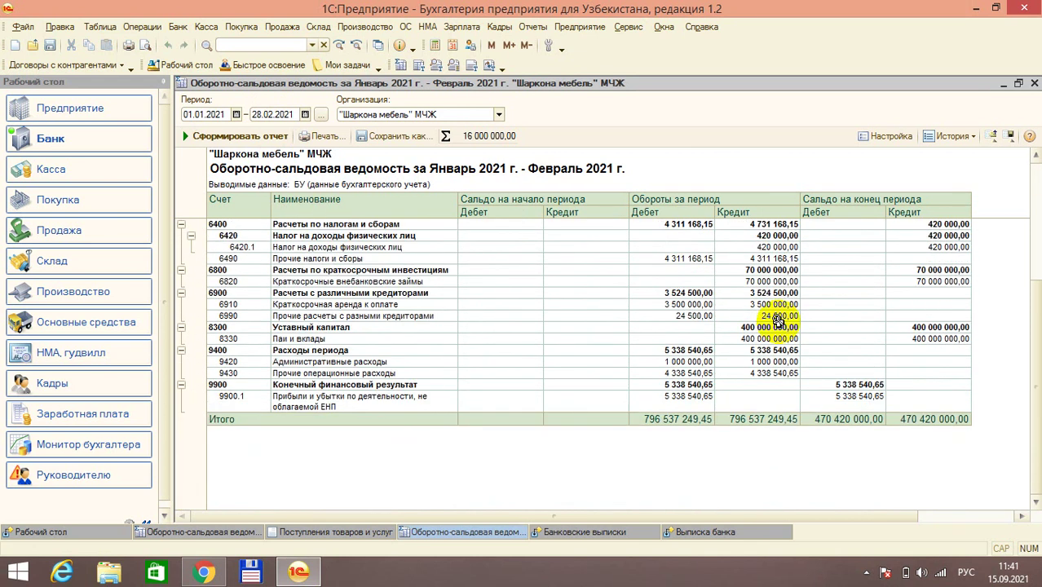
{"action": "left_click_drag", "start_coordinate": [311, 362], "coordinate": [703, 361]}
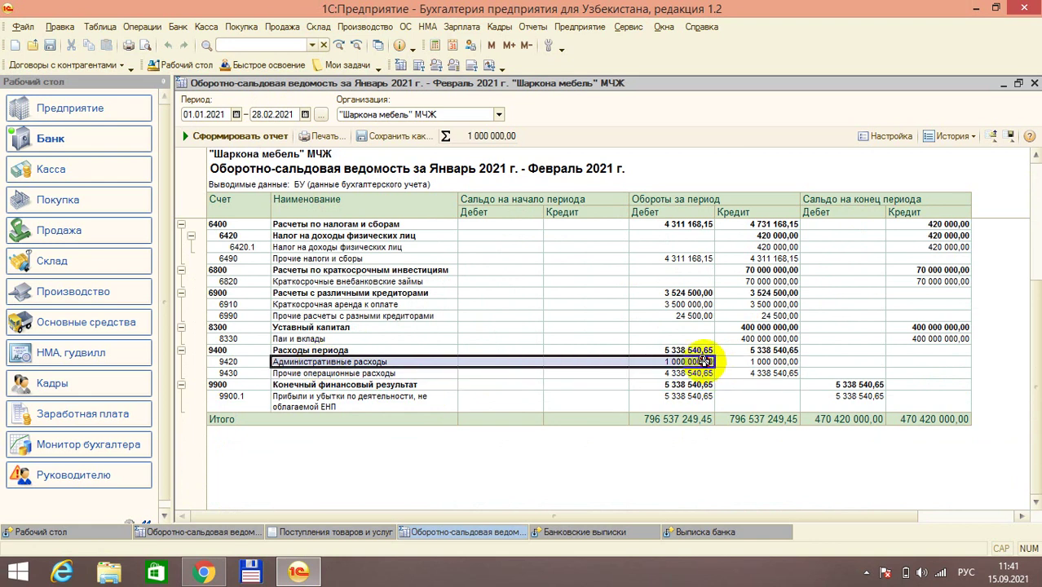
{"action": "left_click", "coordinate": [866, 574]}
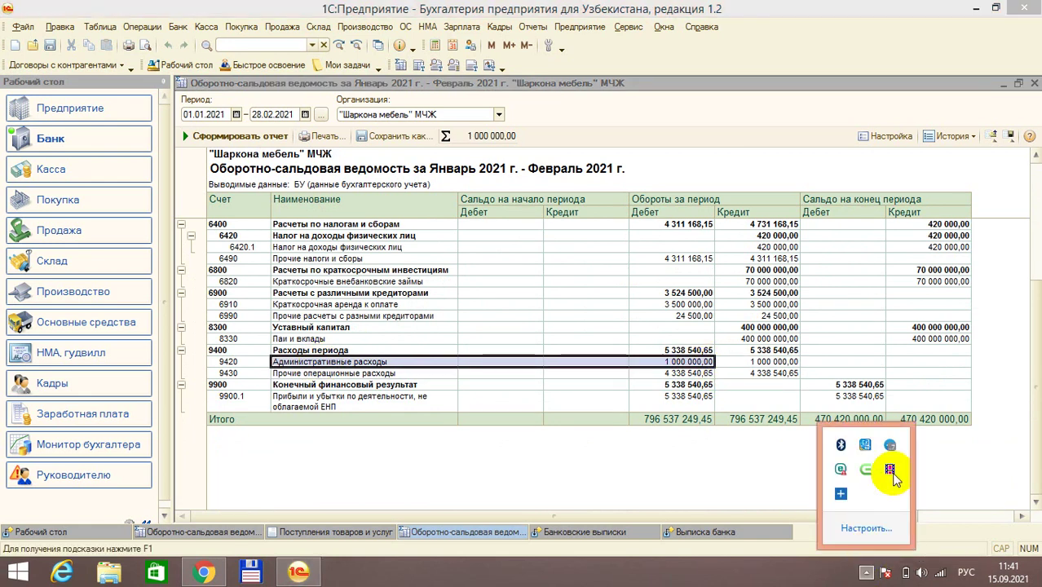